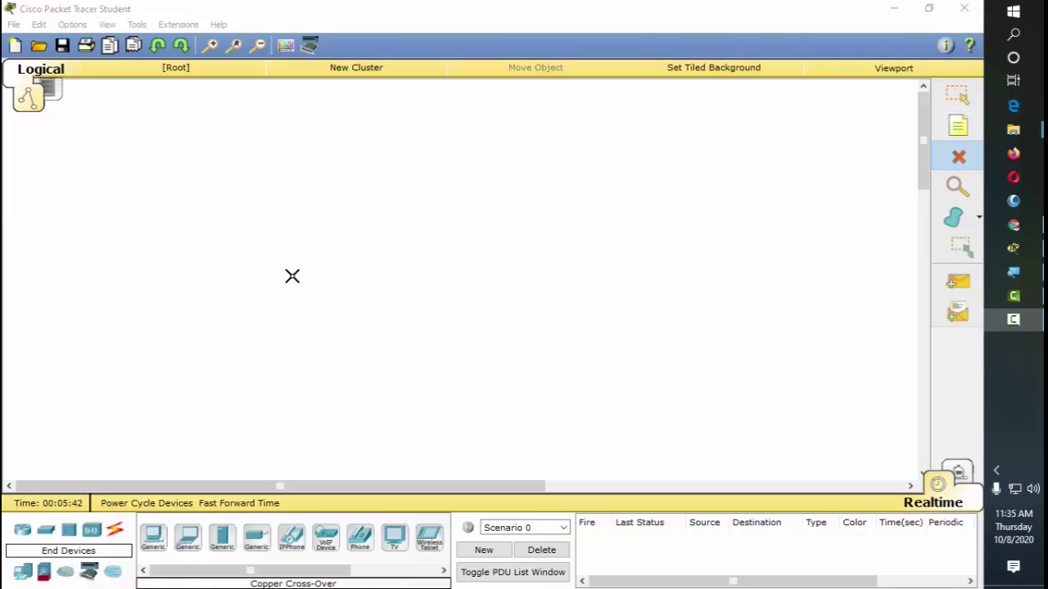
# Step: Place three 2950-24 switches in the workspace, one on the left and two stacked further right
pyautogui.moveTo(46, 530); pyautogui.dragTo(287, 257)
pyautogui.click(46, 530)
pyautogui.moveTo(153, 536); pyautogui.dragTo(480, 215)
pyautogui.moveTo(153, 536); pyautogui.dragTo(476, 375)
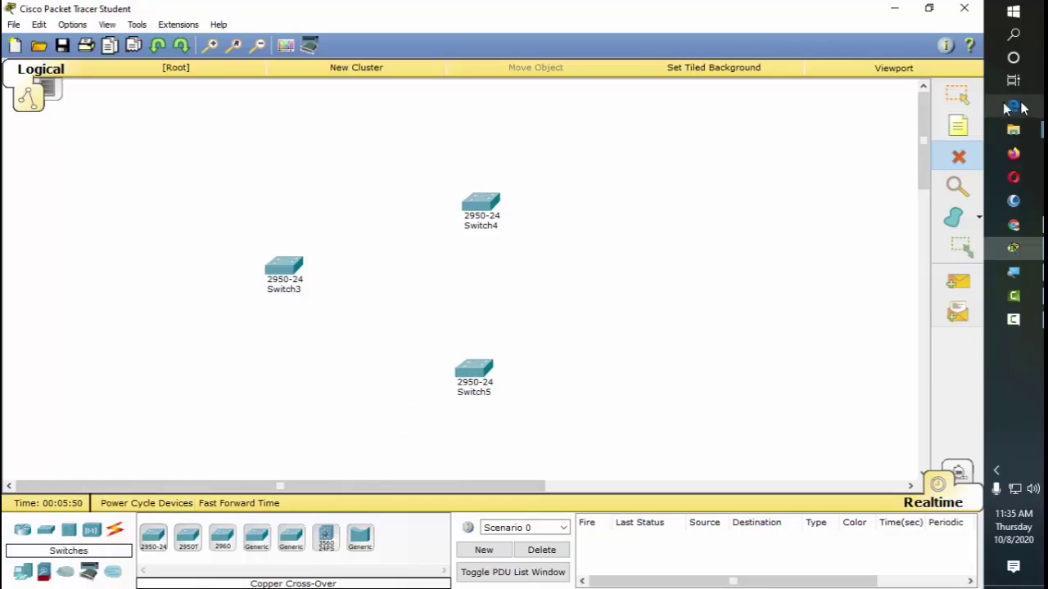
# Step: Rearrange the three switches into a triangle, with Switch4 at the apex and Switch3 and Switch5 at the lower corners
pyautogui.click(968, 97)
pyautogui.moveTo(484, 206)
pyautogui.mouseDown()
pyautogui.moveTo(459, 196)
pyautogui.moveTo(490, 193)
pyautogui.mouseUp()
pyautogui.moveTo(481, 377); pyautogui.dragTo(449, 374)
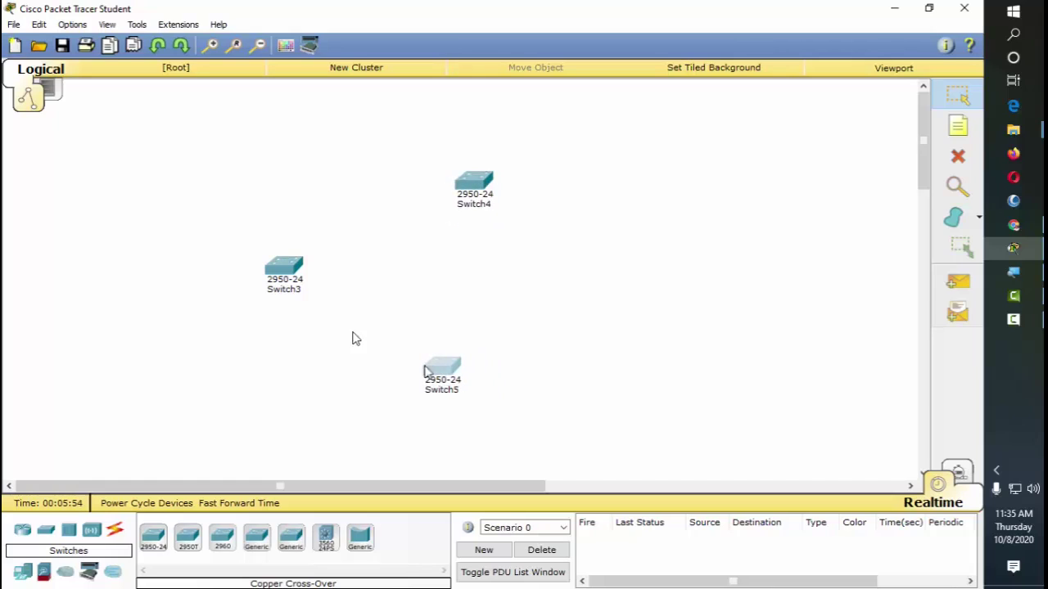
pyautogui.moveTo(283, 269); pyautogui.dragTo(322, 305)
pyautogui.moveTo(440, 365); pyautogui.dragTo(594, 315)
pyautogui.moveTo(478, 185); pyautogui.dragTo(454, 195)
# Step: Rename Switch3 as 1st Floor, Switch4 as 2nd Floor and Switch5 as 3rd Floor
pyautogui.click(334, 329)
pyautogui.moveTo(334, 329); pyautogui.dragTo(277, 314)
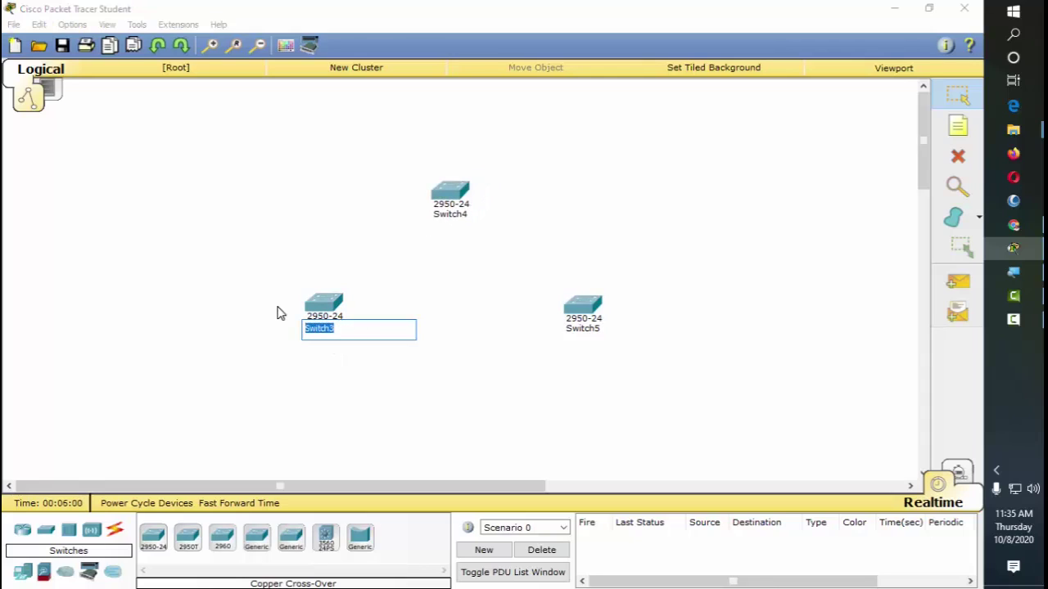
pyautogui.write('Floor')
pyautogui.click(464, 216)
pyautogui.moveTo(468, 215); pyautogui.dragTo(423, 219)
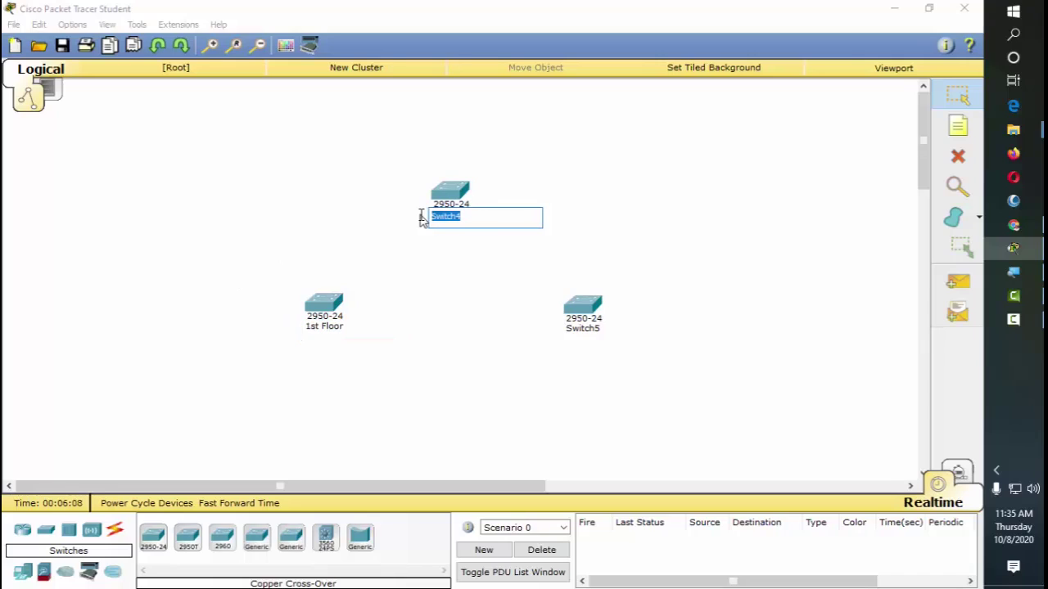
pyautogui.write('2')
pyautogui.click(594, 329)
pyautogui.moveTo(594, 330); pyautogui.dragTo(546, 337)
pyautogui.write('3rd Floor')
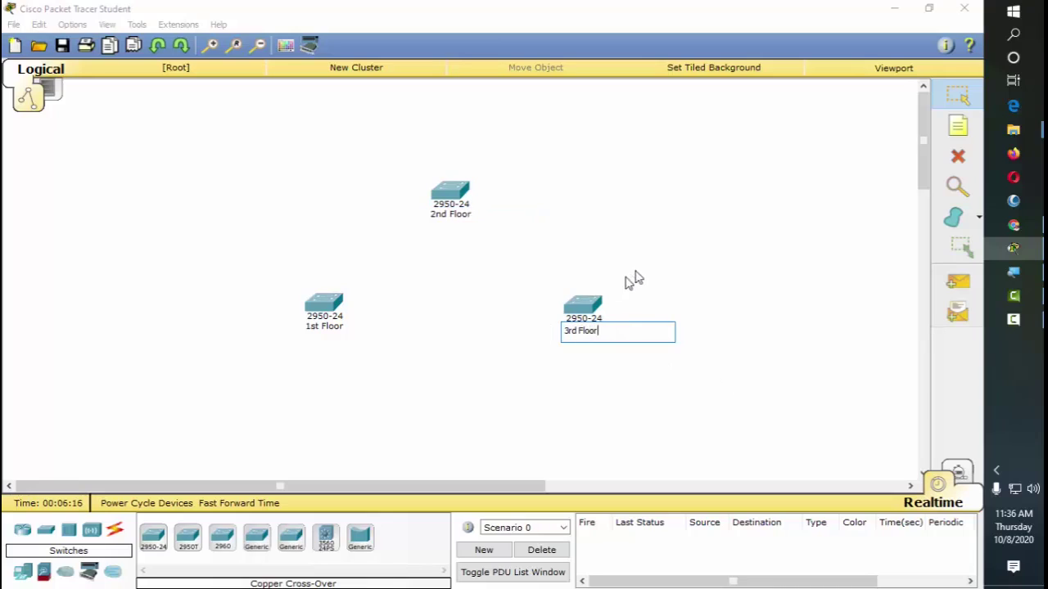
pyautogui.press('Return')
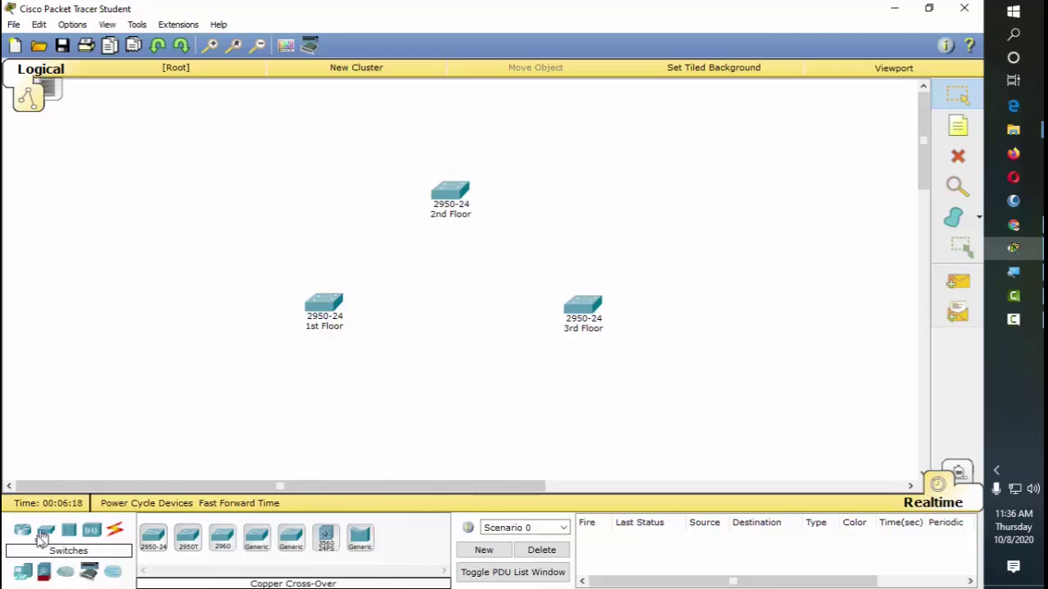
# Step: Add three generic PCs and arrange them above, beside and below the 1st Floor switch
pyautogui.click(23, 573)
pyautogui.moveTo(22, 572); pyautogui.dragTo(165, 233)
pyautogui.moveTo(23, 573); pyautogui.dragTo(150, 334)
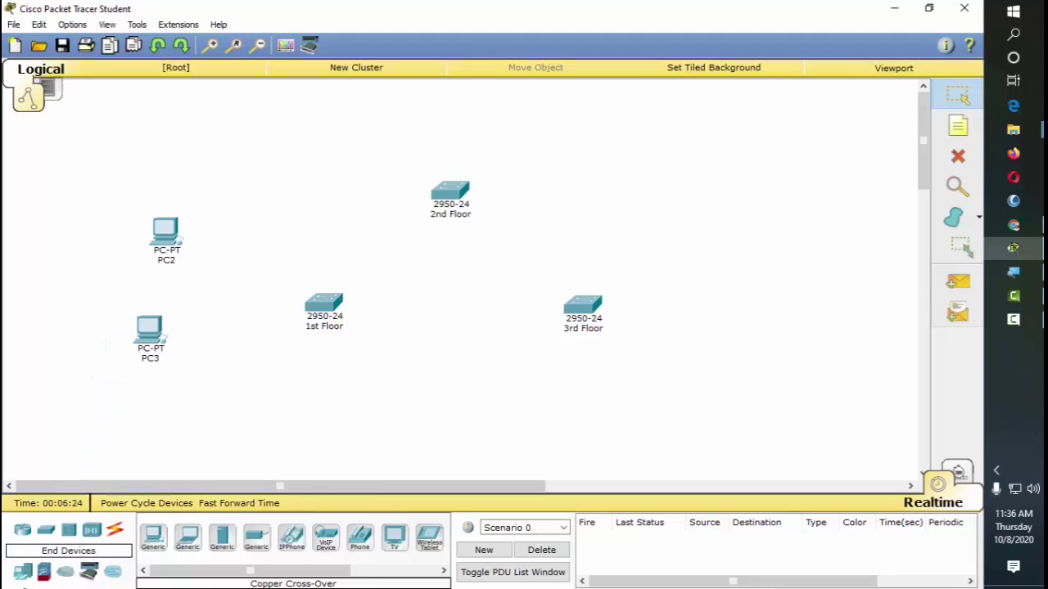
pyautogui.moveTo(153, 536); pyautogui.dragTo(207, 401)
pyautogui.moveTo(170, 237); pyautogui.dragTo(222, 238)
pyautogui.moveTo(135, 354); pyautogui.dragTo(131, 300)
pyautogui.moveTo(203, 395); pyautogui.dragTo(224, 373)
pyautogui.moveTo(218, 234); pyautogui.dragTo(242, 226)
# Step: Move the three PCs together closer to the 1st Floor switch and paste two copies of the group near the other two switches
pyautogui.moveTo(253, 180); pyautogui.dragTo(106, 435)
pyautogui.moveTo(228, 368); pyautogui.dragTo(261, 370)
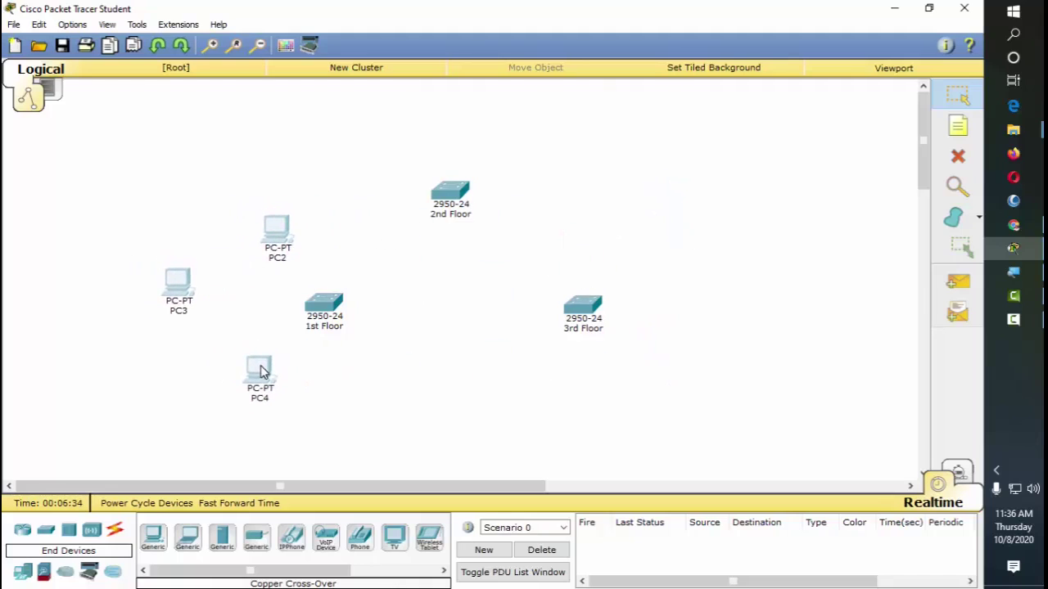
pyautogui.hotkey('ctrl', 'c')
pyautogui.hotkey('ctrl', 'v')
pyautogui.moveTo(233, 191); pyautogui.dragTo(751, 255)
pyautogui.hotkey('ctrl', 'v')
pyautogui.moveTo(219, 194); pyautogui.dragTo(594, 124)
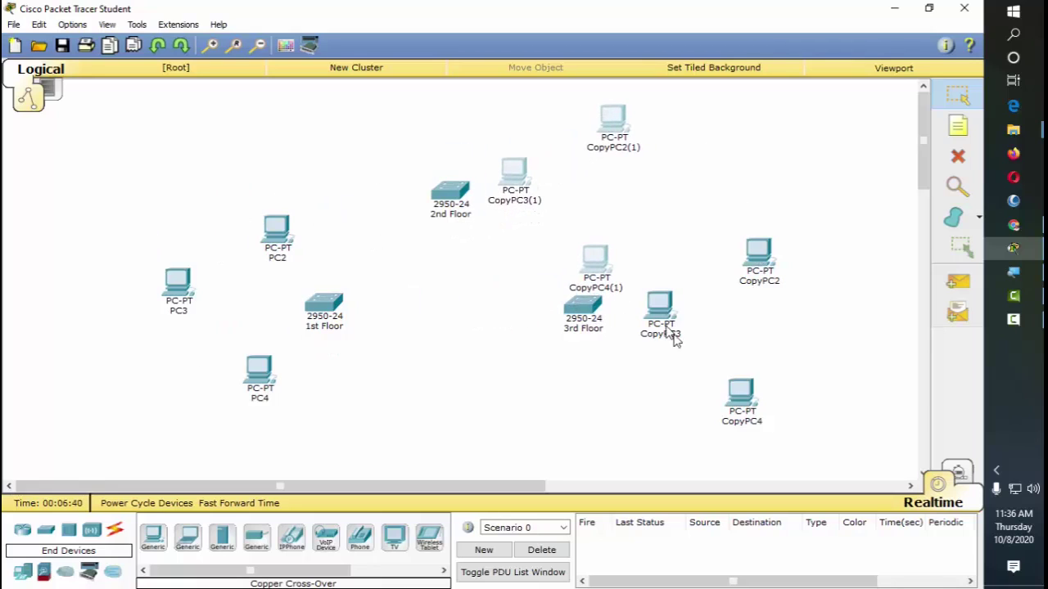
pyautogui.click(627, 407)
# Step: Move the 3rd Floor switch down and left, and spread CopyPC2, CopyPC3 and CopyPC4 around it
pyautogui.moveTo(584, 328); pyautogui.dragTo(544, 350)
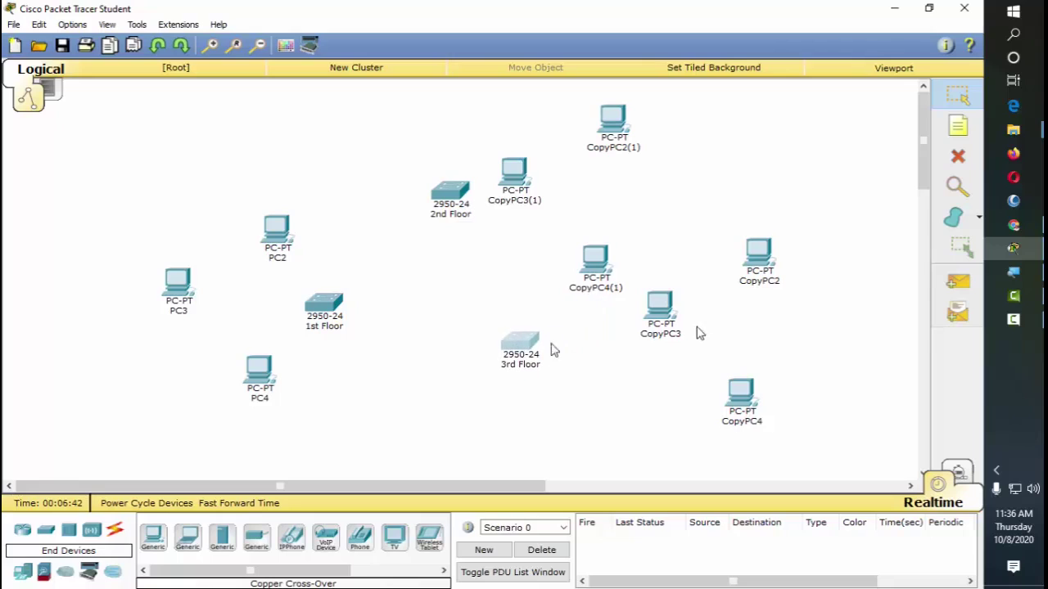
pyautogui.moveTo(661, 308); pyautogui.dragTo(586, 431)
pyautogui.moveTo(739, 396); pyautogui.dragTo(448, 427)
pyautogui.moveTo(751, 254); pyautogui.dragTo(618, 350)
# Step: Shift the 2nd Floor switch right and arrange CopyPC2(1), CopyPC3(1) and CopyPC4(1) around it
pyautogui.moveTo(452, 198); pyautogui.dragTo(502, 215)
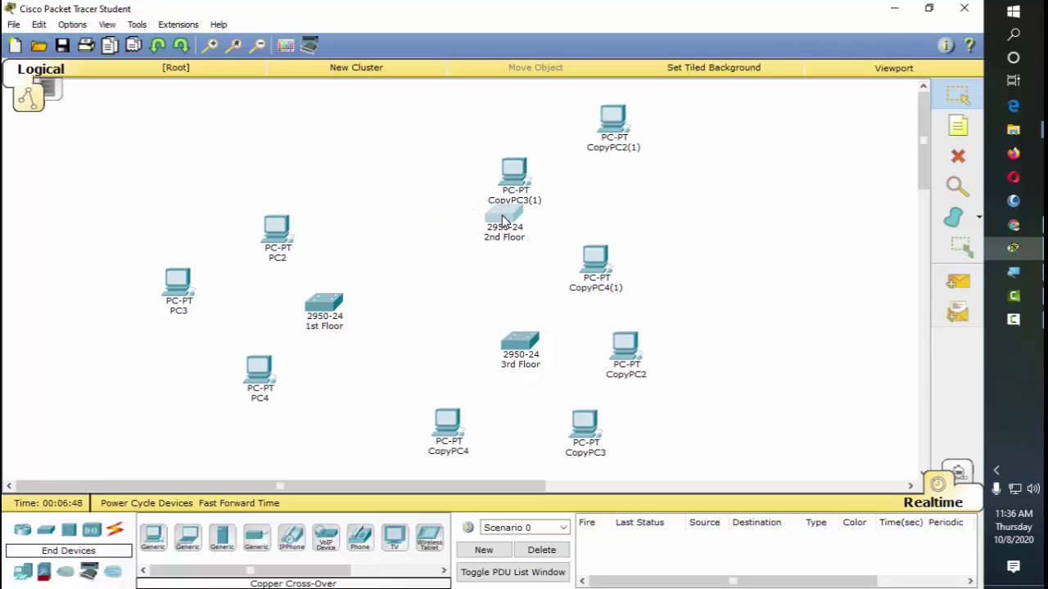
pyautogui.moveTo(511, 174); pyautogui.dragTo(438, 142)
pyautogui.moveTo(608, 264); pyautogui.dragTo(618, 213)
pyautogui.moveTo(614, 123); pyautogui.dragTo(557, 133)
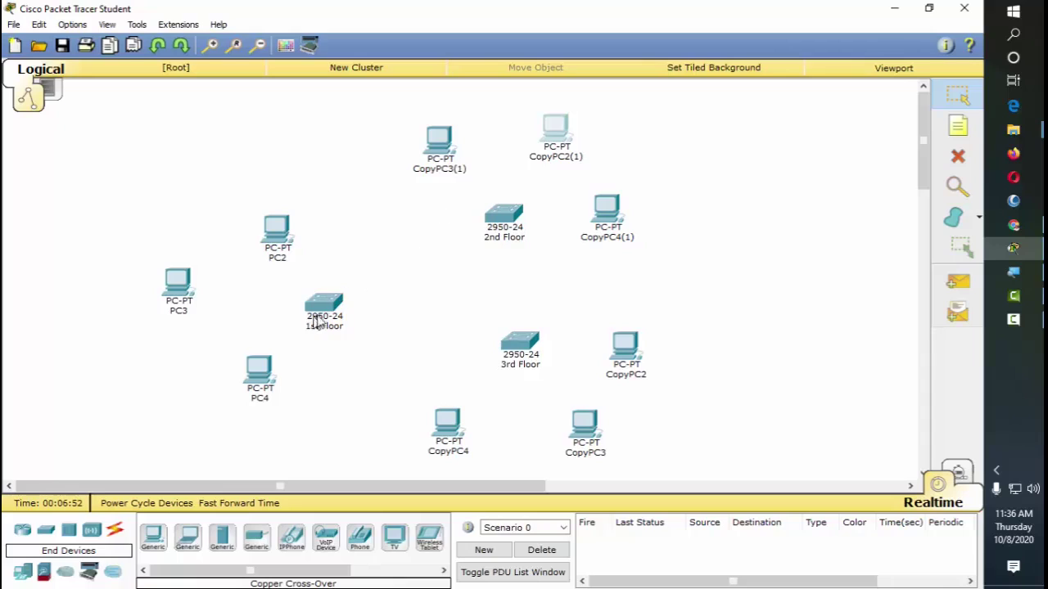
# Step: Fine-tune the layout by moving the 1st Floor switch, the 2nd Floor switch, PC2 and PC3 to even out the spacing
pyautogui.moveTo(331, 304); pyautogui.dragTo(295, 300)
pyautogui.moveTo(286, 245); pyautogui.dragTo(286, 209)
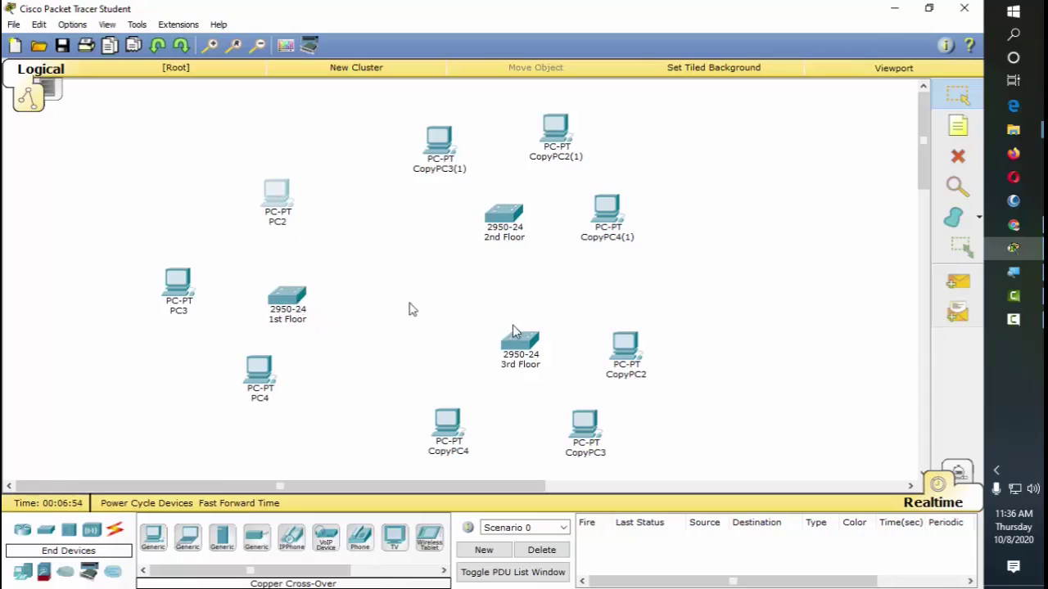
pyautogui.moveTo(497, 214); pyautogui.dragTo(440, 244)
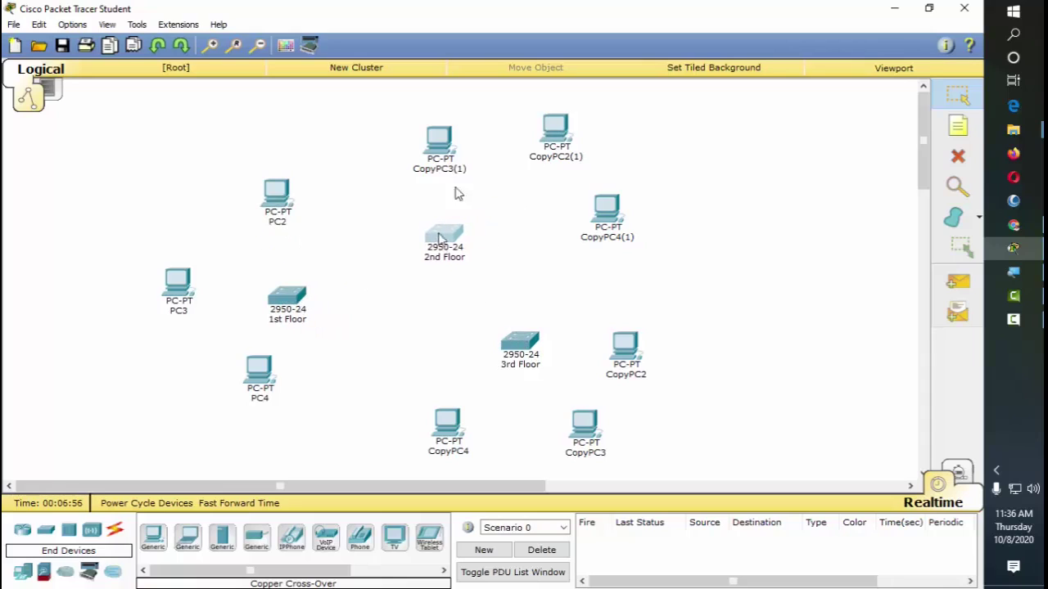
pyautogui.moveTo(283, 212); pyautogui.dragTo(286, 232)
pyautogui.moveTo(190, 288); pyautogui.dragTo(216, 283)
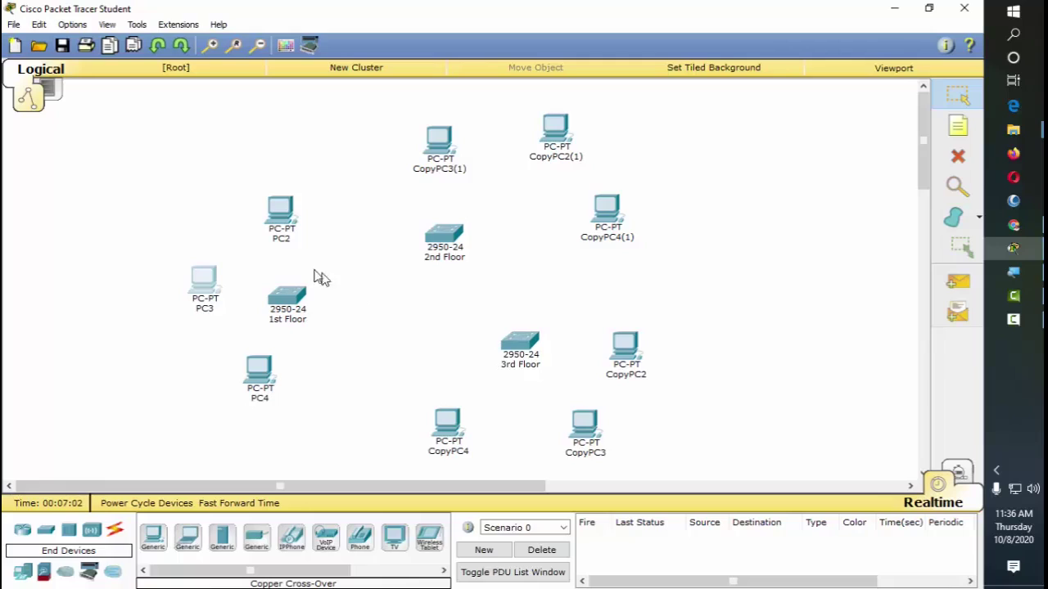
# Step: Rename the 1st Floor PCs with their IP addresses: PC2 as 192.168.1.1, PC3 as 192.168.1.2 and PC4 as 192.168.1.3
pyautogui.click(289, 242)
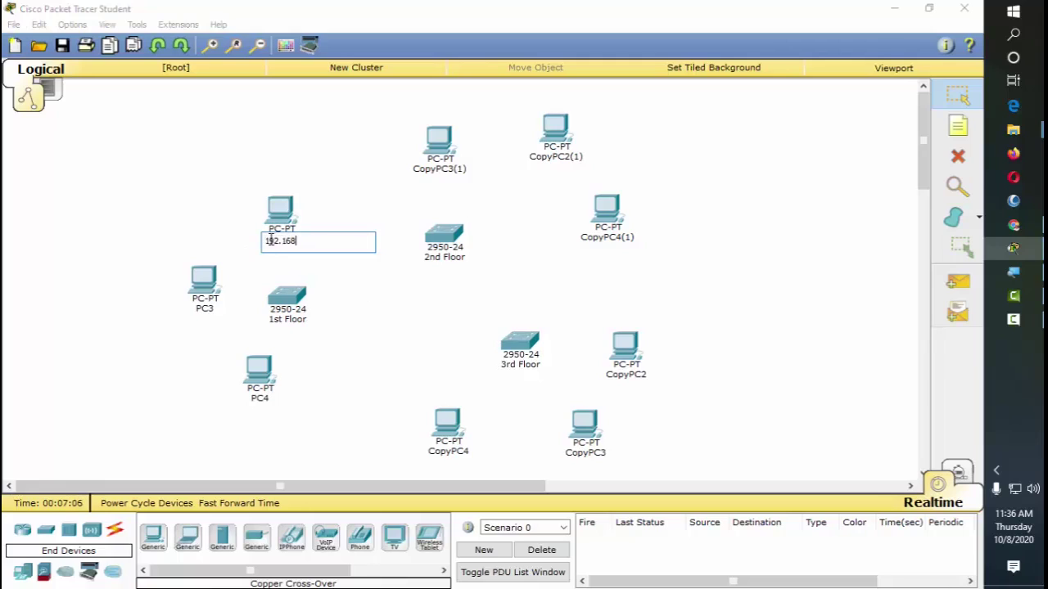
pyautogui.write('192.168.1.1')
pyautogui.press('Return')
pyautogui.press('BackSpace')
pyautogui.hotkey('ctrl', 'a')
pyautogui.click(205, 309)
pyautogui.hotkey('ctrl', 'v')
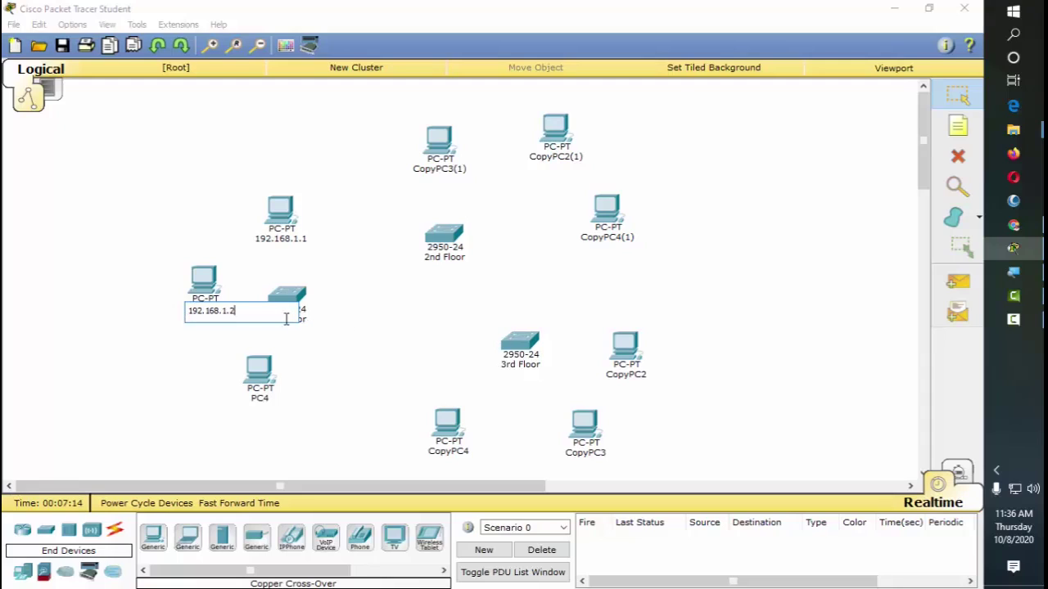
pyautogui.click(316, 320)
pyautogui.click(318, 320)
pyautogui.click(259, 400)
pyautogui.hotkey('ctrl', 'a')
pyautogui.hotkey('ctrl', 'v')
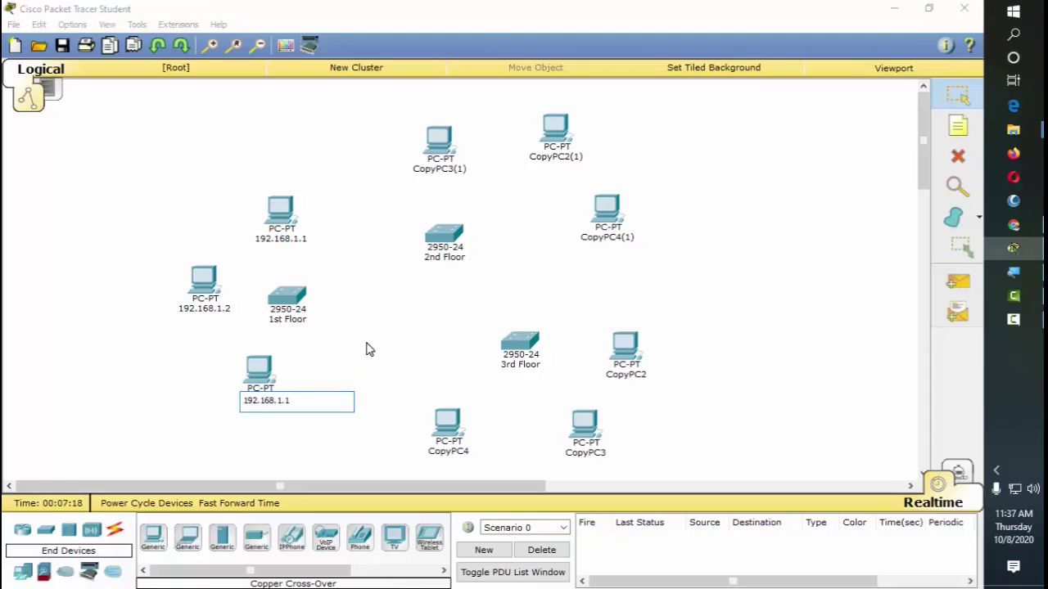
pyautogui.click(357, 349)
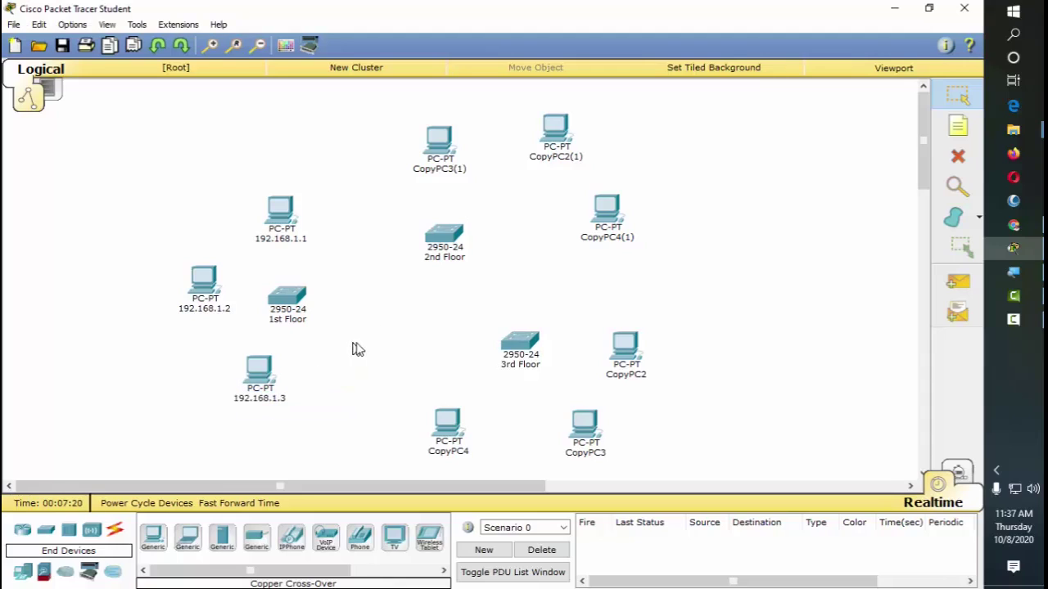
# Step: Rename the 2nd Floor PCs: CopyPC3(1) as 192.168.1.4, CopyPC2(1) as 192.168.1.5 and CopyPC4(1) as 192.168.1.6
pyautogui.click(452, 169)
pyautogui.hotkey('ctrl', 'a')
pyautogui.hotkey('ctrl', 'v')
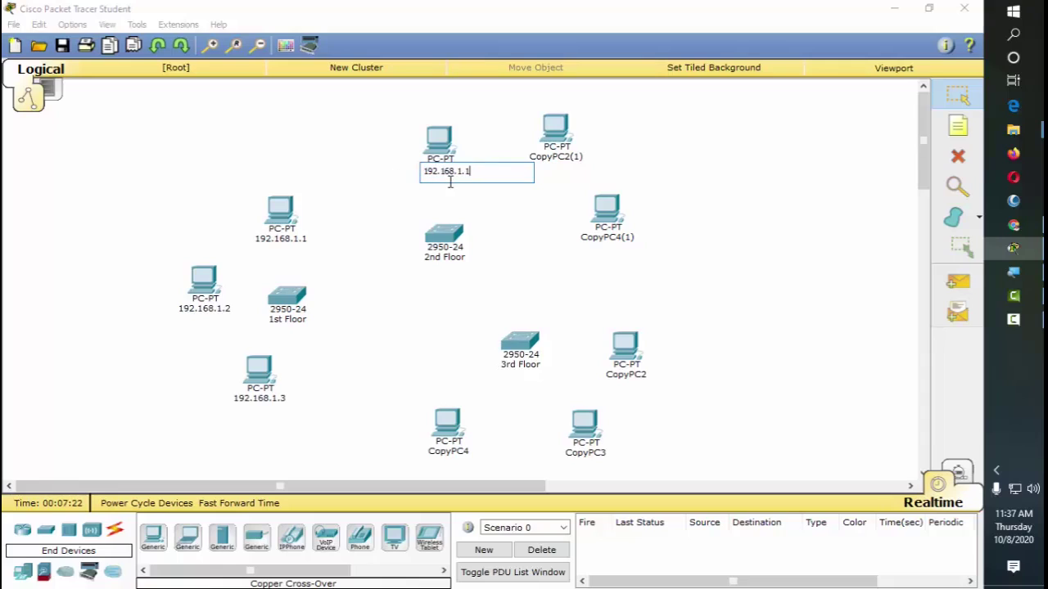
pyautogui.click(573, 156)
pyautogui.hotkey('ctrl', 'a')
pyautogui.hotkey('ctrl', 'v')
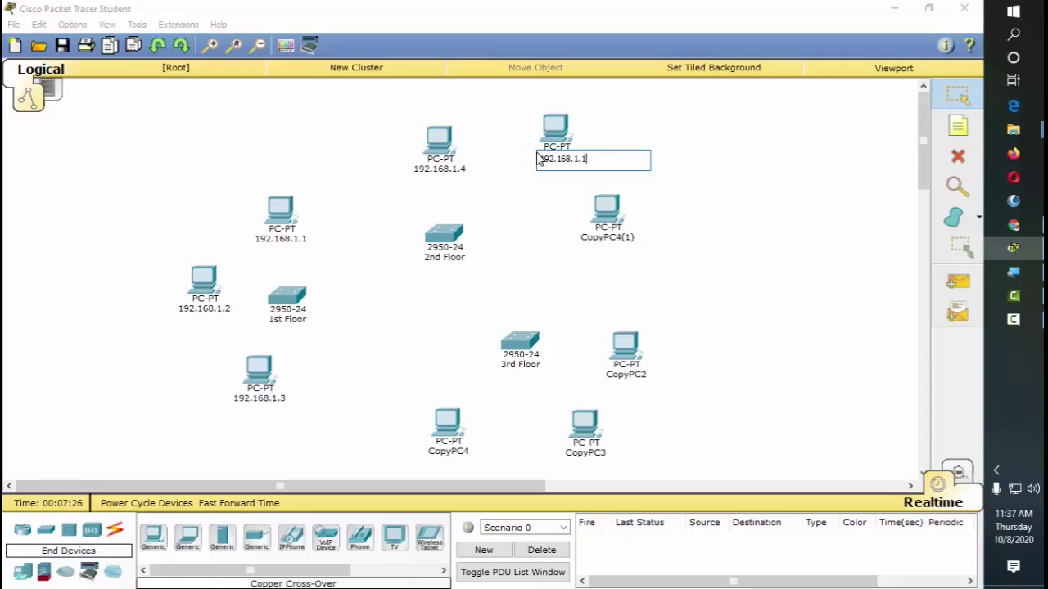
pyautogui.click(596, 239)
pyautogui.moveTo(627, 246); pyautogui.dragTo(568, 240)
pyautogui.hotkey('ctrl', 'v')
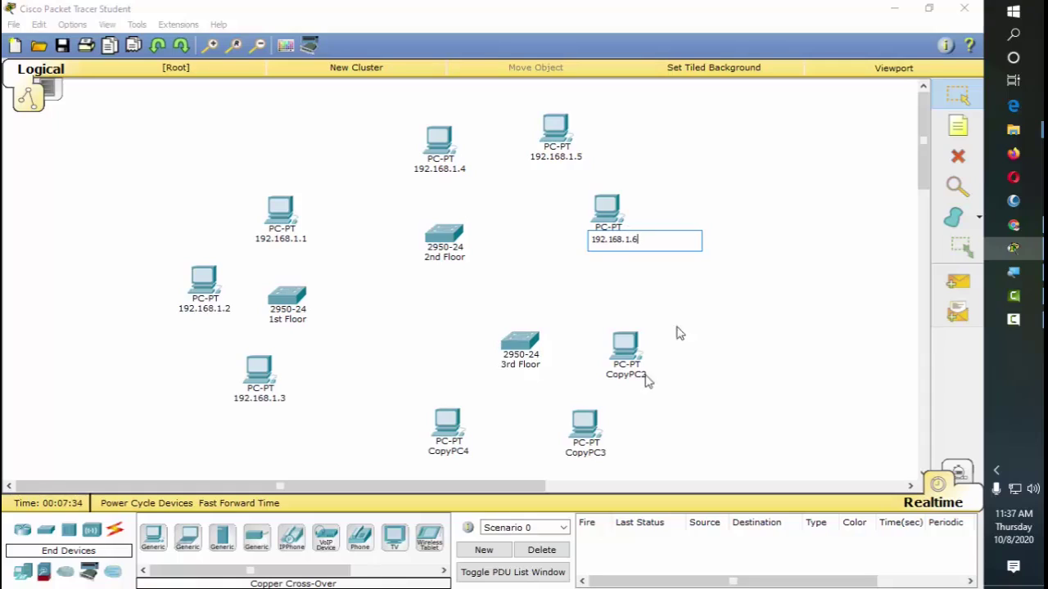
# Step: Rename the 3rd Floor PCs: CopyPC4 as 192.168.1.7, CopyPC3 as 192.168.1.9 and CopyPC2 as 192.168.1.8
pyautogui.click(463, 457)
pyautogui.moveTo(471, 455); pyautogui.dragTo(428, 454)
pyautogui.hotkey('ctrl', 'v')
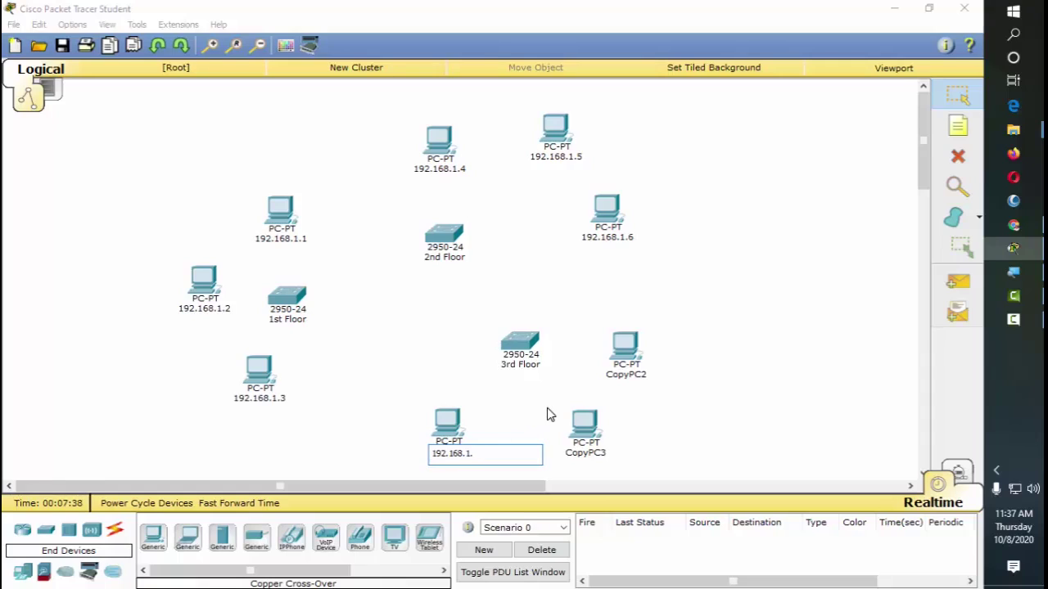
pyautogui.write('7')
pyautogui.click(594, 453)
pyautogui.moveTo(620, 454); pyautogui.dragTo(538, 453)
pyautogui.hotkey('ctrl', 'v')
pyautogui.write('9')
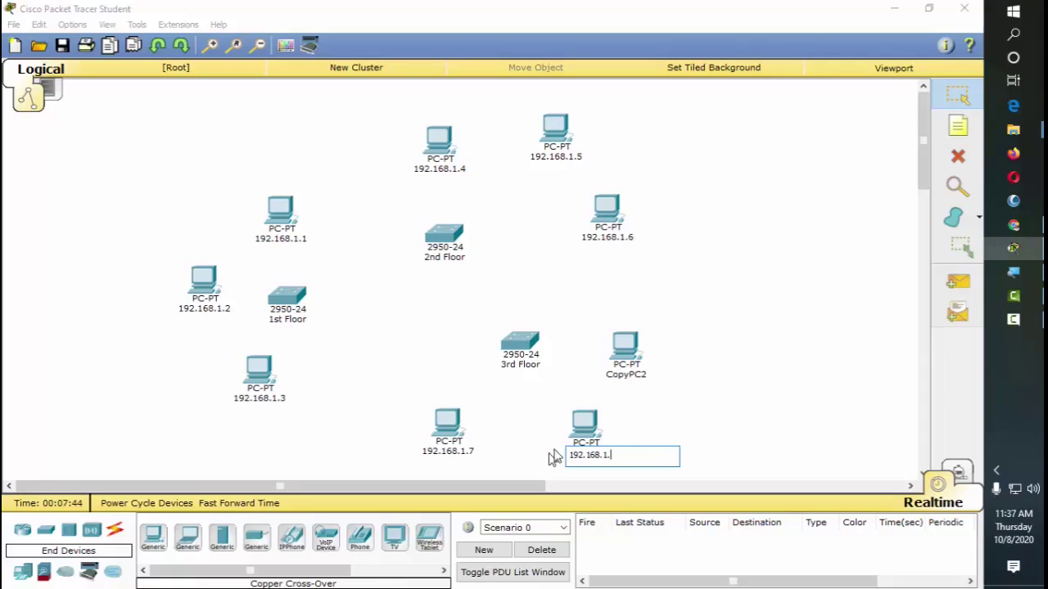
pyautogui.click(628, 376)
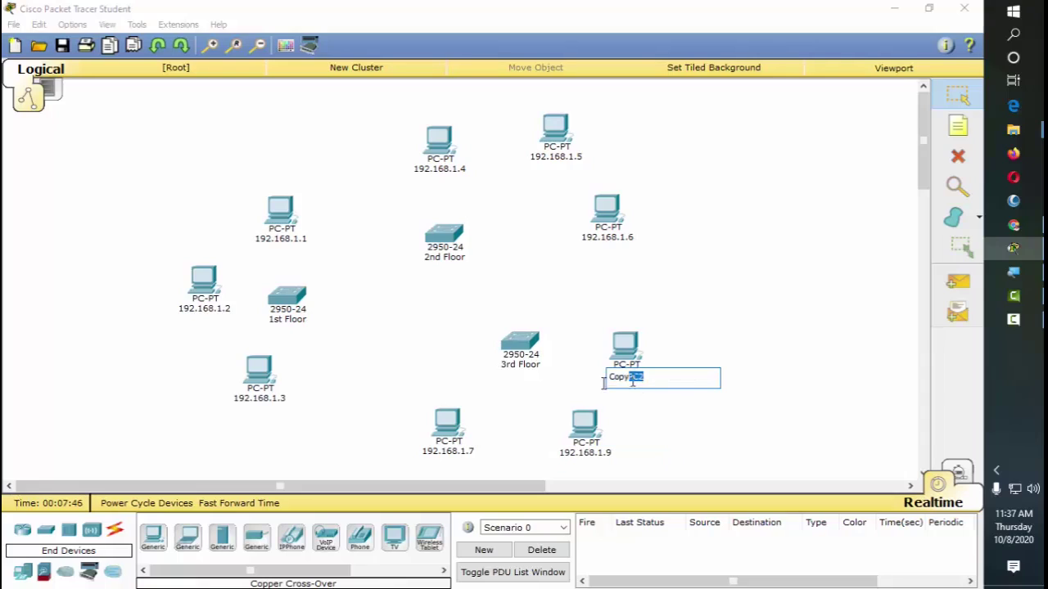
pyautogui.moveTo(650, 378); pyautogui.dragTo(603, 380)
pyautogui.hotkey('ctrl', 'v')
pyautogui.write('8')
pyautogui.press('Return')
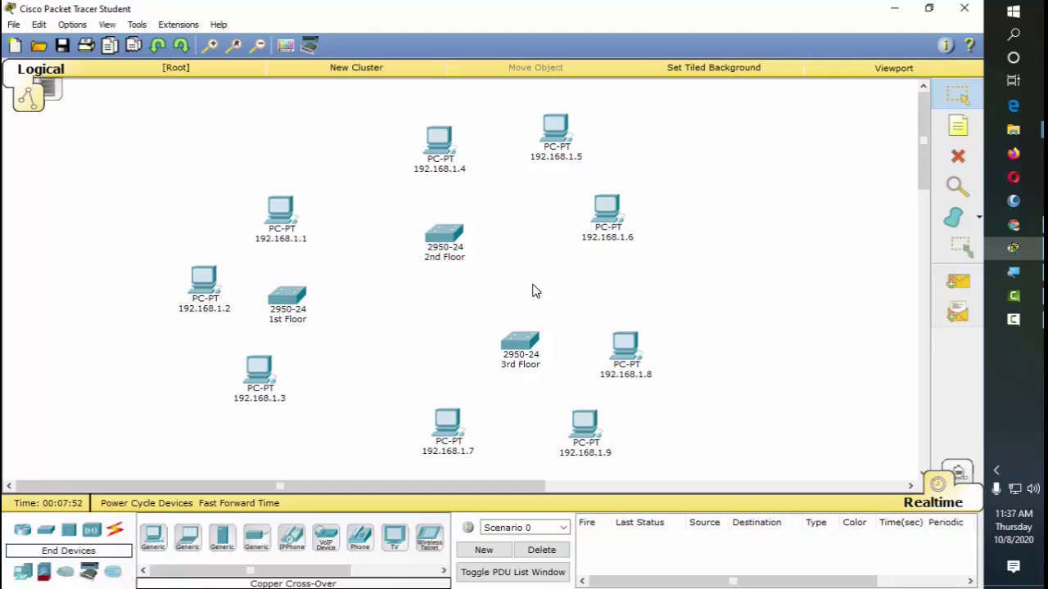
# Step: Add the note "Creating a VLAN without CLI" in the upper-left of the workspace and nudge it slightly upward
pyautogui.click(958, 125)
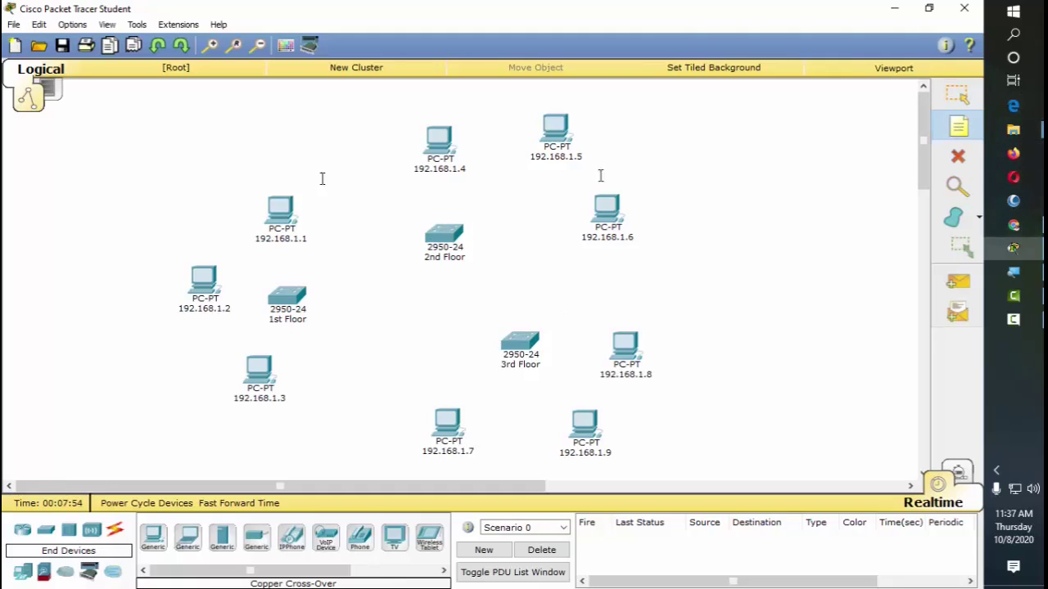
pyautogui.click(114, 123)
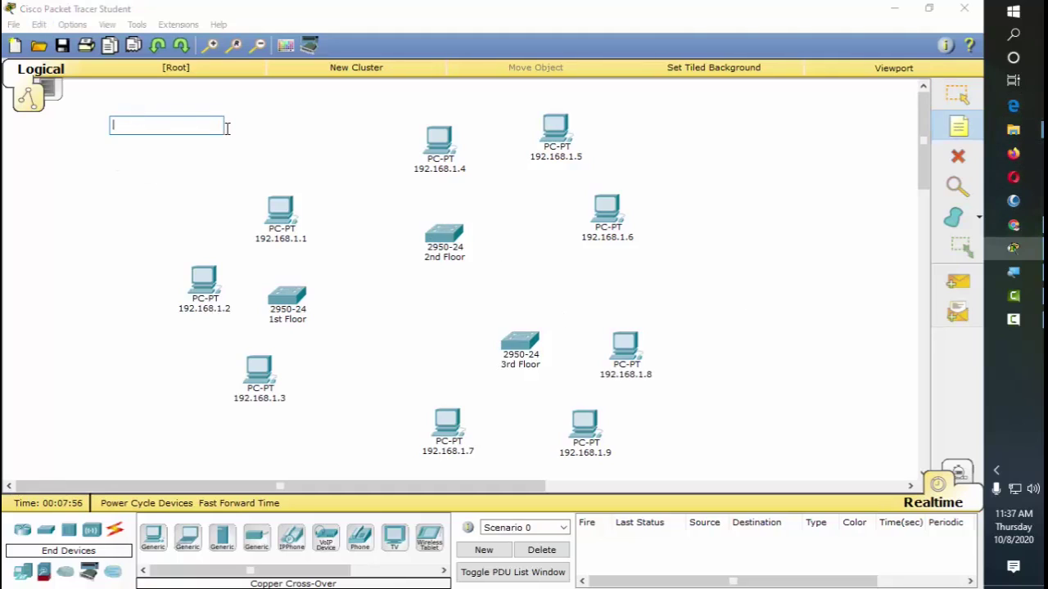
pyautogui.write('c')
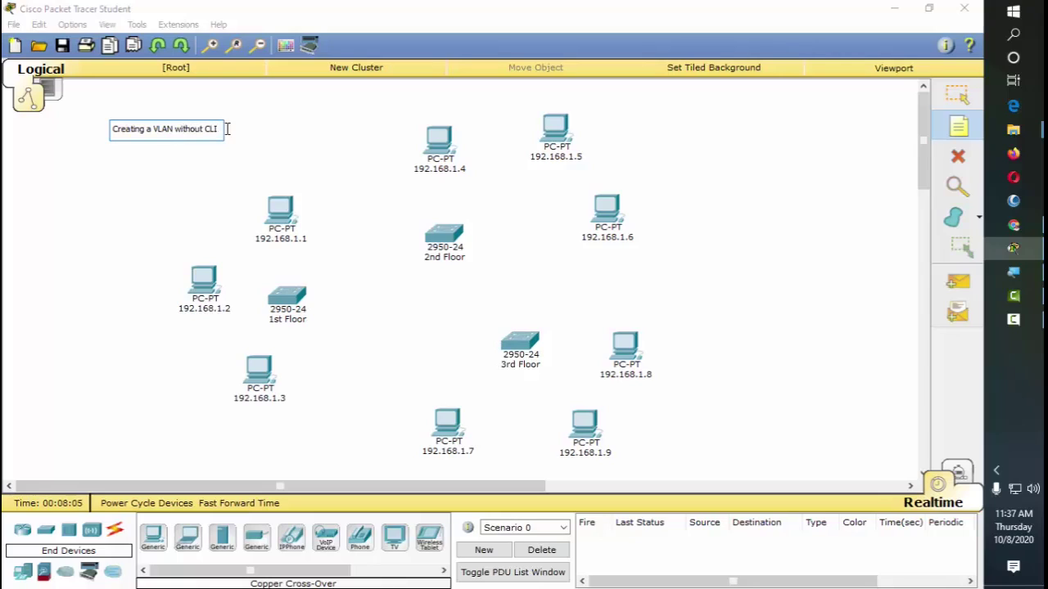
pyautogui.click(957, 94)
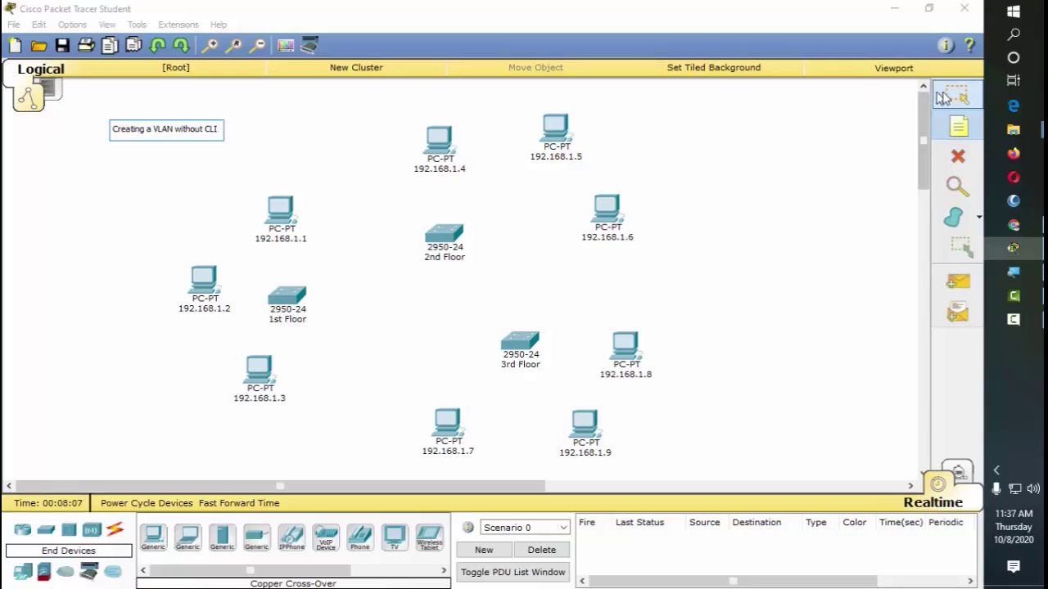
pyautogui.moveTo(184, 128)
pyautogui.mouseDown()
pyautogui.moveTo(165, 124)
pyautogui.moveTo(181, 117)
pyautogui.mouseUp()
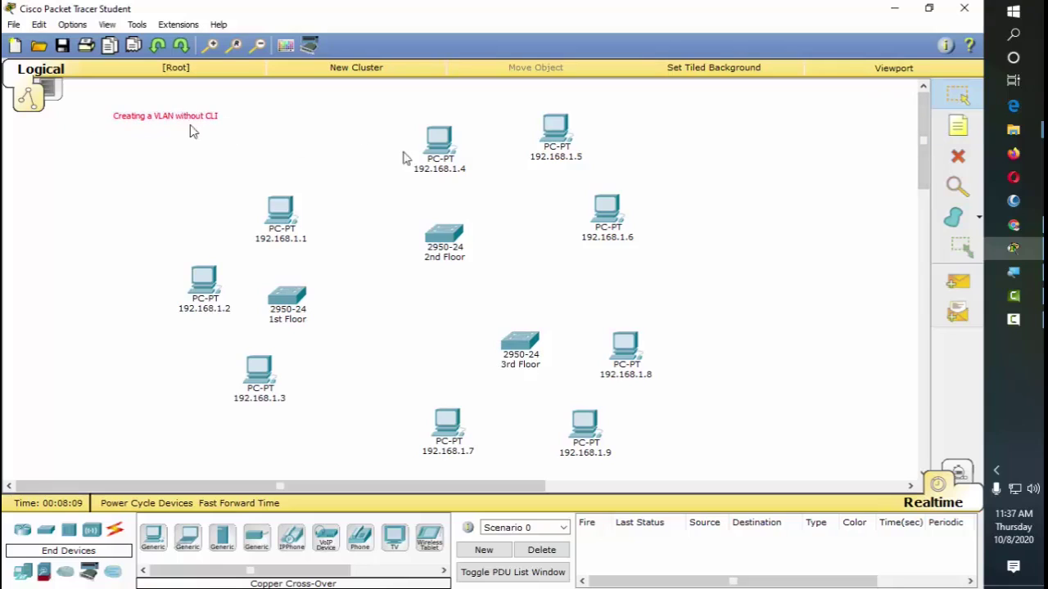
# Step: Add a three-line note reading "VLAN 10 - Sales", "VLAN 20 - Admin" and "VLAN 30 - Marketing" below the title note, moving it slightly up and left
pyautogui.click(956, 127)
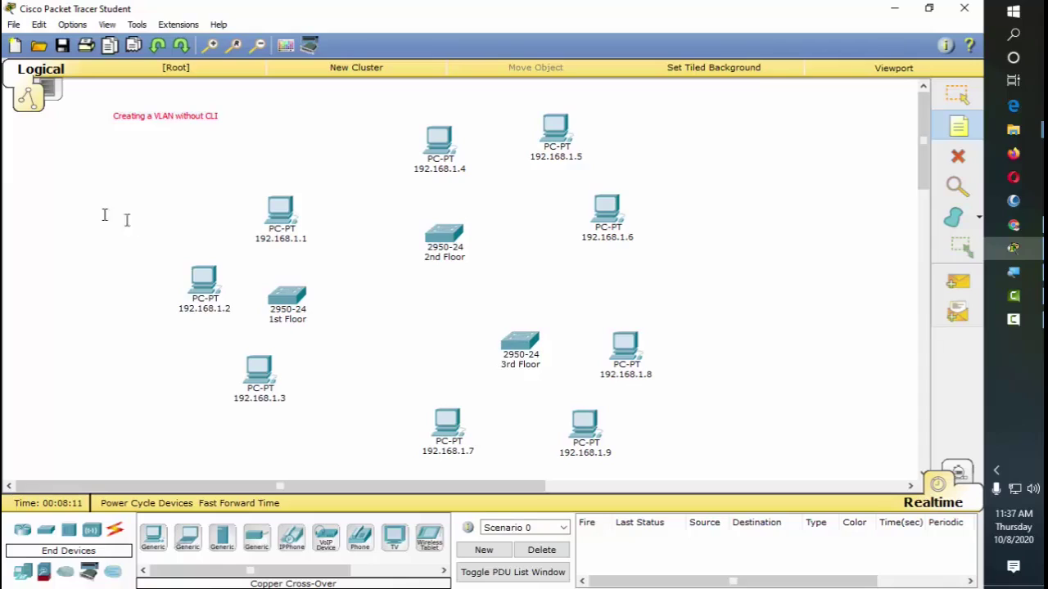
pyautogui.click(46, 176)
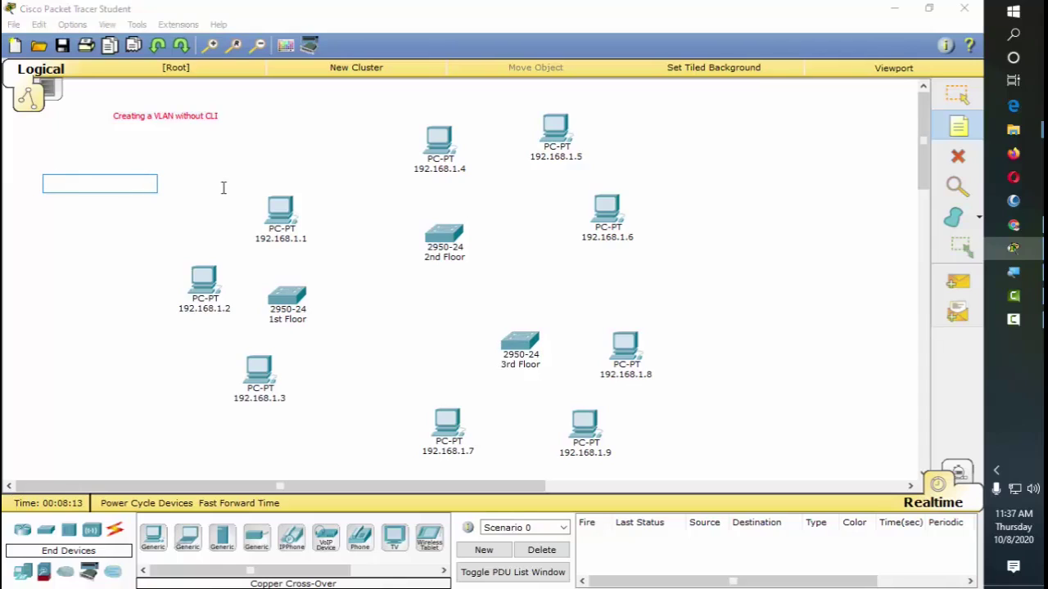
pyautogui.write('v')
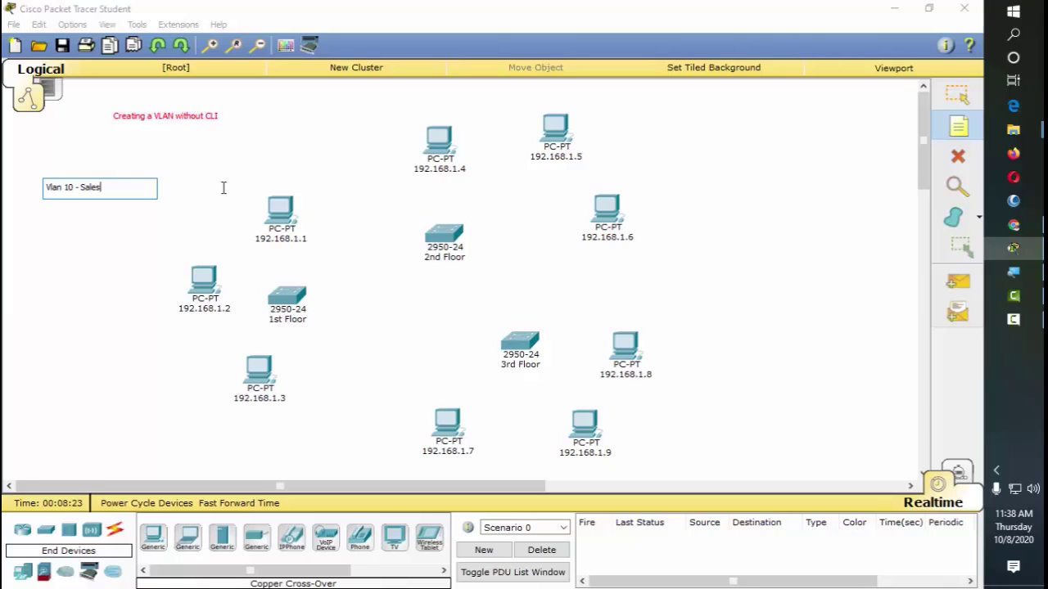
pyautogui.press('Return')
pyautogui.press('Right')
pyautogui.press('BackSpace')
pyautogui.press('BackSpace')
pyautogui.press('BackSpace')
pyautogui.write('LAN')
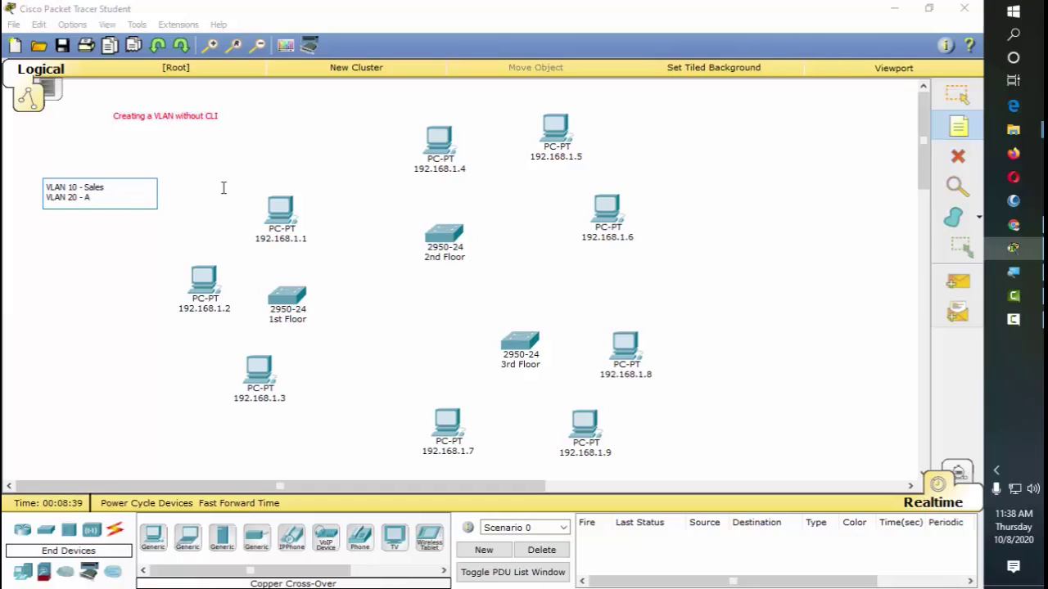
pyautogui.press('Return')
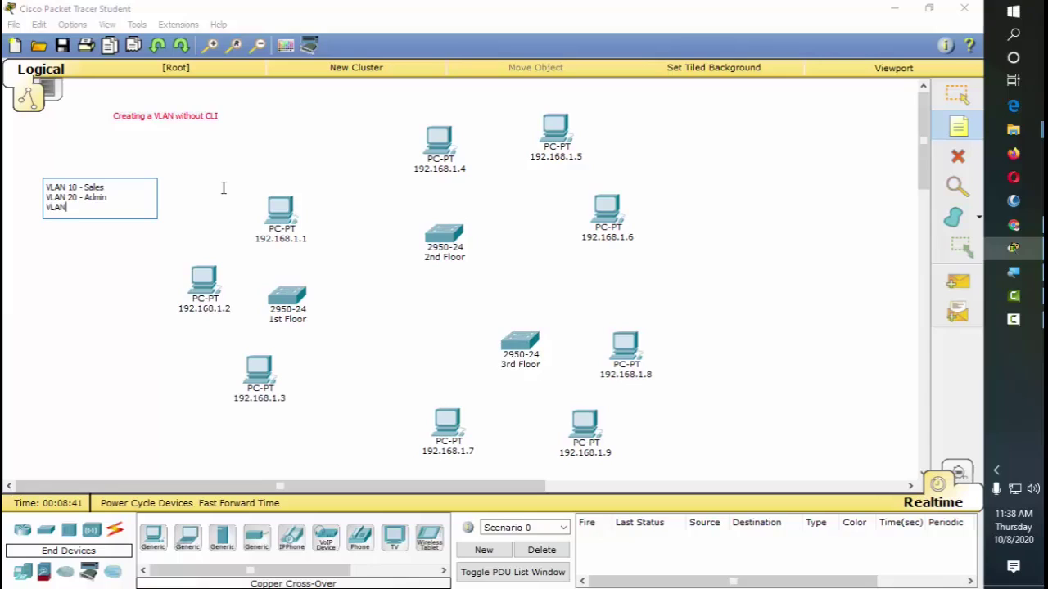
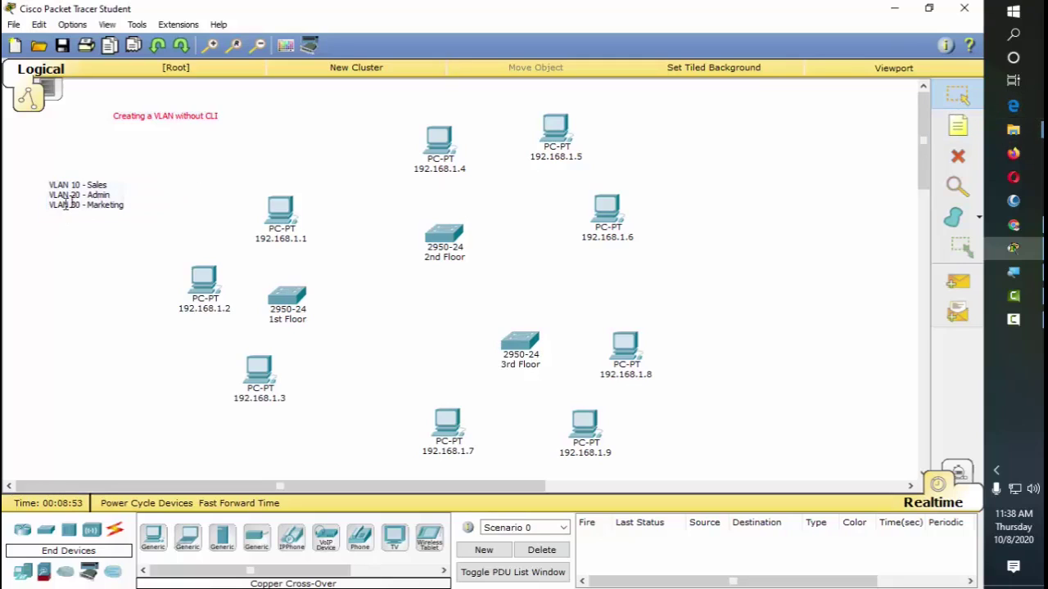
pyautogui.moveTo(104, 203); pyautogui.dragTo(91, 186)
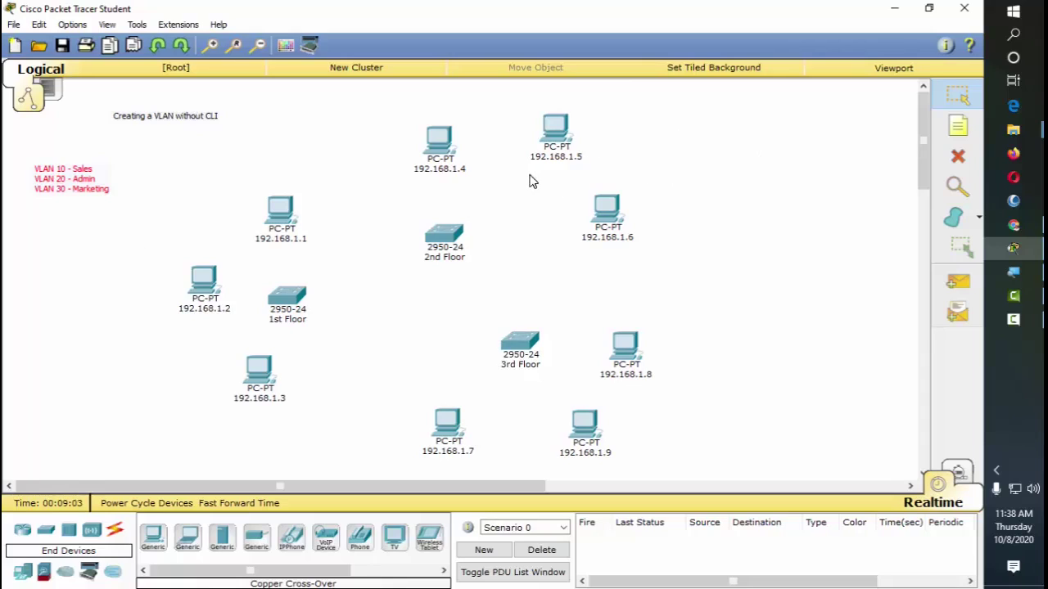
pyautogui.click(957, 125)
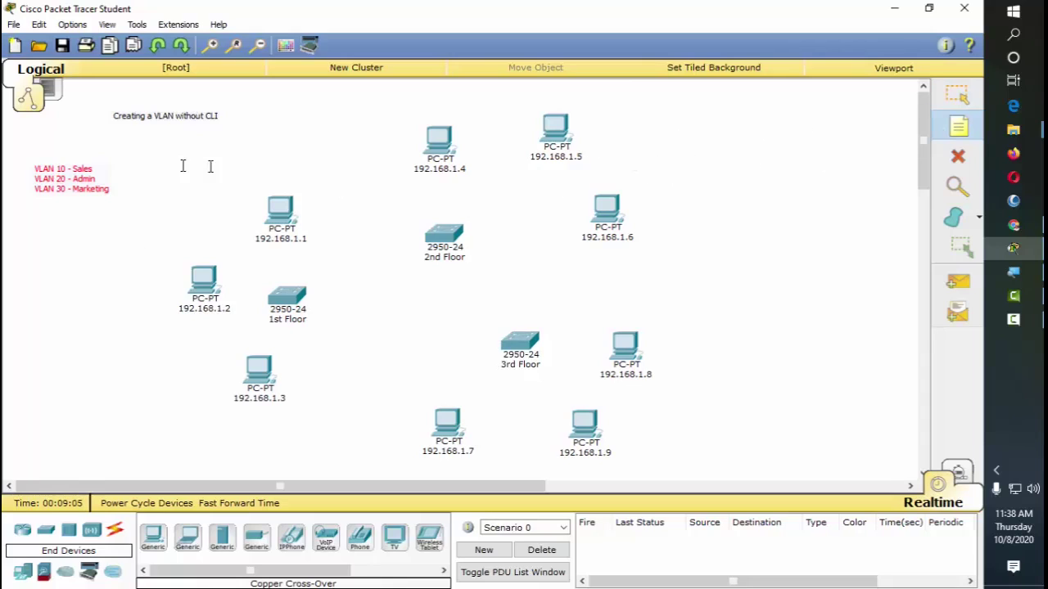
pyautogui.click(693, 123)
pyautogui.press('Escape')
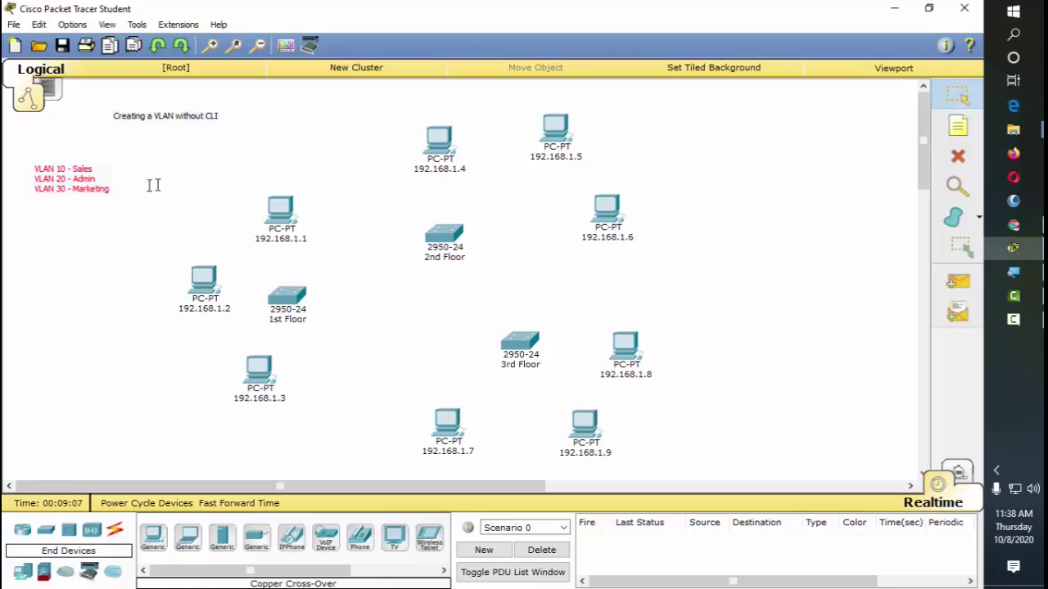
pyautogui.doubleClick(74, 171)
pyautogui.moveTo(94, 170); pyautogui.dragTo(19, 177)
pyautogui.press('End')
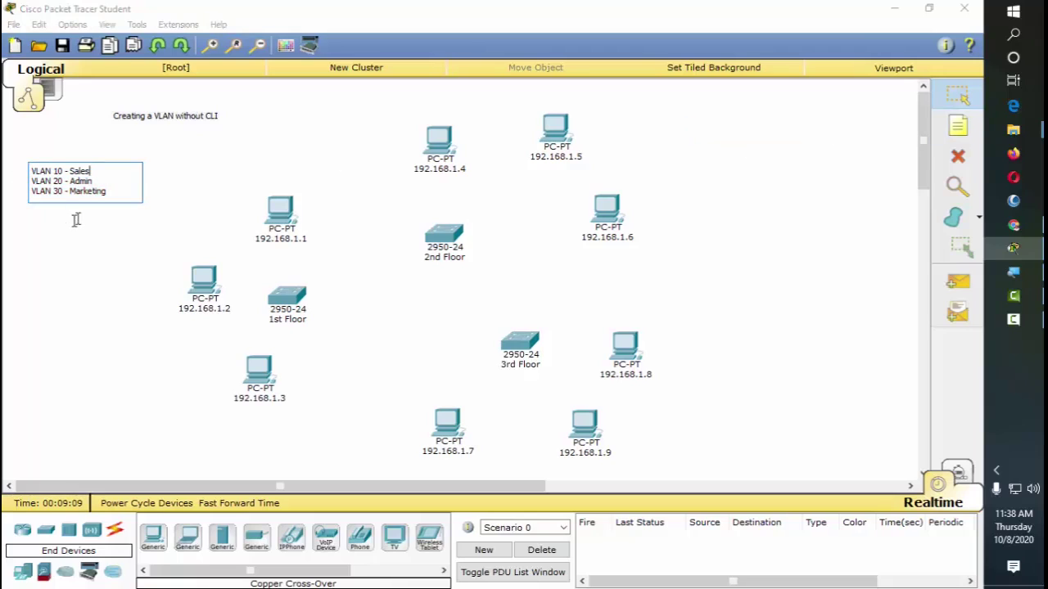
pyautogui.hotkey('shift', 'Home')
pyautogui.click(115, 245)
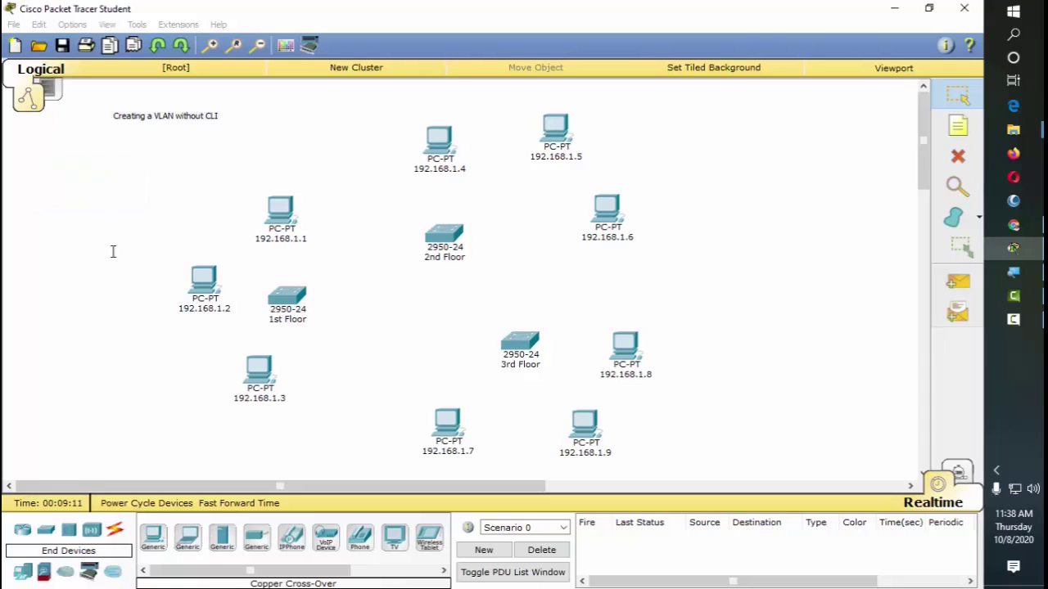
pyautogui.hotkey('ctrl', 'v')
pyautogui.hotkey('ctrl', 'z')
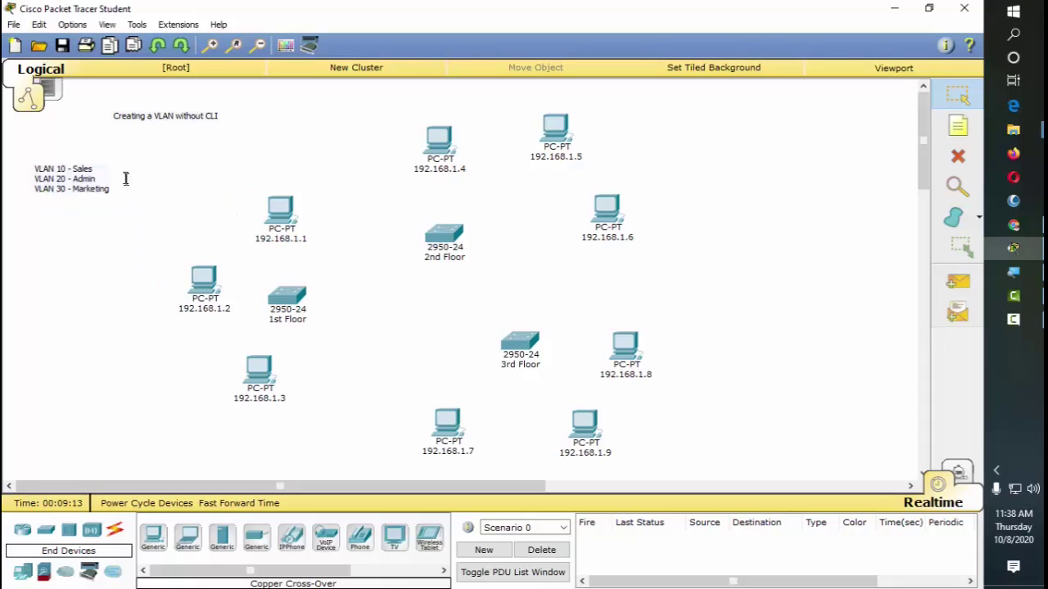
# Step: Add three separate notes below the VLAN list: "VLAN 10 - SALES", "VLAN 20 - ADMIN" and "VLAN 30 - MARKETING"
pyautogui.press('n')
pyautogui.click(47, 231)
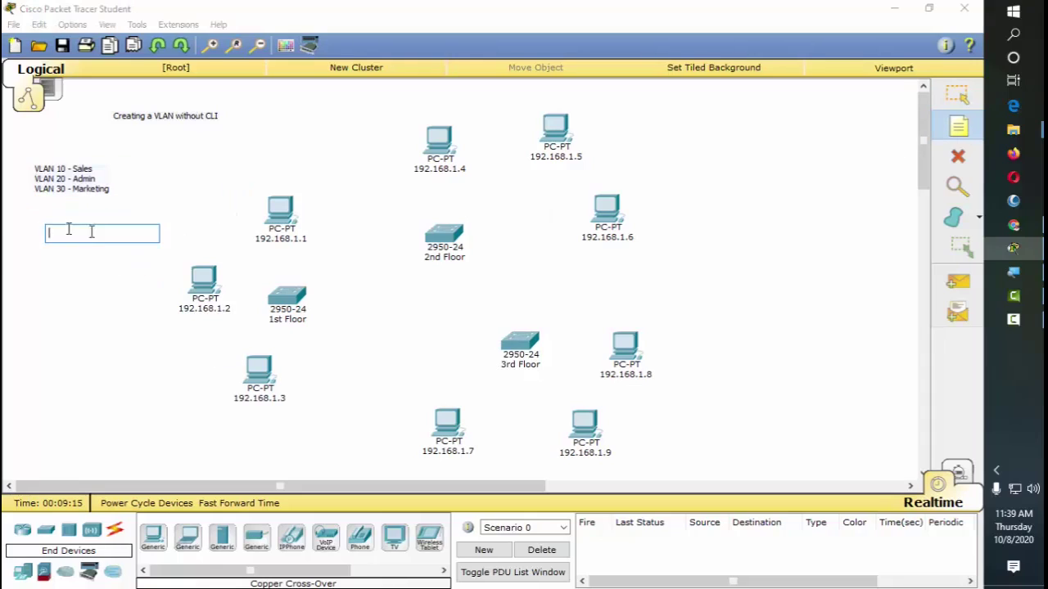
pyautogui.write('v')
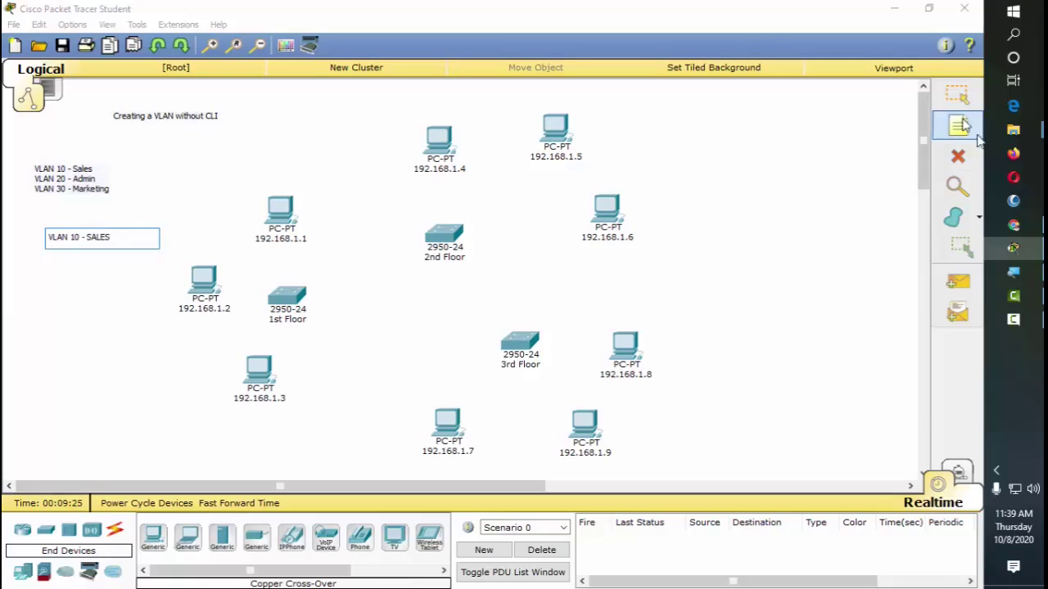
pyautogui.click(63, 304)
pyautogui.write('VLAN 20 - ADMIN')
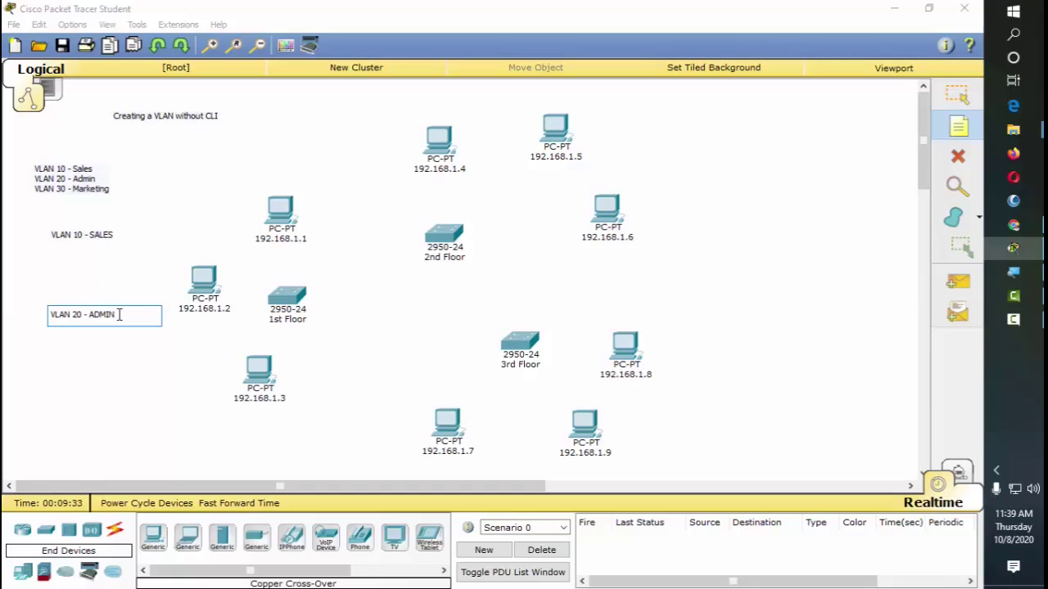
pyautogui.click(47, 375)
pyautogui.write('VLAN 30 - MARKETING')
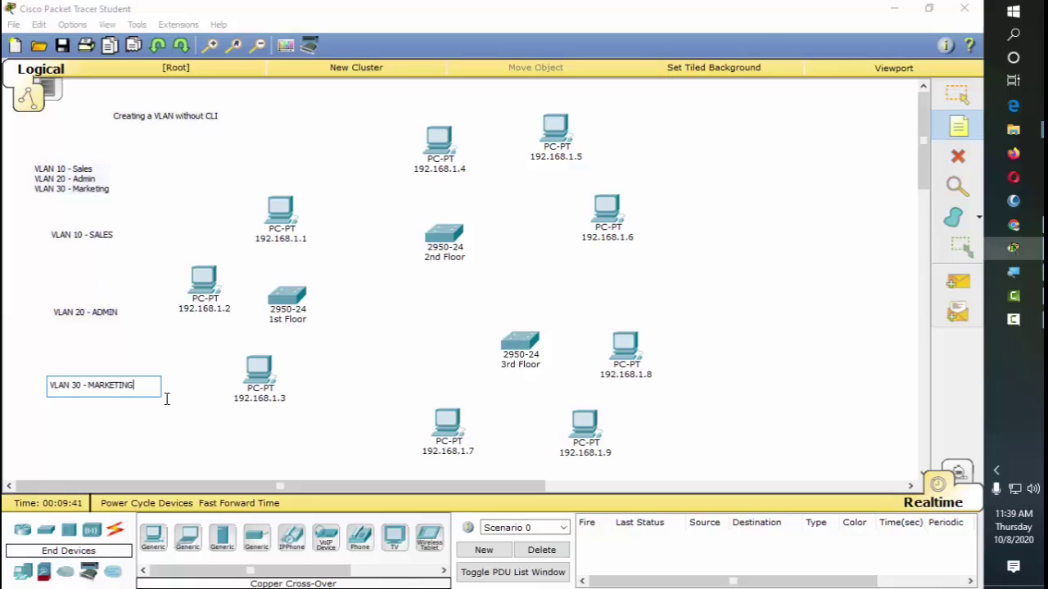
pyautogui.click(957, 94)
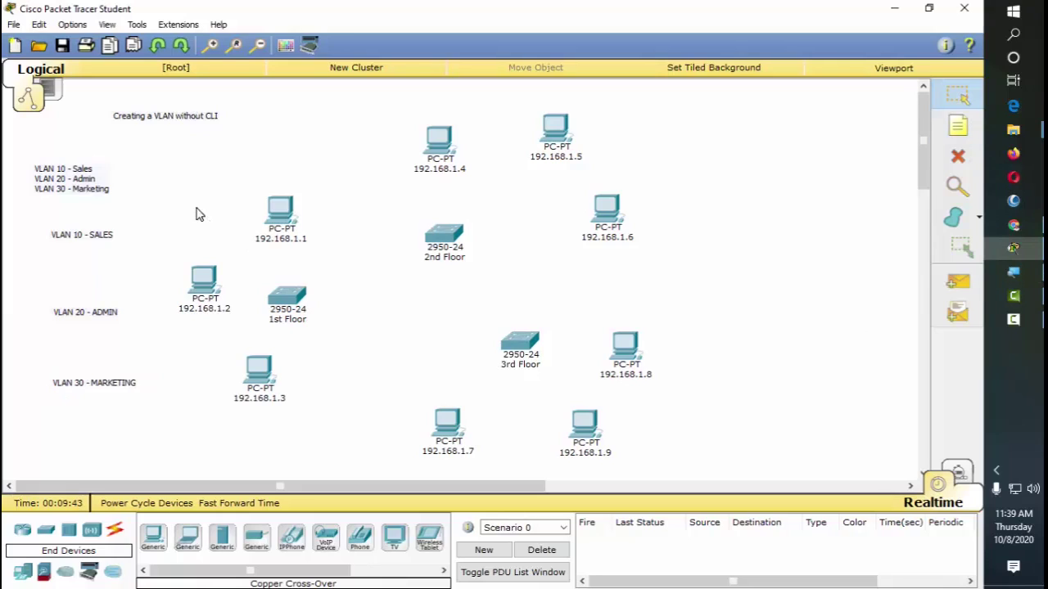
# Step: Duplicate the "VLAN 10 - SALES" note and place one under each of the PCs 192.168.1.1, 192.168.1.4 and 192.168.1.7
pyautogui.moveTo(95, 238); pyautogui.dragTo(93, 260)
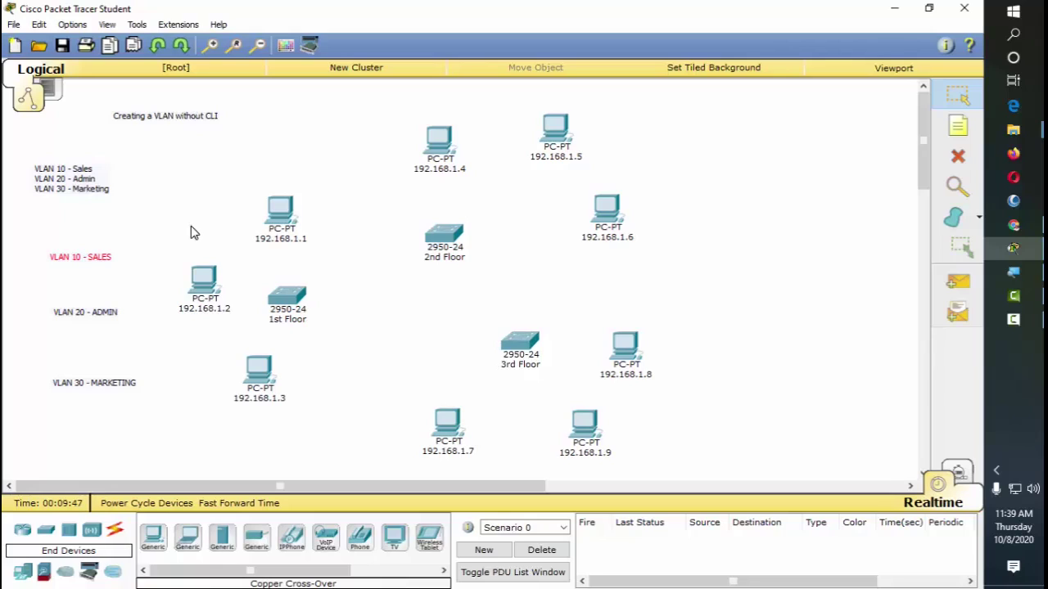
pyautogui.write('VLAN 10 - SALES')
pyautogui.moveTo(100, 224); pyautogui.dragTo(460, 181)
pyautogui.moveTo(64, 216); pyautogui.dragTo(289, 256)
pyautogui.moveTo(108, 261); pyautogui.dragTo(472, 468)
# Step: Duplicate the "VLAN 20 - ADMIN" note and place one under each of the PCs 192.168.1.2, 192.168.1.5 and 192.168.1.9
pyautogui.moveTo(78, 316); pyautogui.dragTo(68, 314)
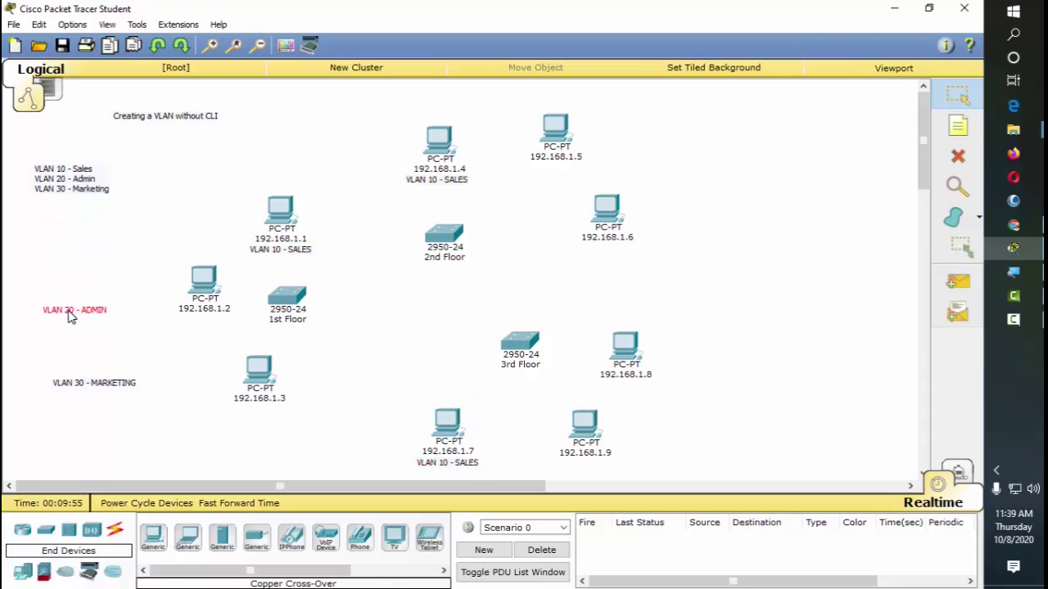
pyautogui.hotkey('ctrl', 'v')
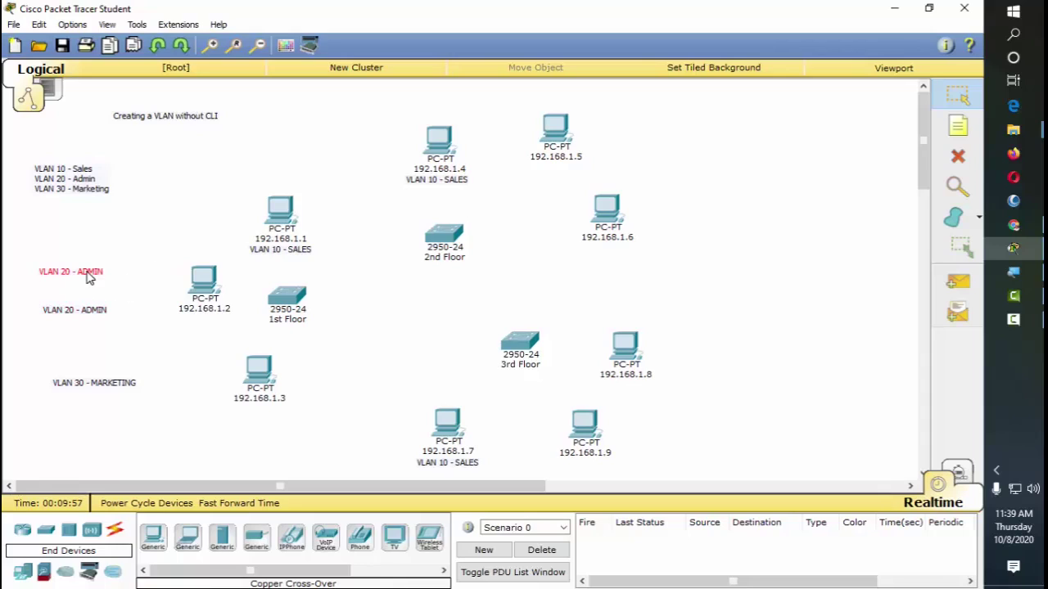
pyautogui.hotkey('ctrl', 'v')
pyautogui.moveTo(93, 271); pyautogui.dragTo(573, 174)
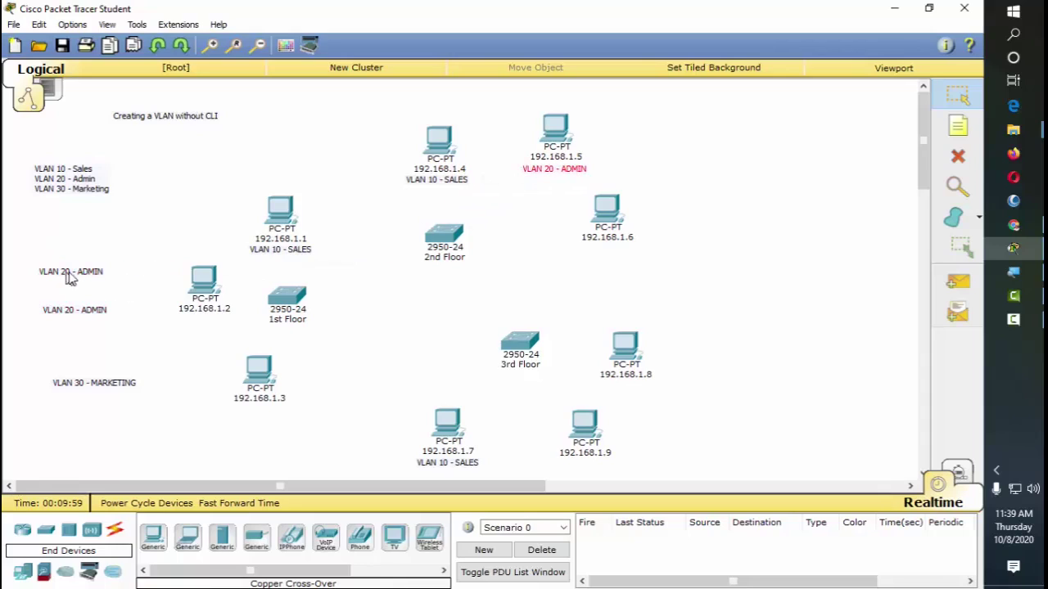
pyautogui.moveTo(76, 278); pyautogui.dragTo(208, 326)
pyautogui.moveTo(93, 318); pyautogui.dragTo(603, 469)
# Step: Duplicate the "VLAN 30 - MARKETING" note and place one under each of the PCs 192.168.1.3, 192.168.1.6 and 192.168.1.8
pyautogui.moveTo(107, 388); pyautogui.dragTo(131, 278)
pyautogui.hotkey('ctrl', 'c')
pyautogui.hotkey('ctrl', 'v')
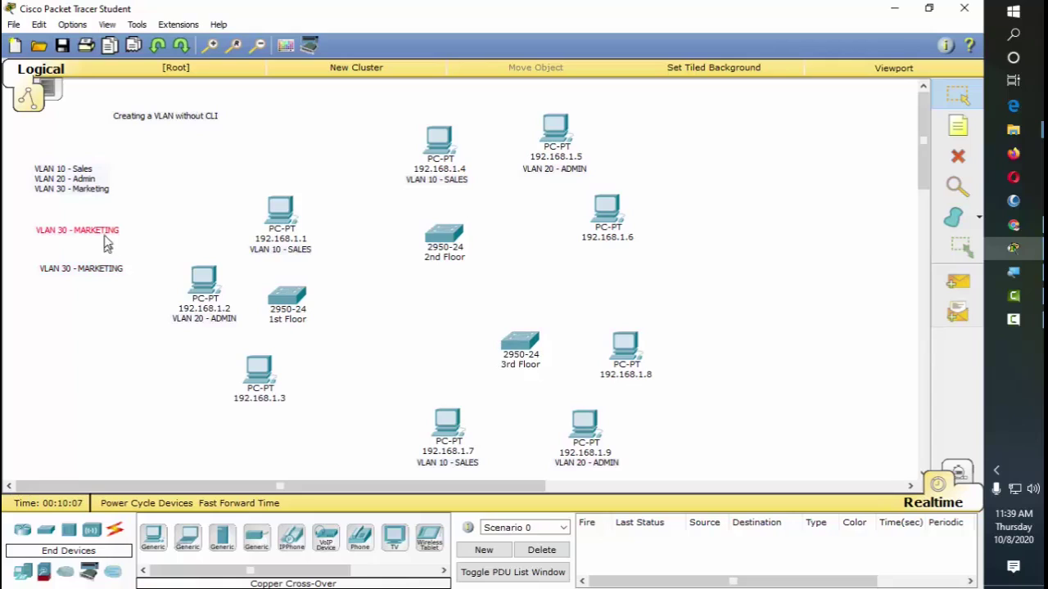
pyautogui.hotkey('ctrl', 'v')
pyautogui.moveTo(243, 273); pyautogui.dragTo(286, 414)
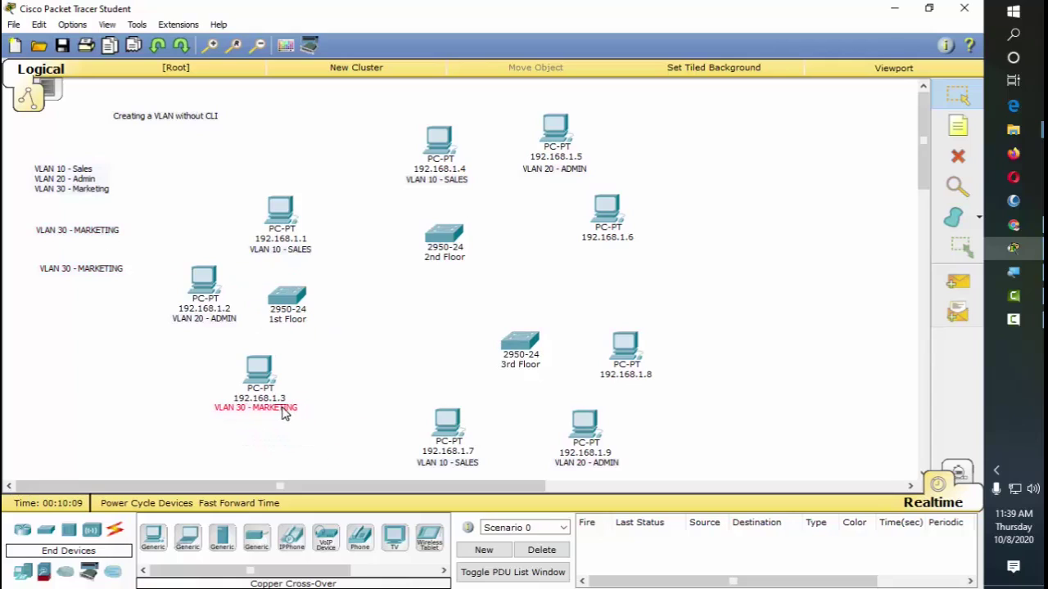
pyautogui.moveTo(104, 235); pyautogui.dragTo(632, 255)
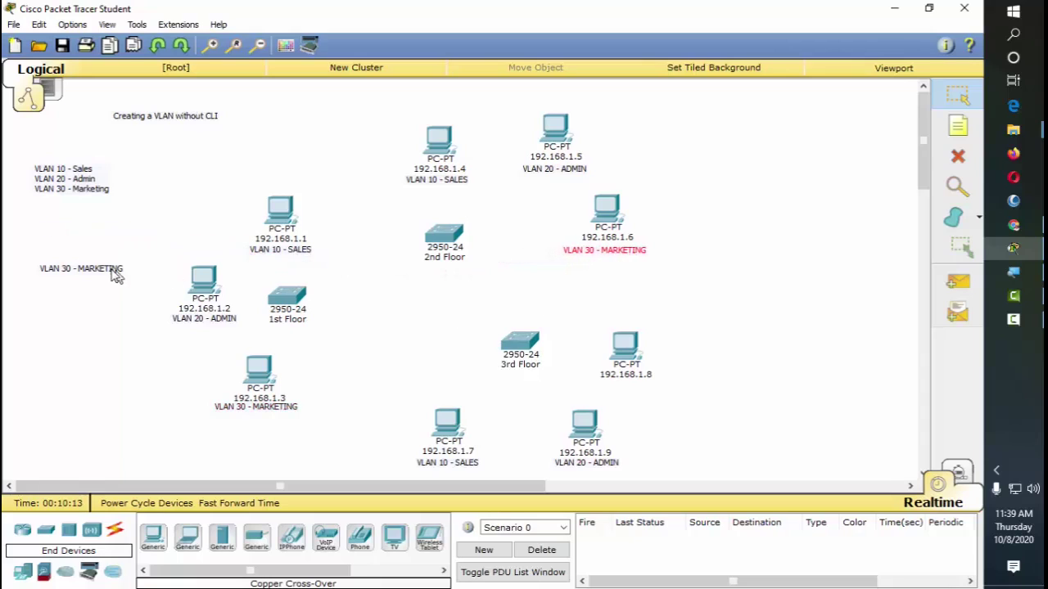
pyautogui.moveTo(112, 273); pyautogui.dragTo(661, 391)
pyautogui.click(715, 305)
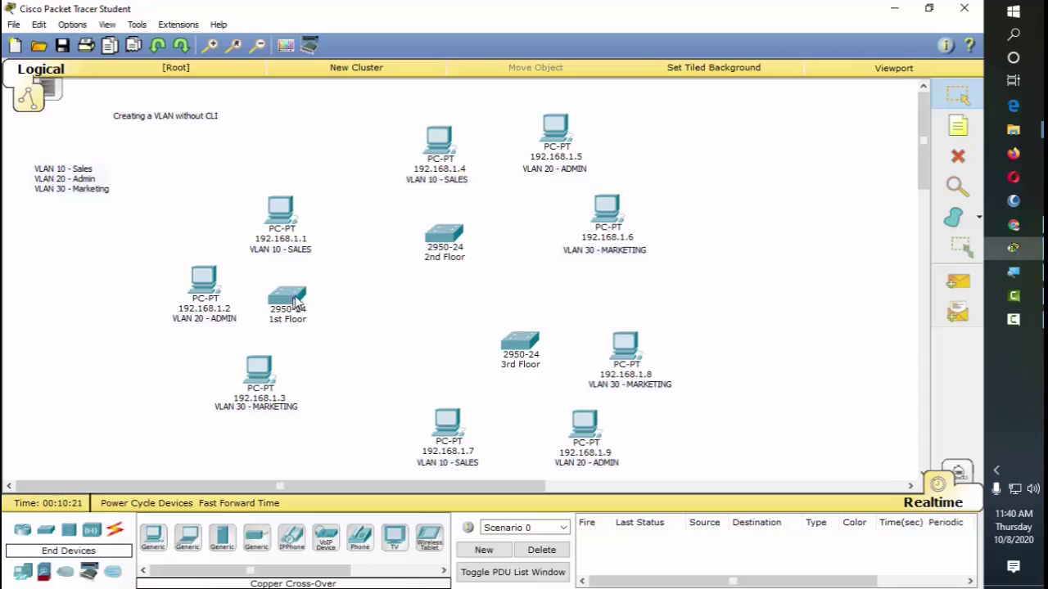
# Step: Connect PC 192.168.1.1 from FastEthernet0 to FastEthernet0/1 on the 1st Floor switch with a Copper Straight-Through cable
pyautogui.click(114, 531)
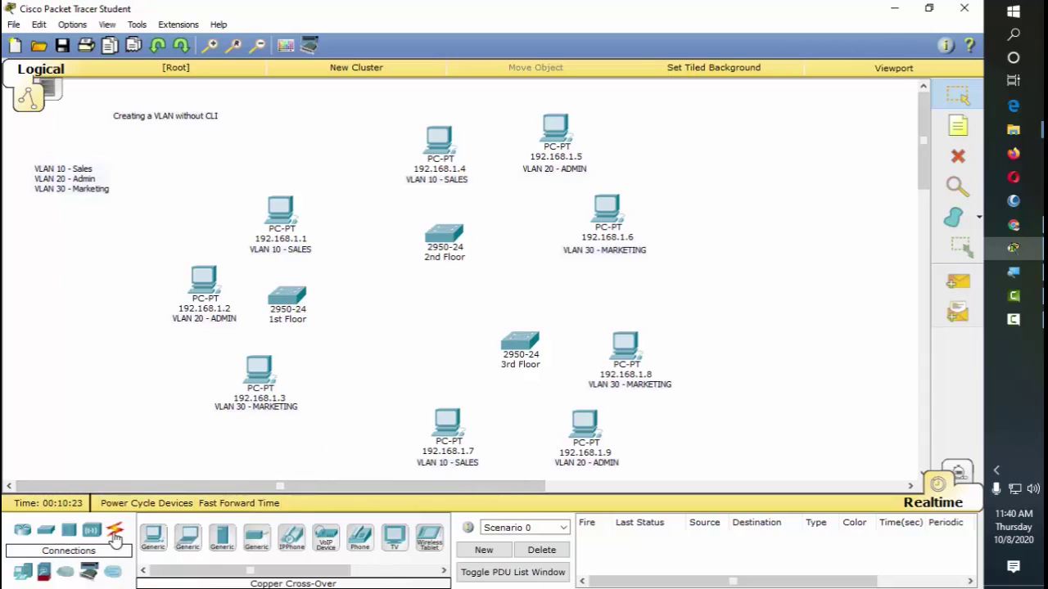
pyautogui.click(222, 537)
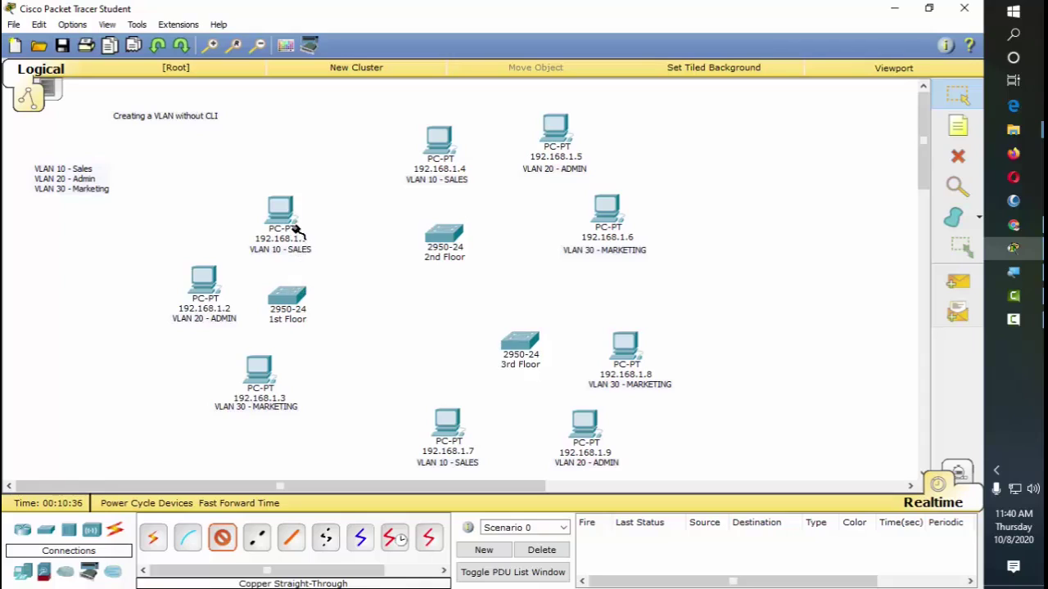
pyautogui.moveTo(289, 213)
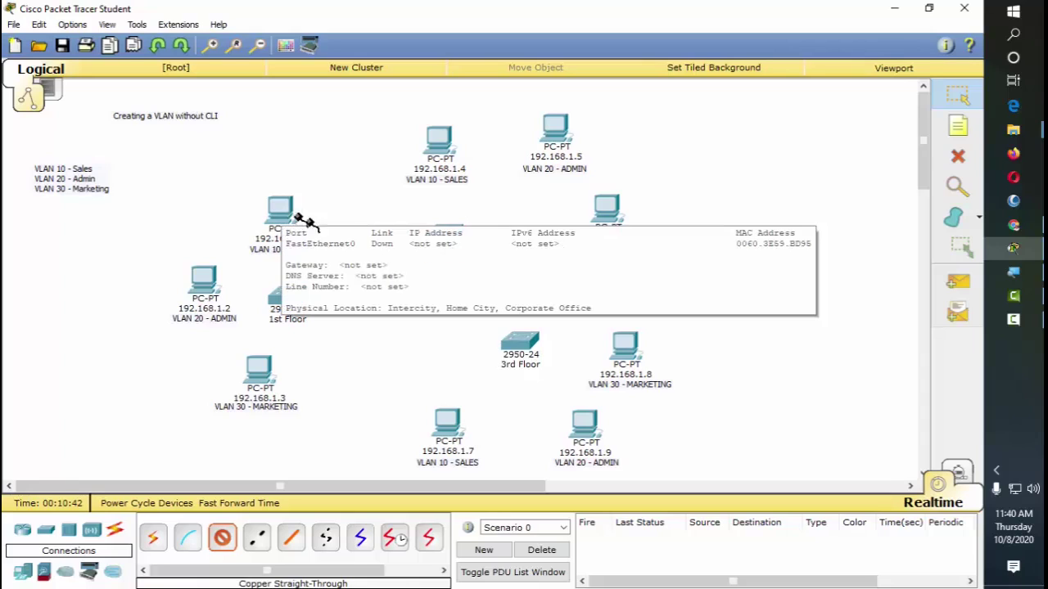
pyautogui.click(283, 213)
pyautogui.click(293, 237)
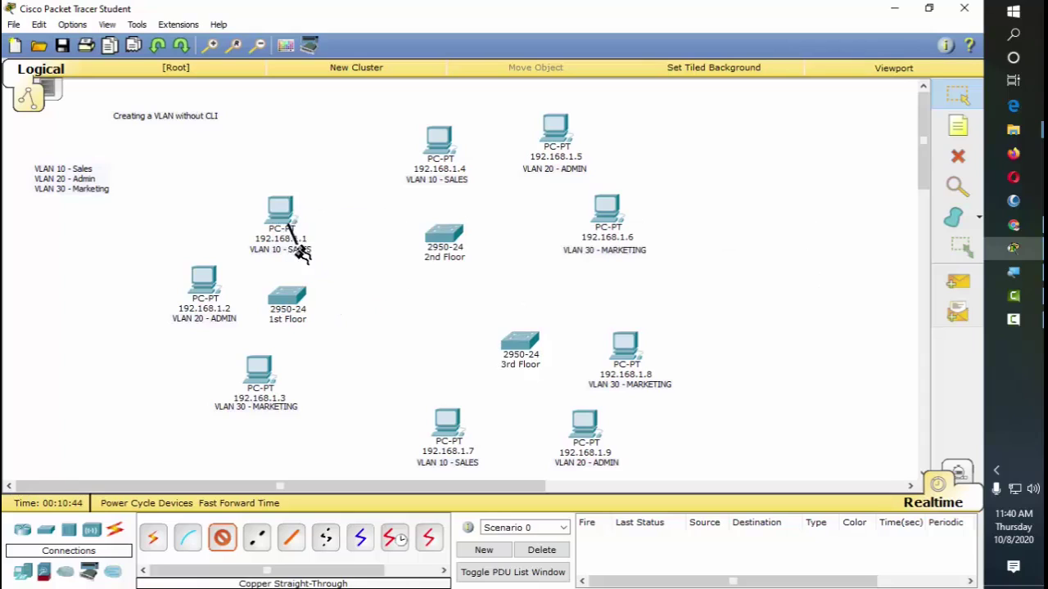
pyautogui.click(285, 296)
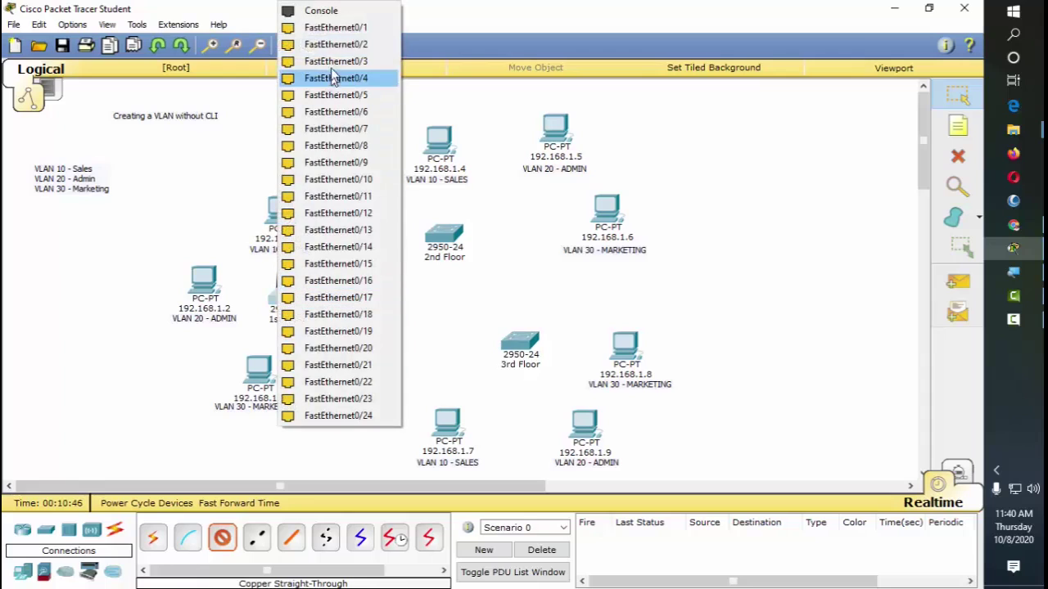
pyautogui.click(335, 27)
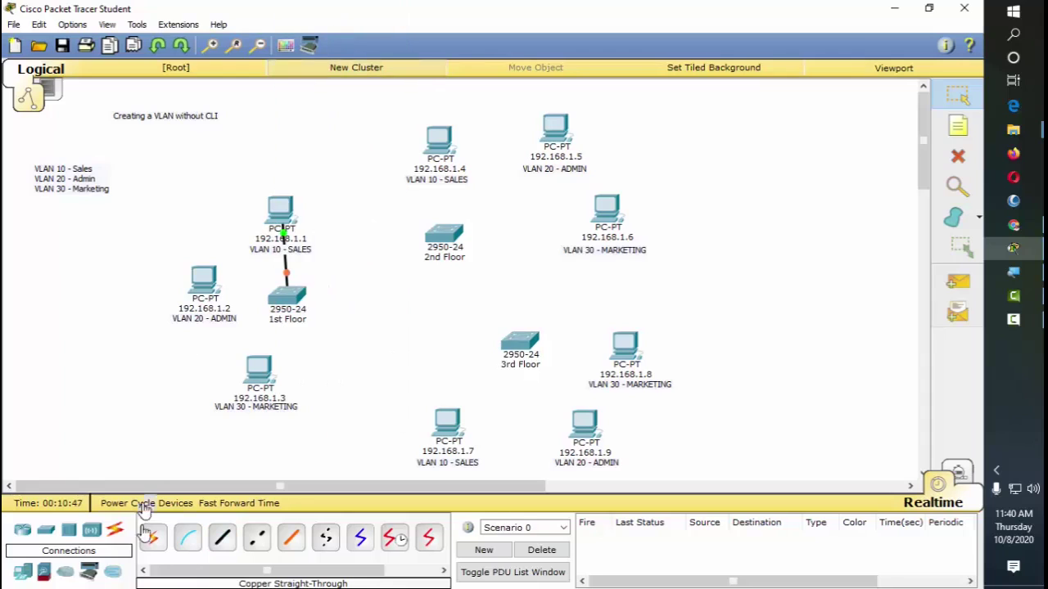
# Step: Connect PC 192.168.1.2 to FastEthernet0/2 on the 1st Floor switch with a Copper Straight-Through cable
pyautogui.click(205, 283)
pyautogui.click(276, 310)
pyautogui.click(286, 301)
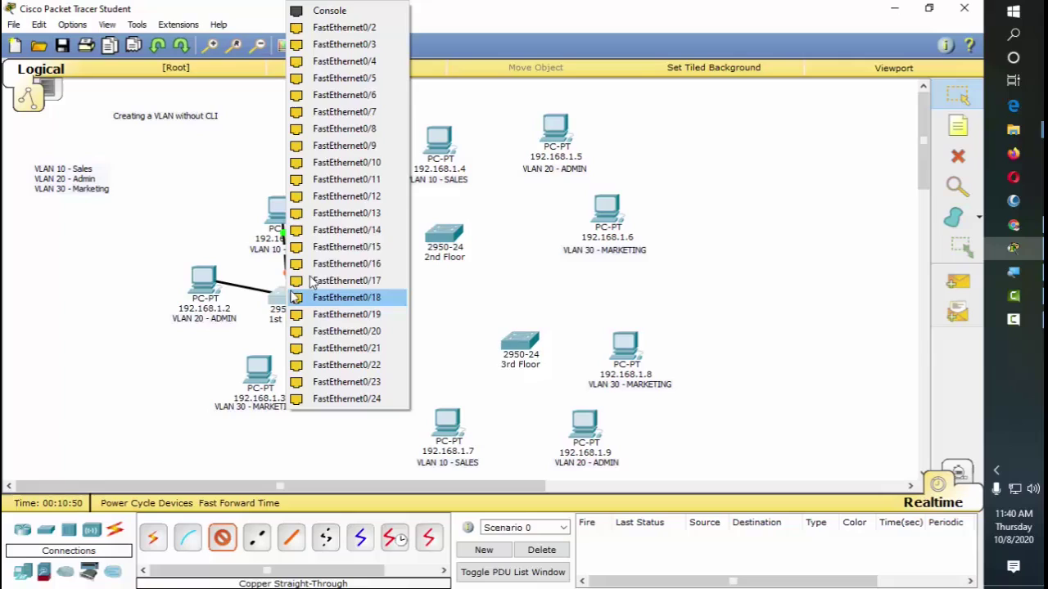
pyautogui.click(364, 28)
# Step: Connect PC 192.168.1.3 to a free FastEthernet port on the 1st Floor switch with a Copper Straight-Through cable
pyautogui.click(222, 537)
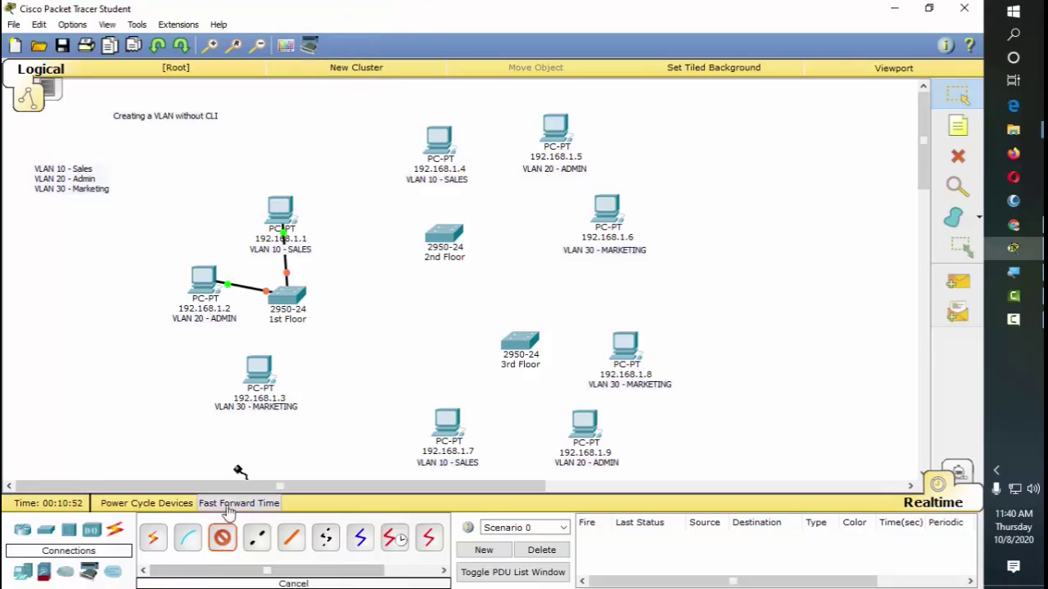
pyautogui.click(259, 372)
pyautogui.click(303, 400)
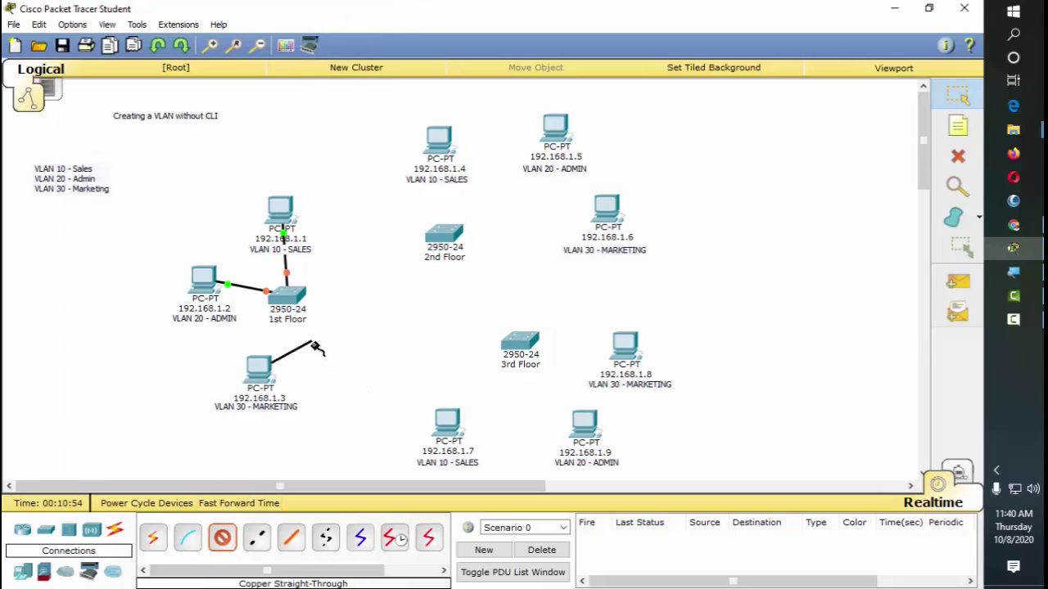
pyautogui.click(287, 299)
pyautogui.click(344, 44)
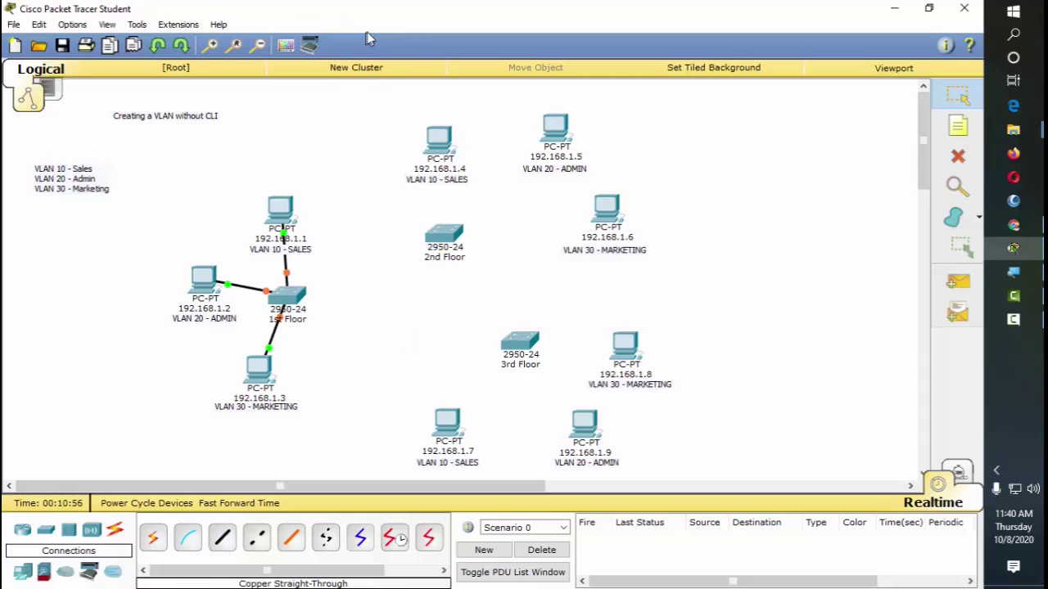
# Step: Connect FastEthernet0/4 on the 2nd Floor switch to FastEthernet0 on PC 192.168.1.4 with a Copper Straight-Through cable
pyautogui.click(222, 537)
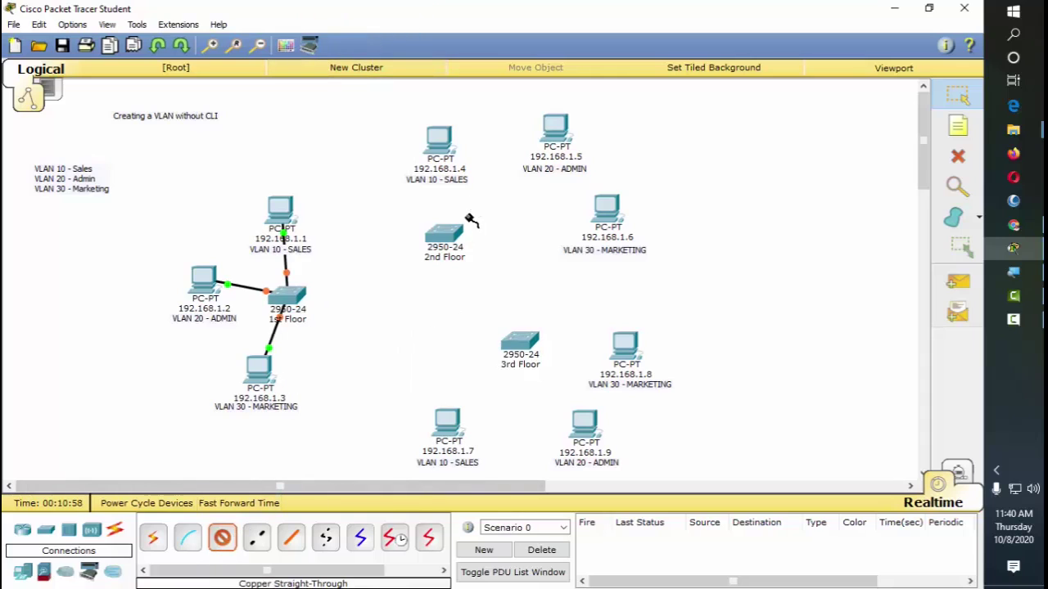
pyautogui.click(446, 234)
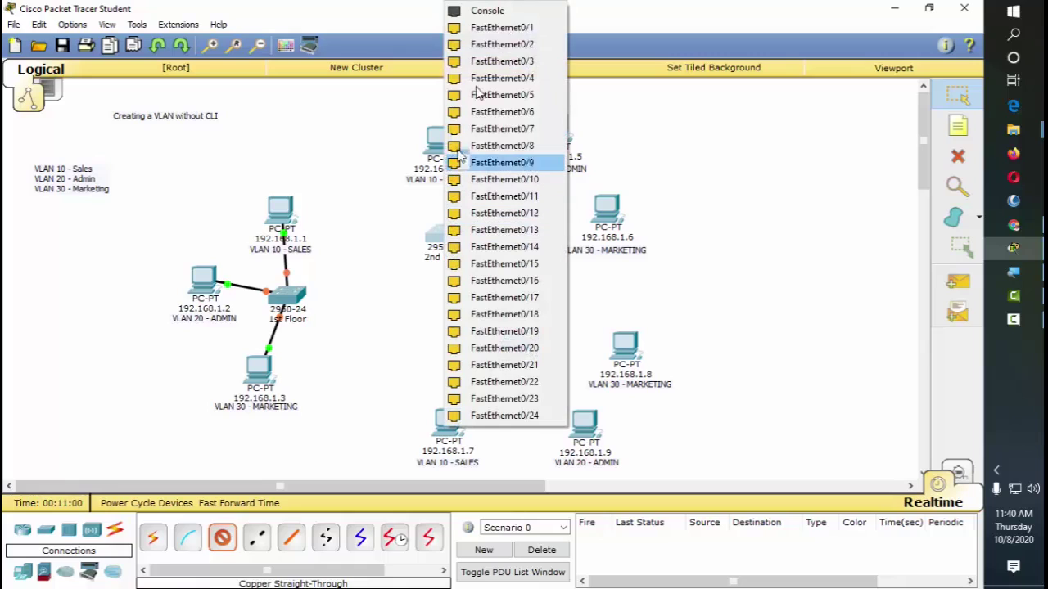
pyautogui.click(502, 78)
pyautogui.click(442, 141)
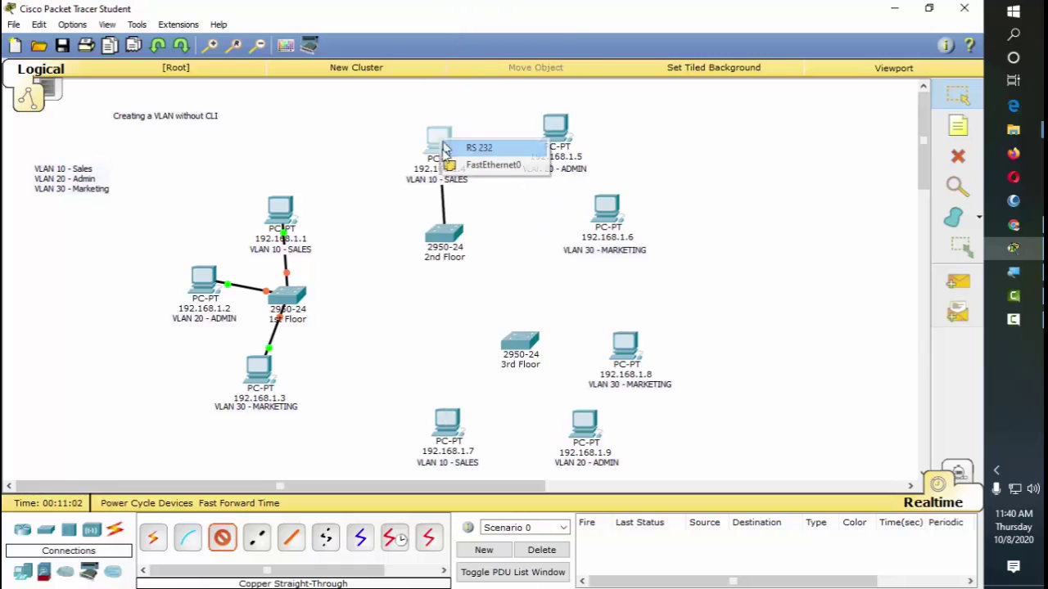
pyautogui.click(483, 165)
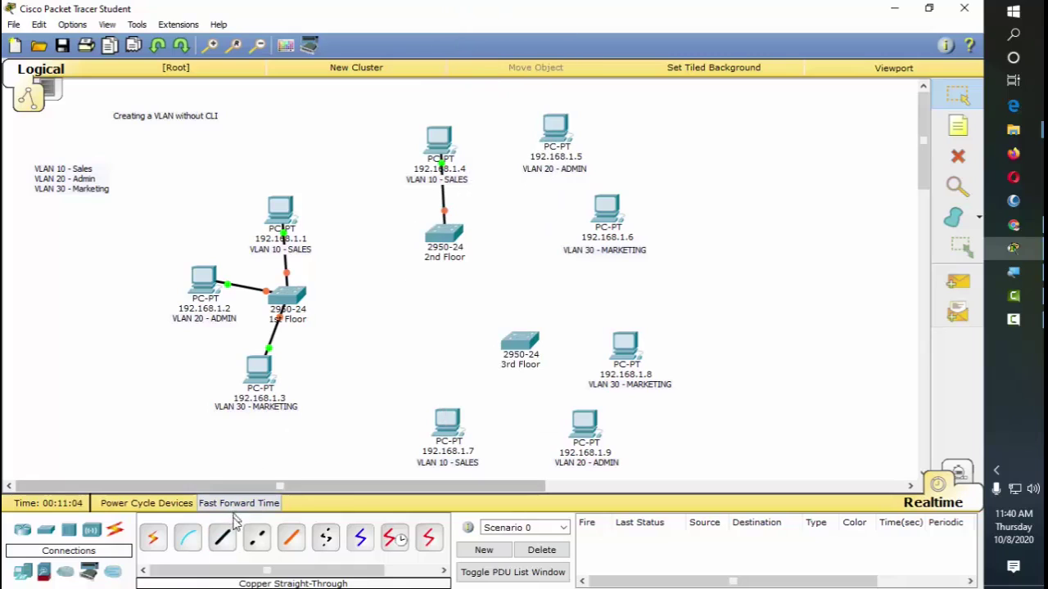
# Step: Connect PC 192.168.1.5 from FastEthernet0 to FastEthernet0/5 on the 2nd Floor switch with a Copper Straight-Through cable
pyautogui.click(555, 148)
pyautogui.click(577, 154)
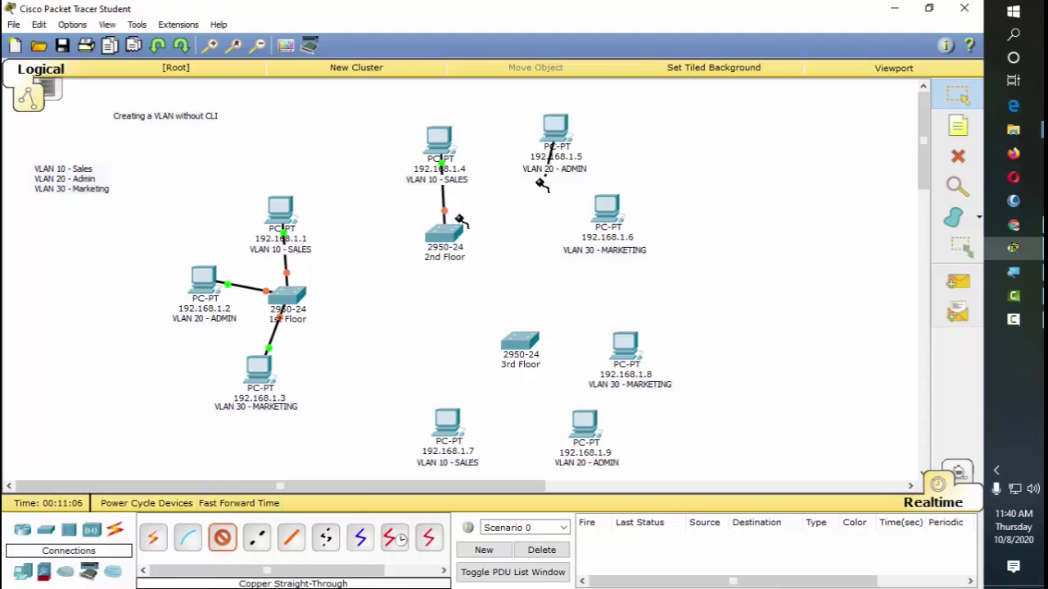
pyautogui.click(445, 233)
pyautogui.click(523, 78)
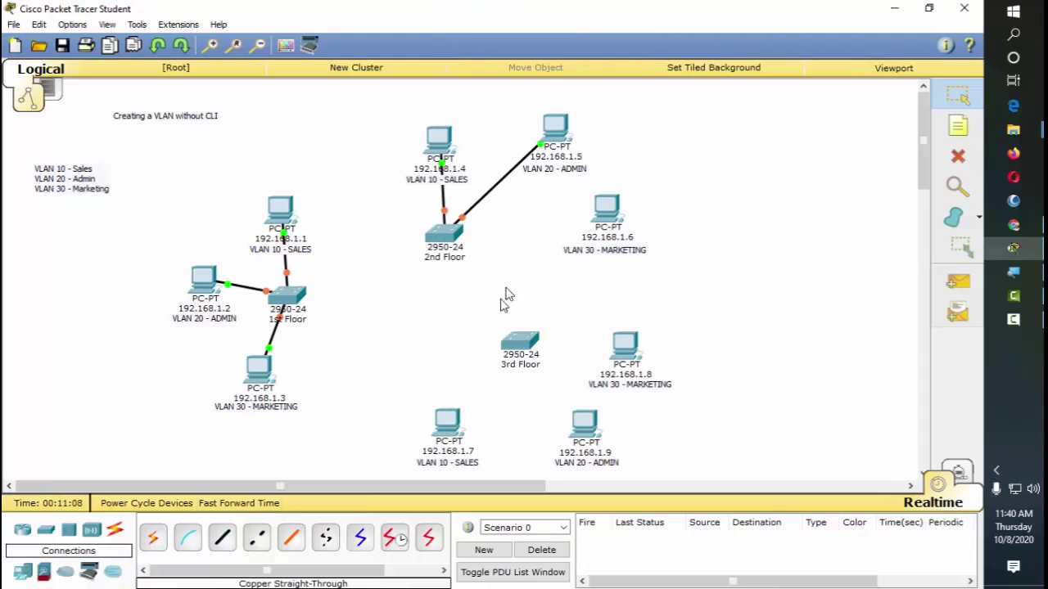
# Step: Connect FastEthernet0/6 on the 2nd Floor switch to FastEthernet0 on PC 192.168.1.6 with a Copper Straight-Through cable
pyautogui.click(223, 539)
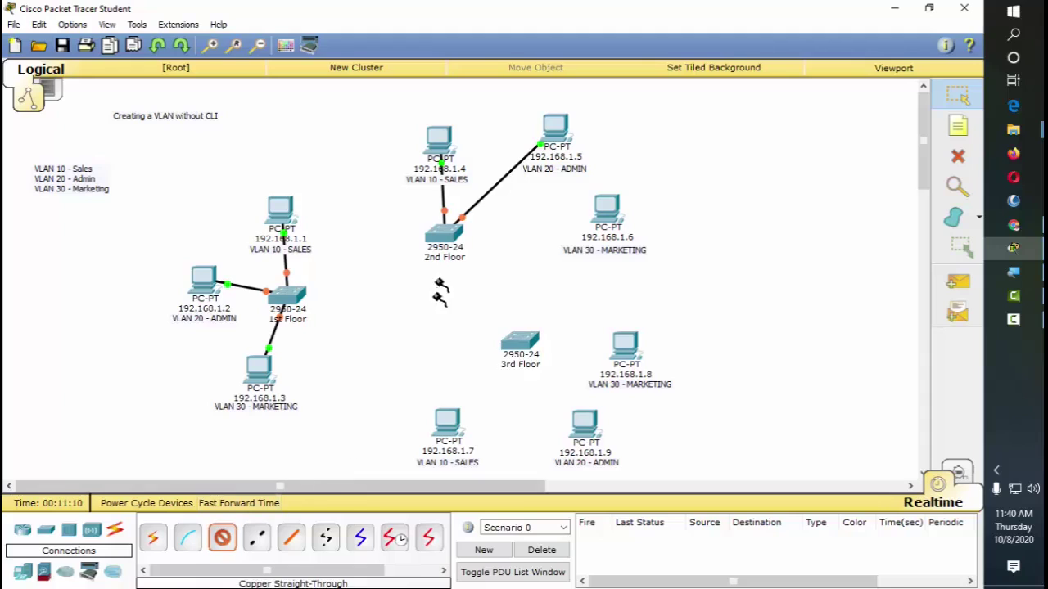
pyautogui.click(445, 235)
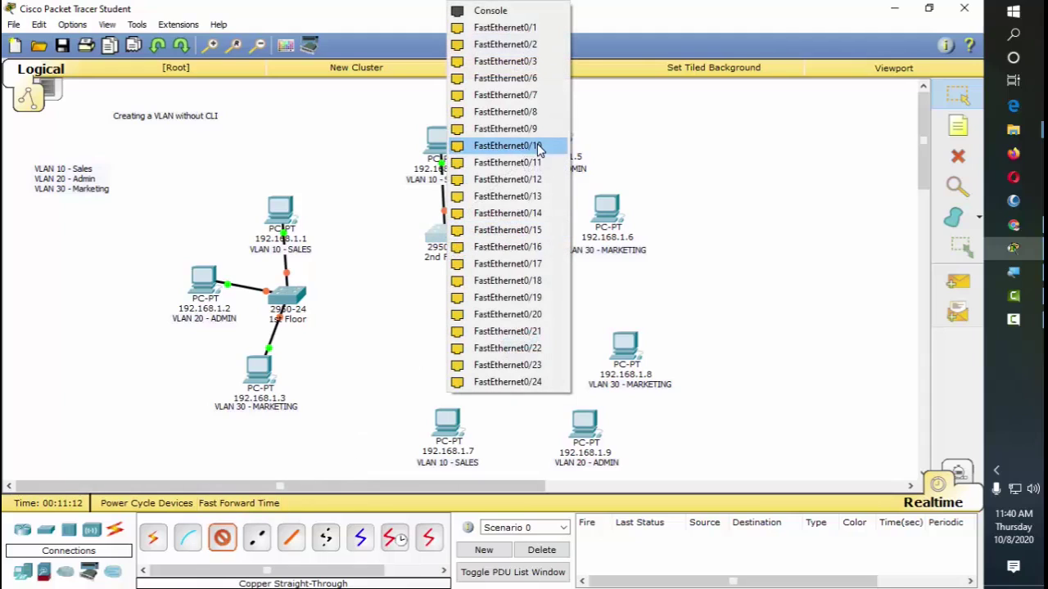
pyautogui.click(531, 78)
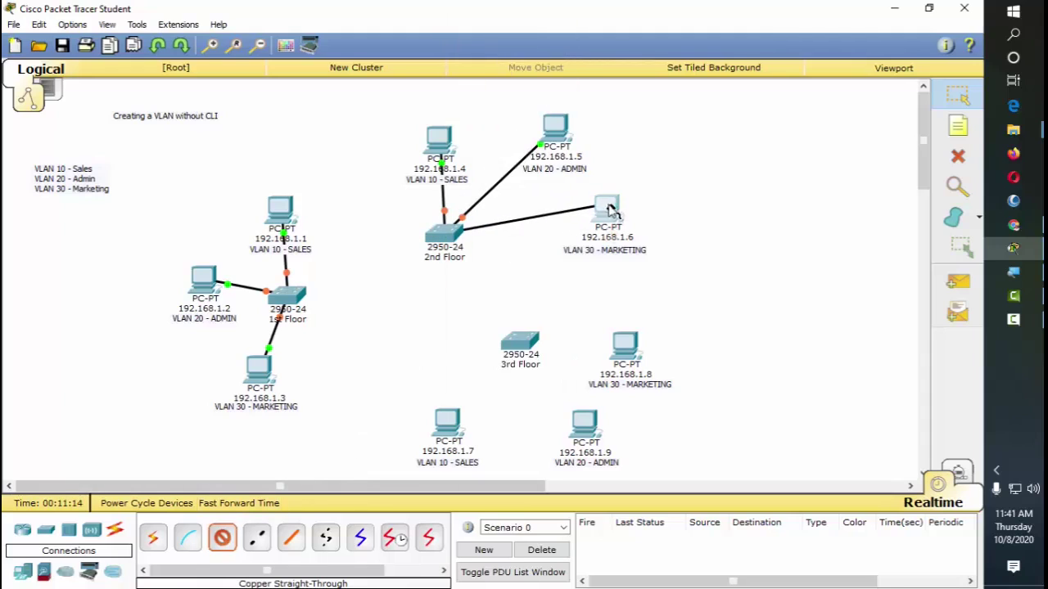
pyautogui.click(608, 209)
pyautogui.click(639, 232)
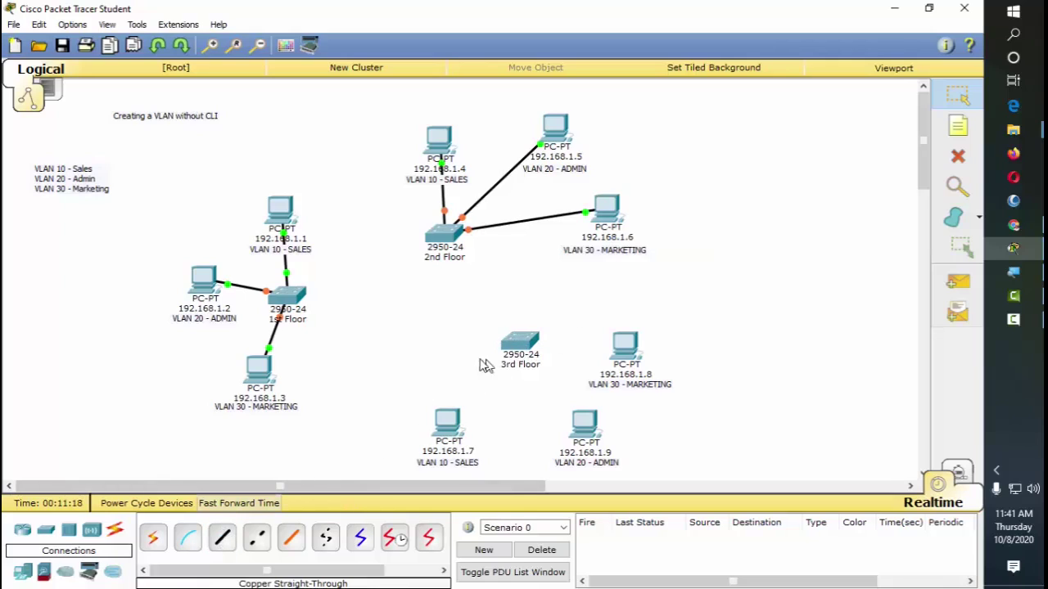
# Step: Connect FastEthernet0/8 on the 3rd Floor switch to FastEthernet0 on PC 192.168.1.8 with a Copper Straight-Through cable
pyautogui.click(221, 538)
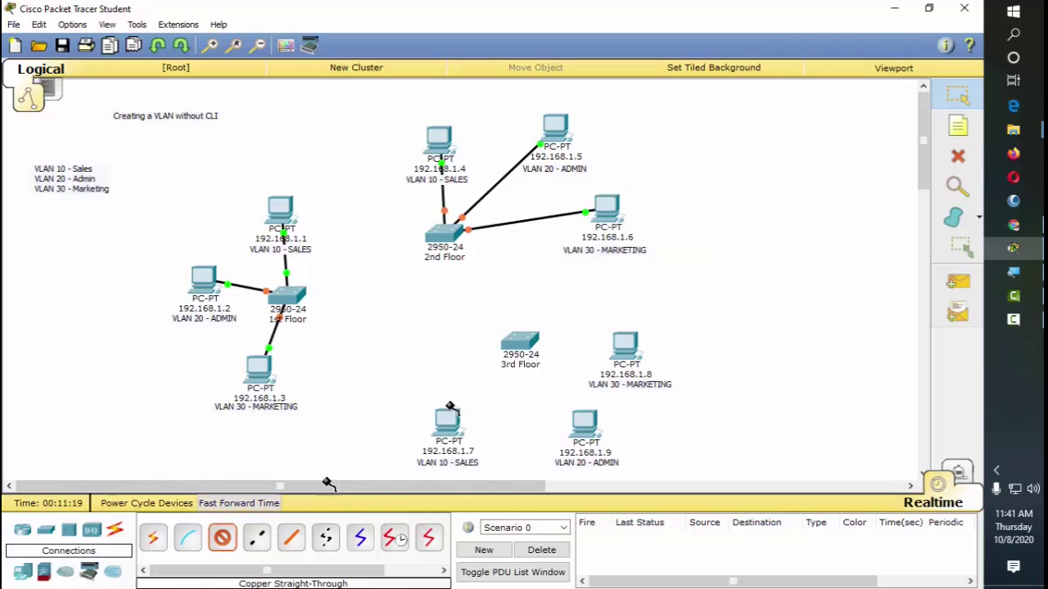
pyautogui.click(525, 345)
pyautogui.click(600, 129)
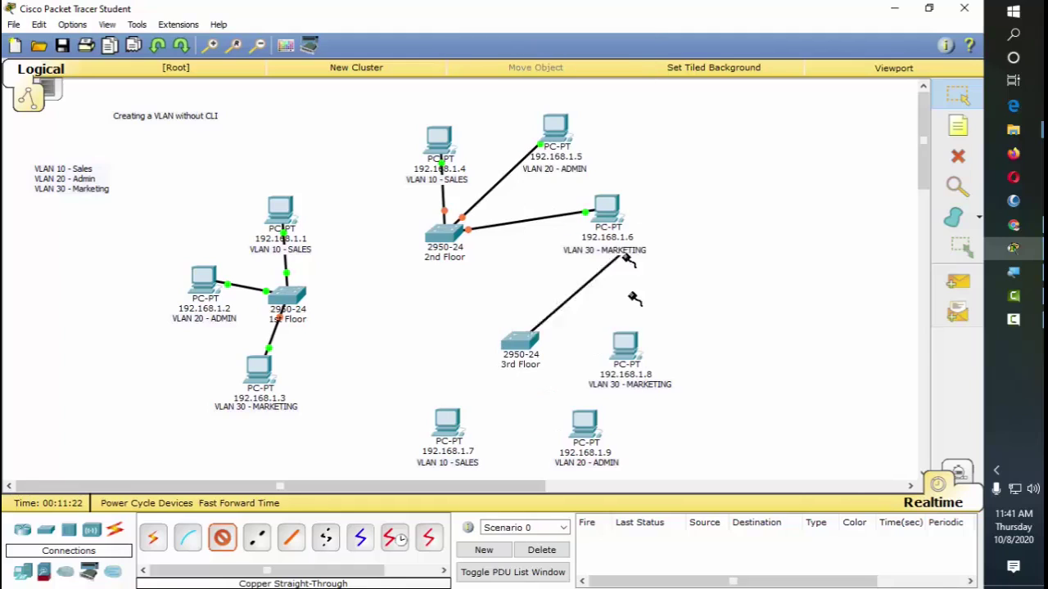
pyautogui.click(626, 348)
pyautogui.click(659, 366)
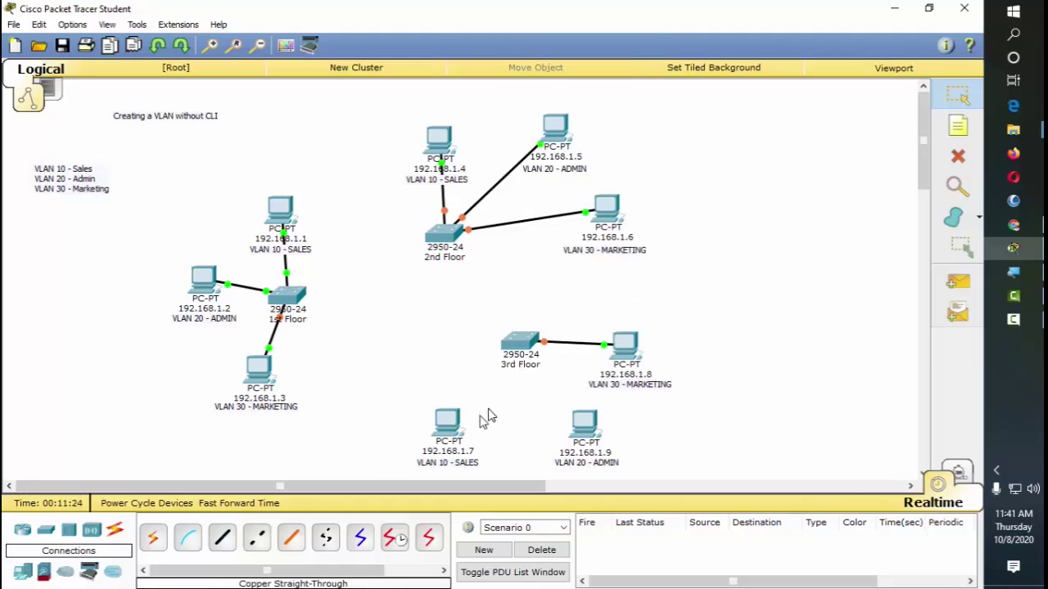
# Step: Connect FastEthernet0/9 on the 3rd Floor switch to FastEthernet0 on PC 192.168.1.9 with a Copper Straight-Through cable
pyautogui.click(222, 538)
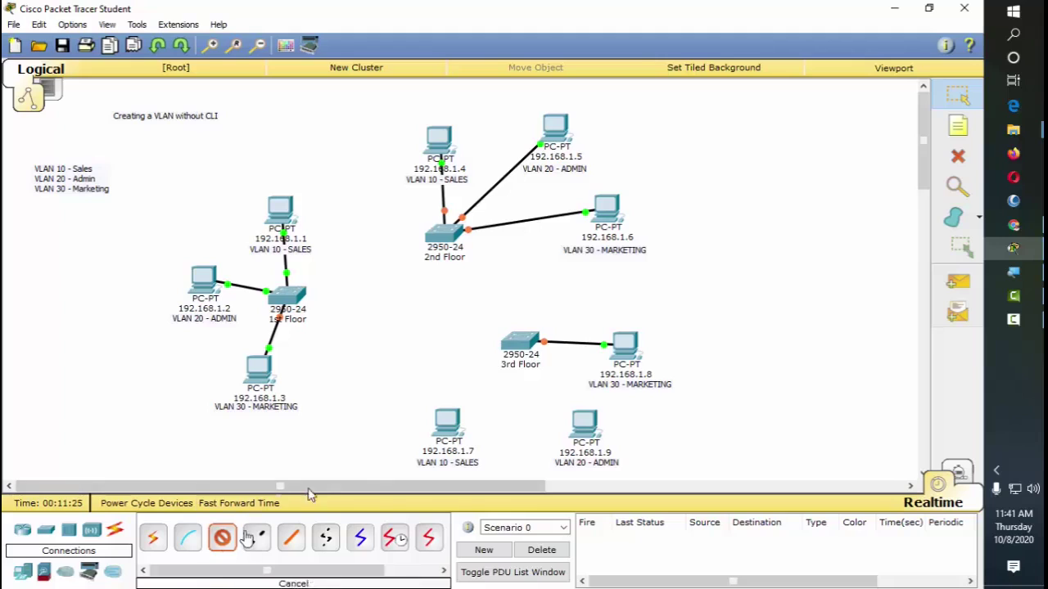
pyautogui.click(529, 350)
pyautogui.click(577, 160)
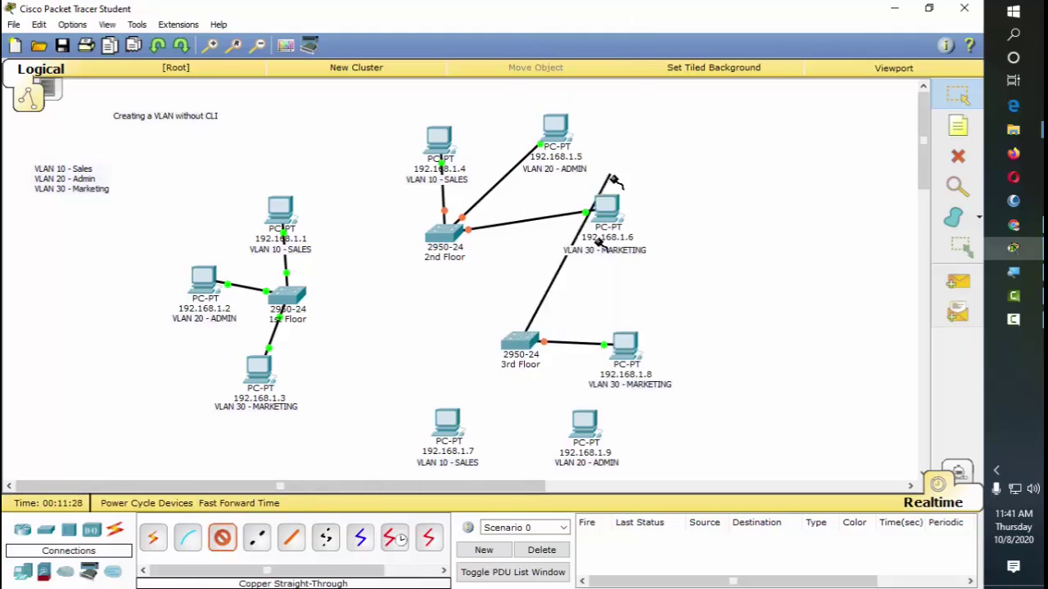
pyautogui.click(584, 429)
pyautogui.click(622, 453)
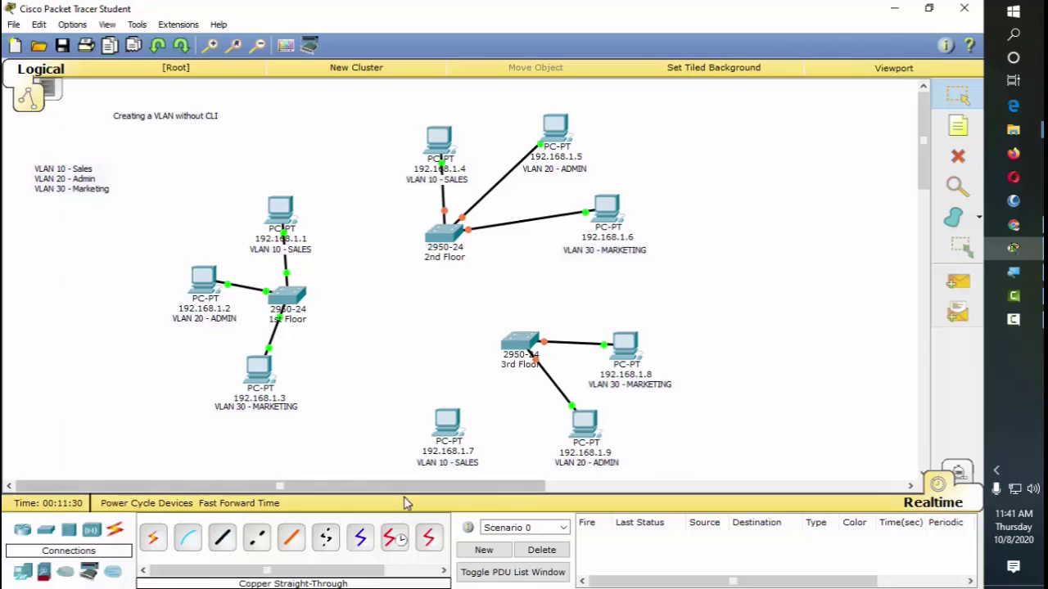
# Step: Connect PC 192.168.1.7 from FastEthernet0 to FastEthernet0/7 on the 3rd Floor switch with a Copper Straight-Through cable
pyautogui.click(224, 540)
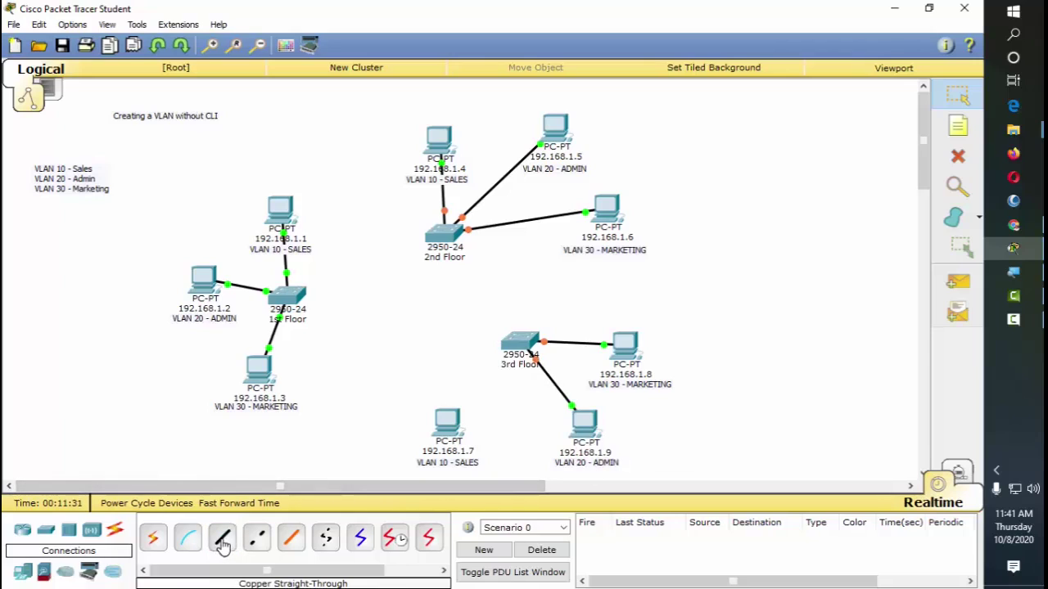
pyautogui.click(446, 434)
pyautogui.click(501, 456)
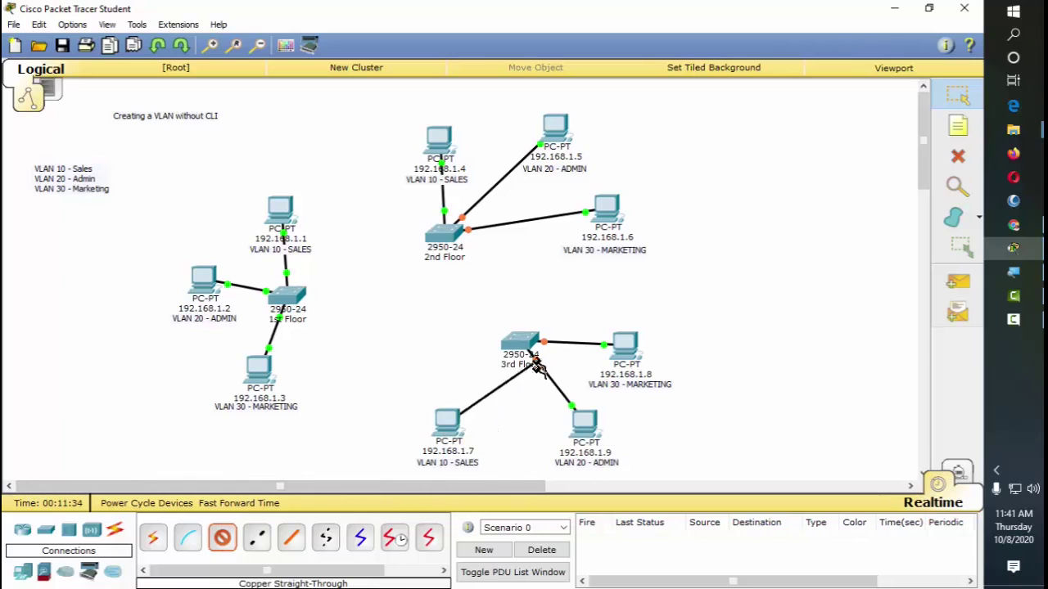
pyautogui.click(522, 340)
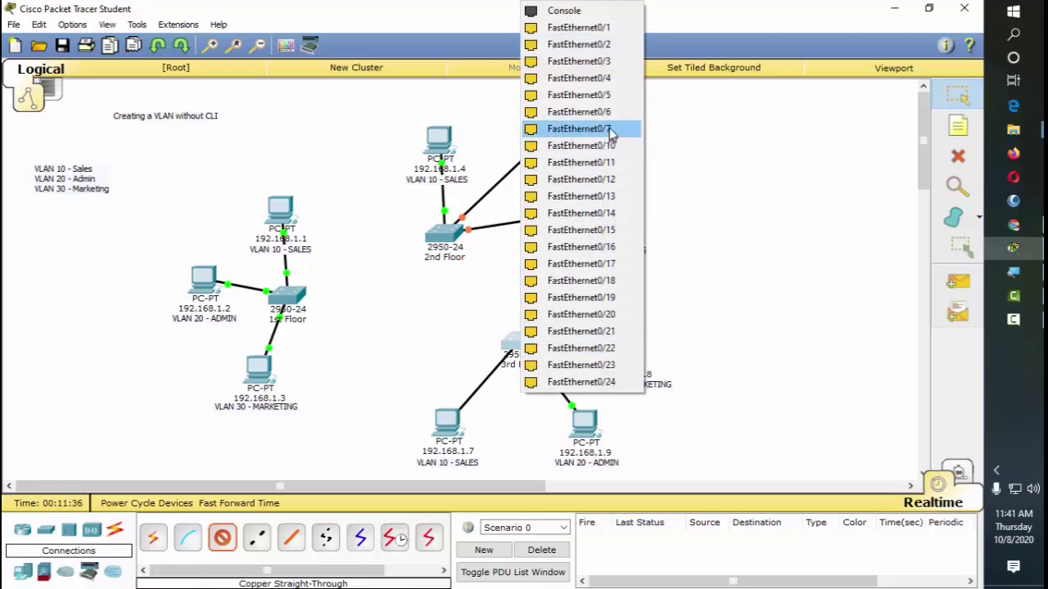
pyautogui.click(573, 129)
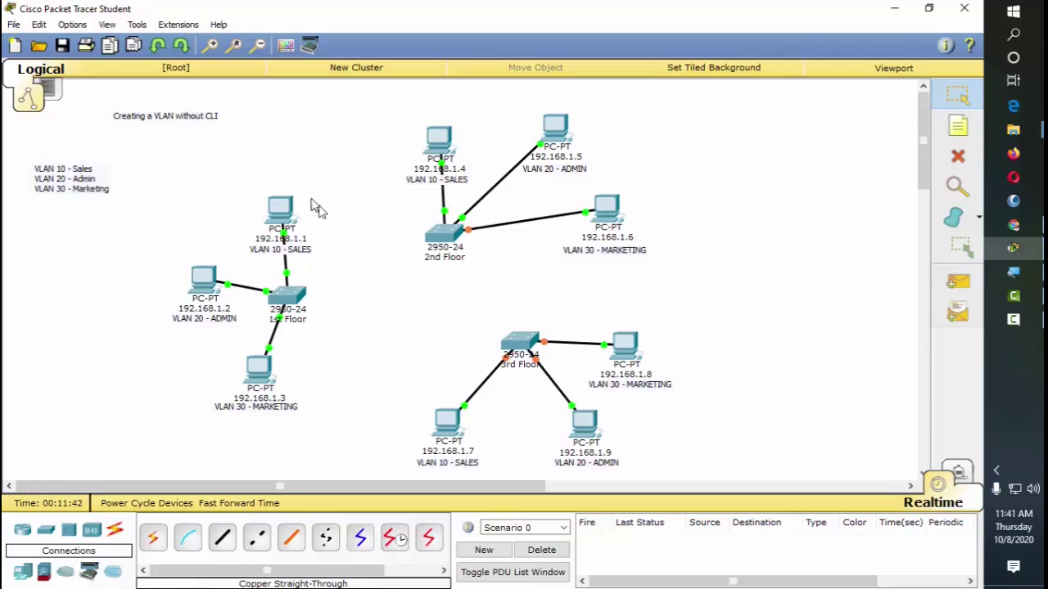
# Step: Save the network file as "VLAN SAMPLE" in the _discussions folder
pyautogui.click(62, 46)
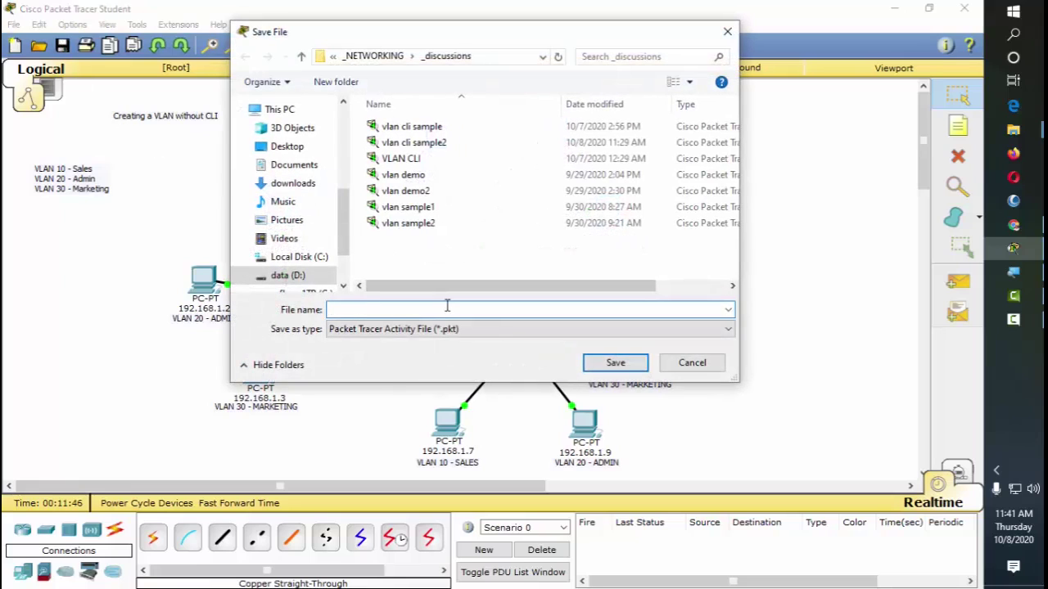
pyautogui.write('vla')
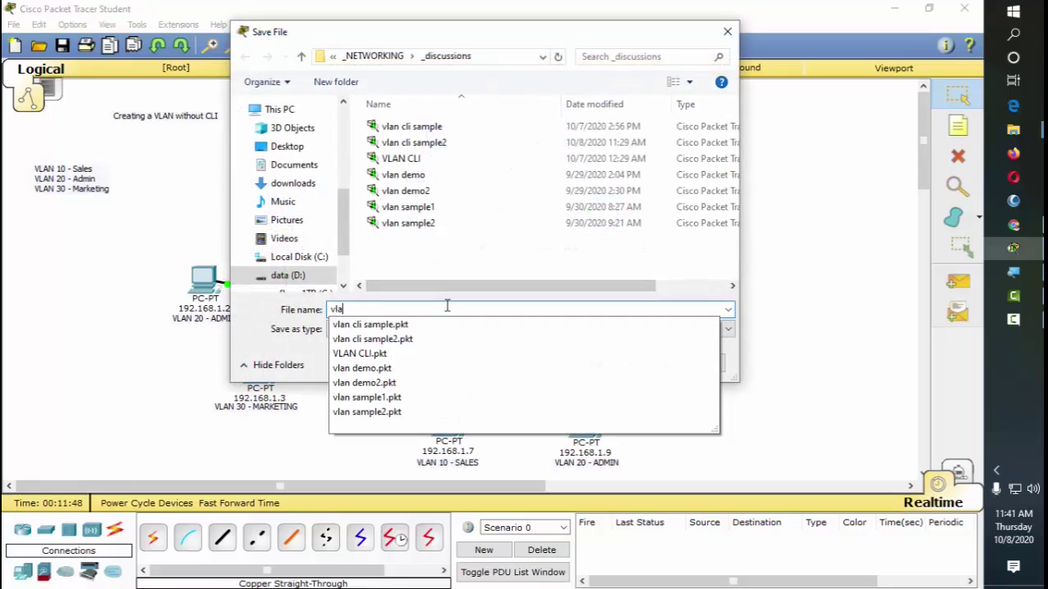
pyautogui.press('BackSpace')
pyautogui.press('BackSpace')
pyautogui.press('BackSpace')
pyautogui.write('VLAN SAMPLE')
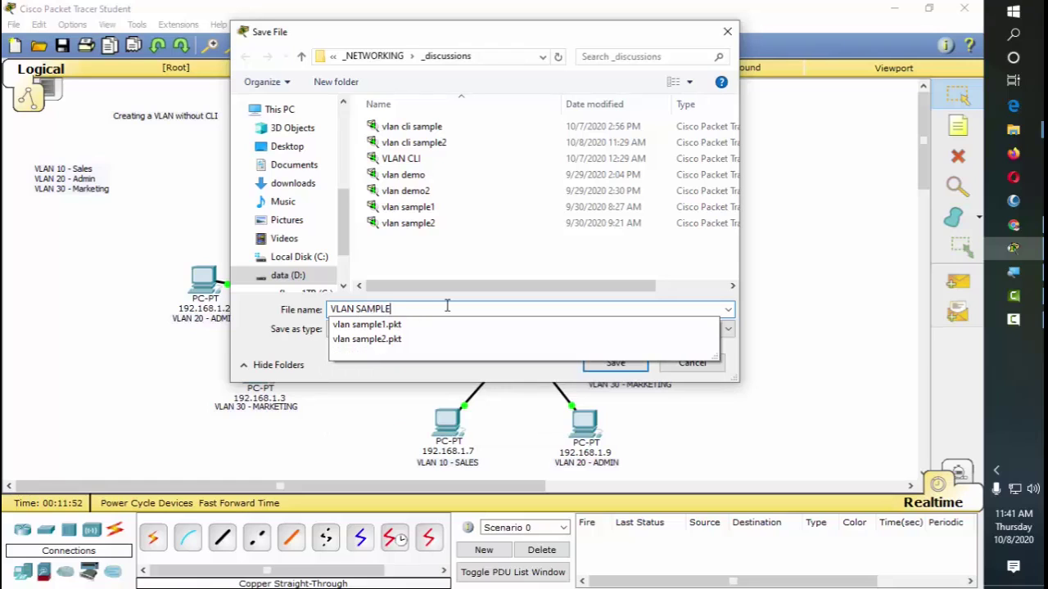
pyautogui.press('Return')
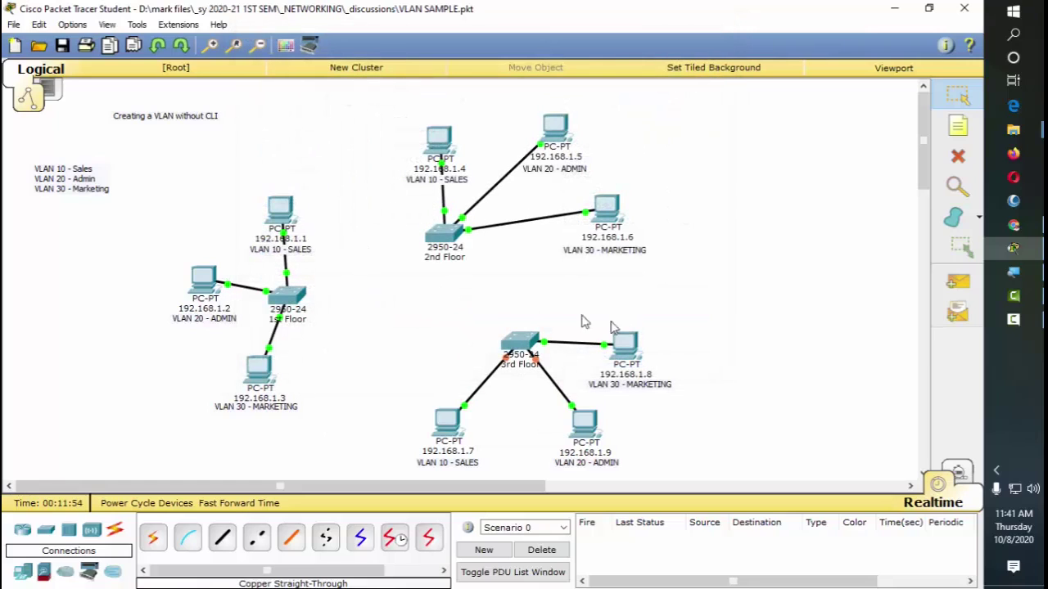
# Step: Give the VLAN 10 - SALES PC on the 1st Floor the static IP address 192.168.1.1 with subnet mask 255.255.255.0
pyautogui.click(288, 212)
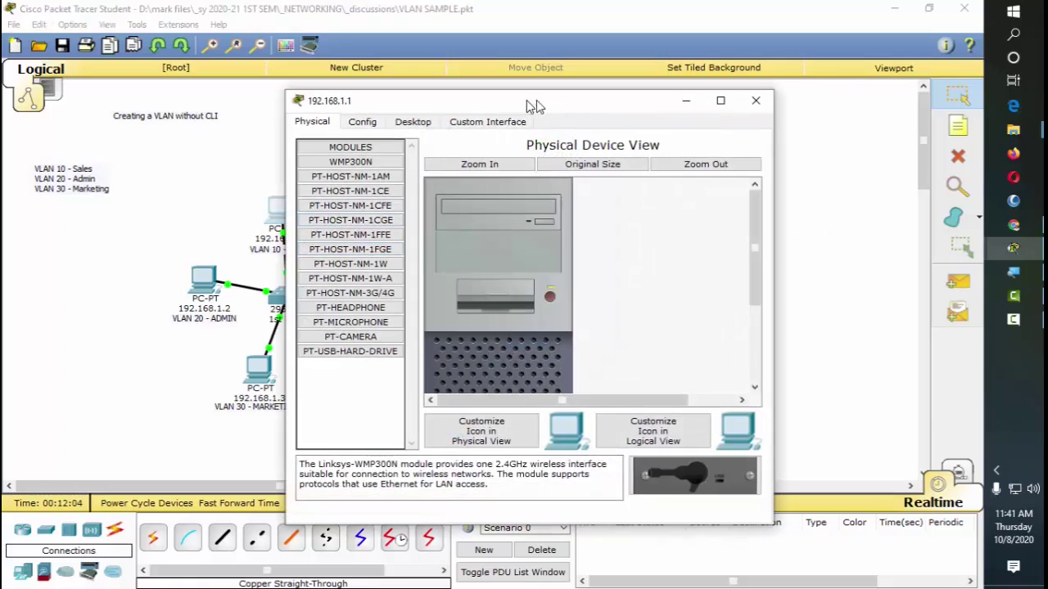
pyautogui.moveTo(532, 103); pyautogui.dragTo(638, 97)
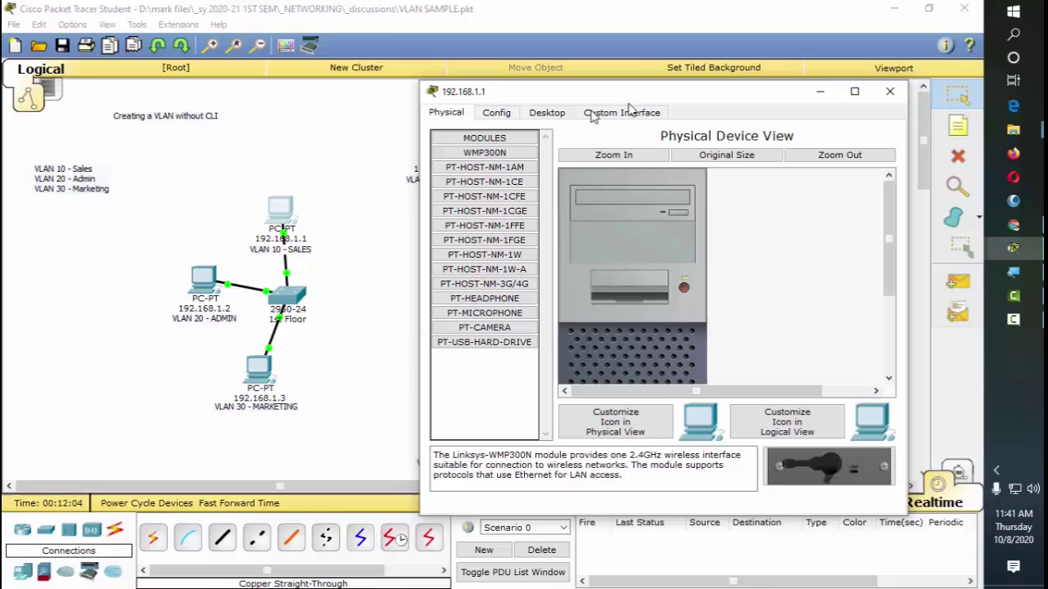
pyautogui.click(547, 113)
pyautogui.click(490, 172)
pyautogui.click(612, 201)
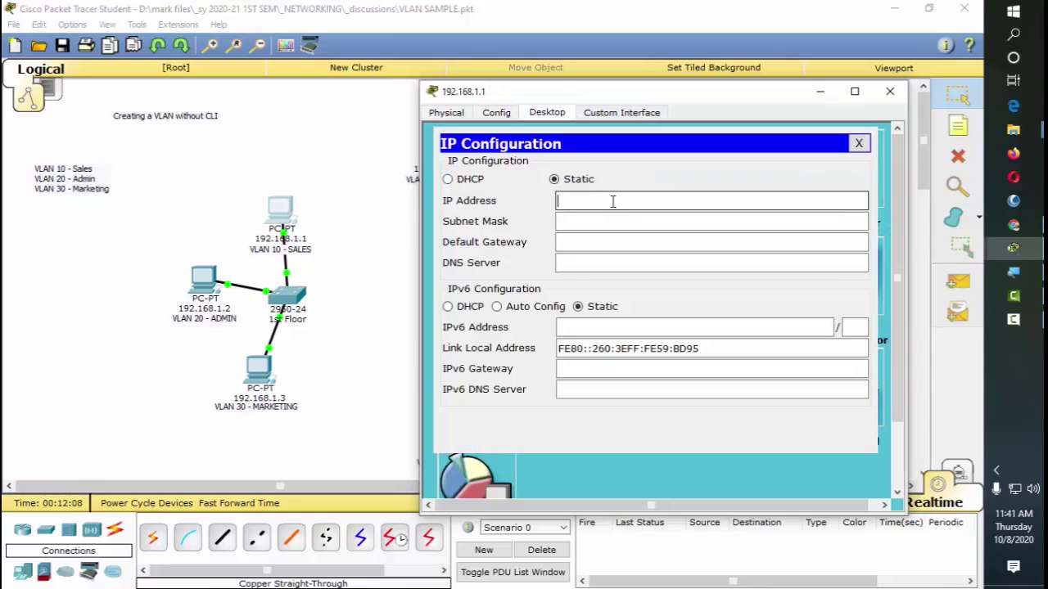
pyautogui.write('VLAN 10 - Sales')
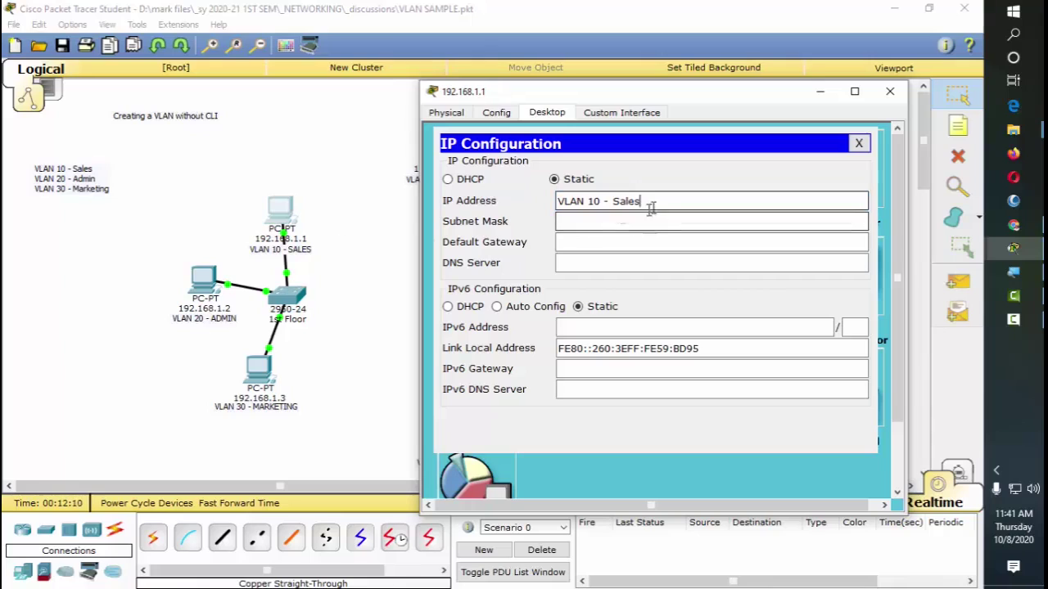
pyautogui.moveTo(646, 203); pyautogui.dragTo(417, 207)
pyautogui.write('192.168.1.1')
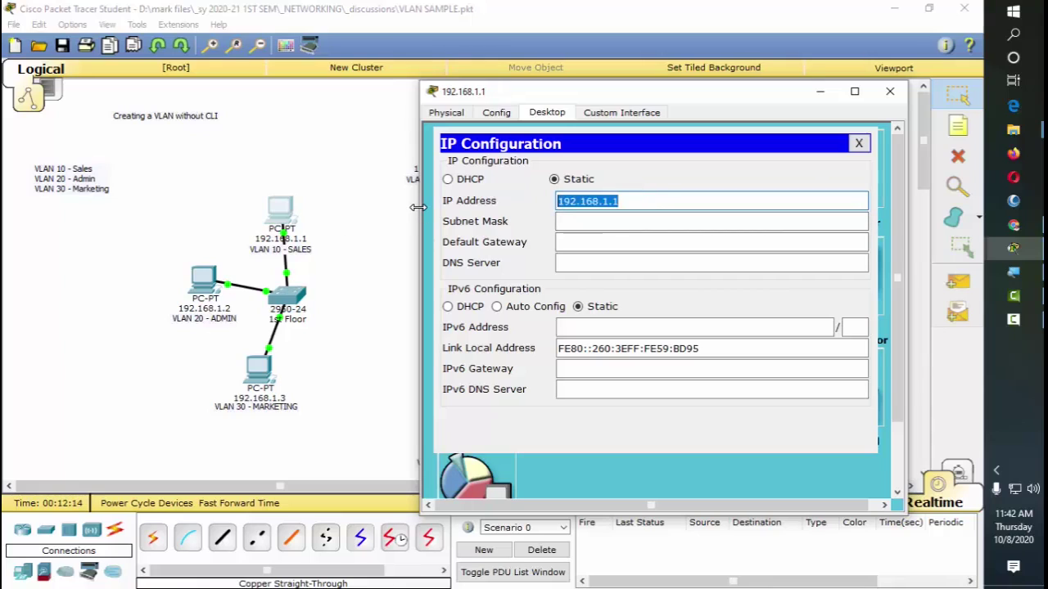
pyautogui.press('Tab')
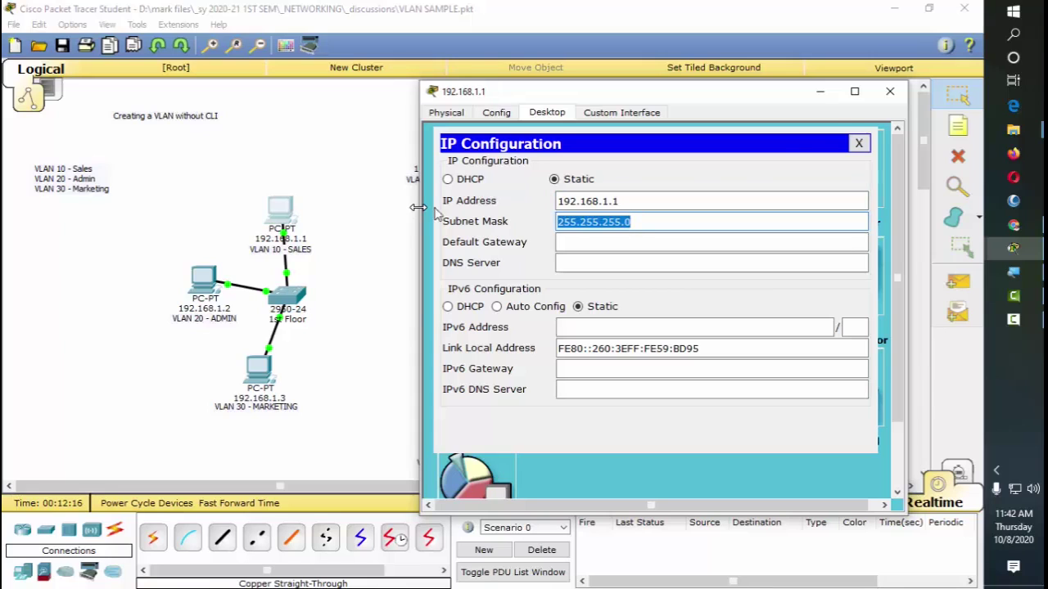
pyautogui.click(890, 95)
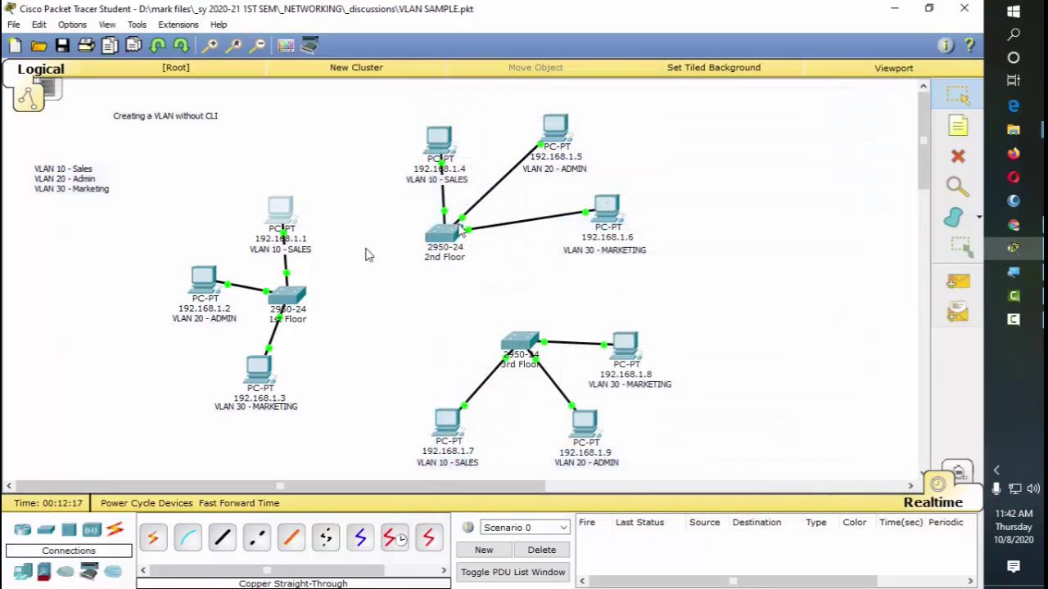
# Step: Give the VLAN 20 - ADMIN PC on the 1st Floor the static IP address 192.168.1.2 with the default subnet mask
pyautogui.click(209, 276)
pyautogui.click(412, 122)
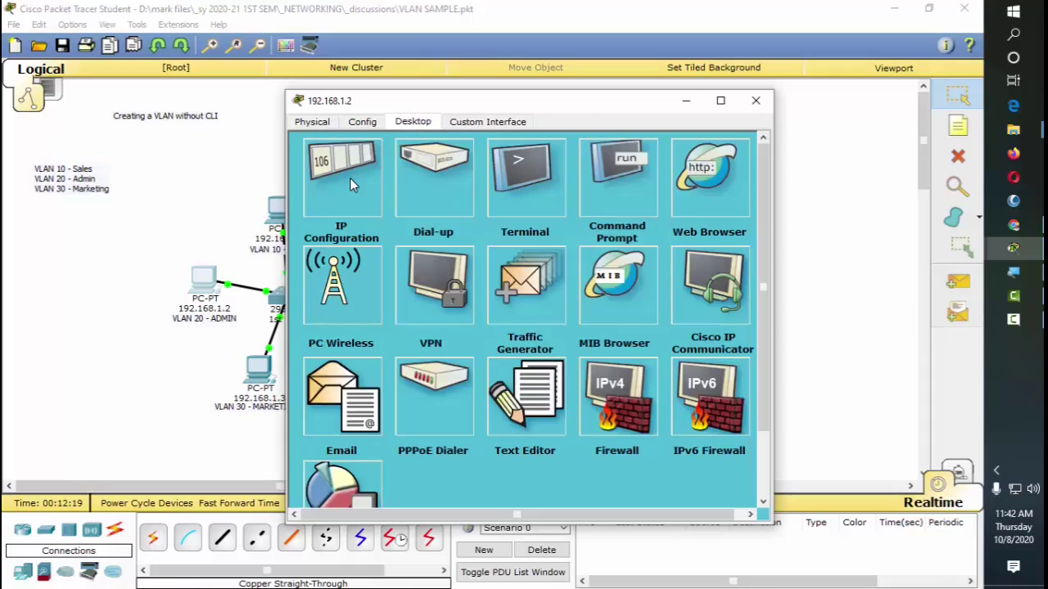
pyautogui.click(350, 177)
pyautogui.click(448, 212)
pyautogui.write('192.168.1.1')
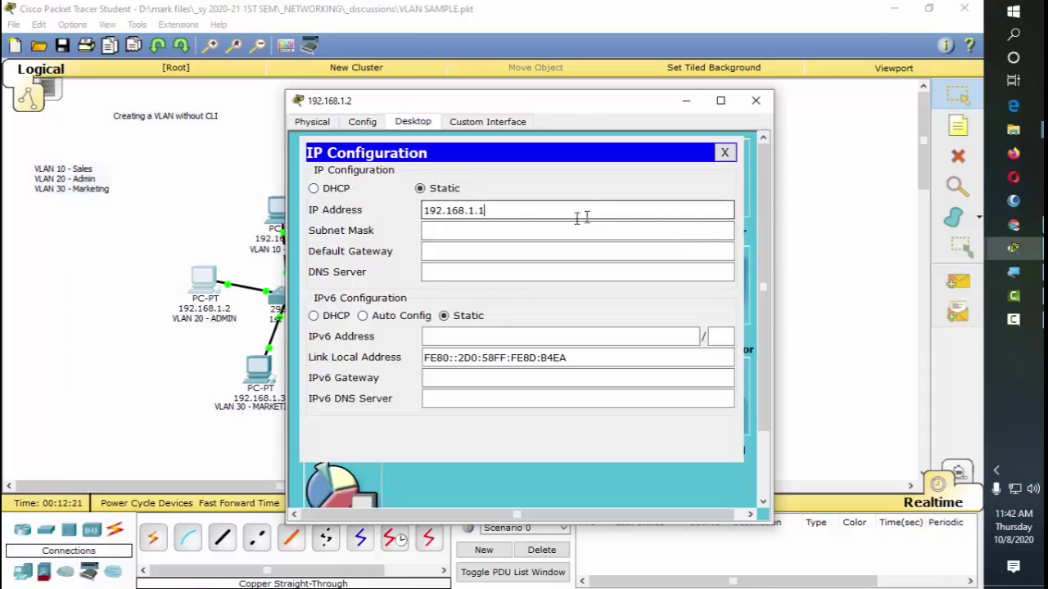
pyautogui.click(573, 230)
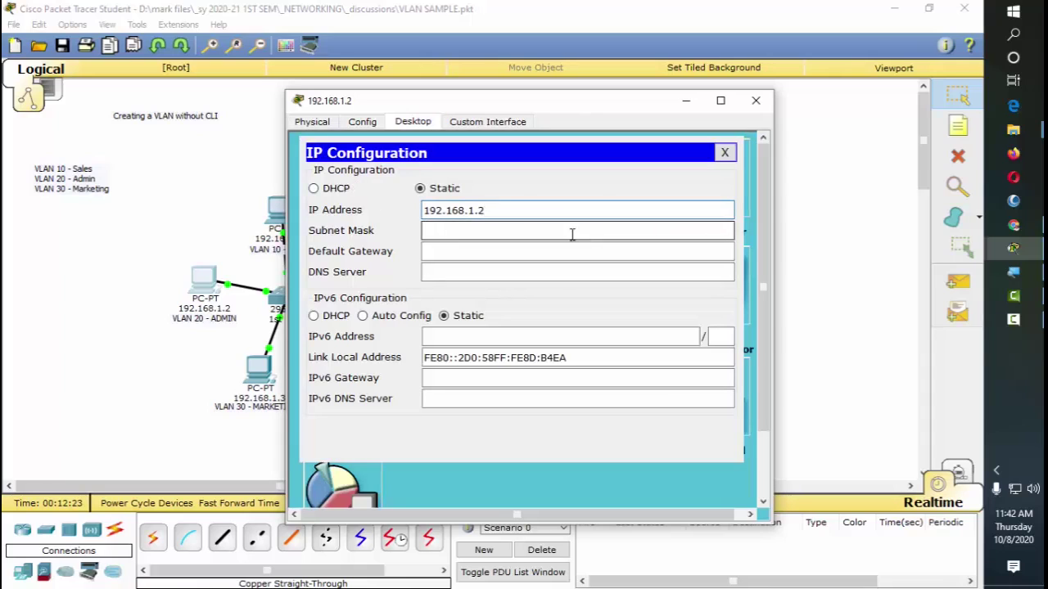
pyautogui.click(756, 100)
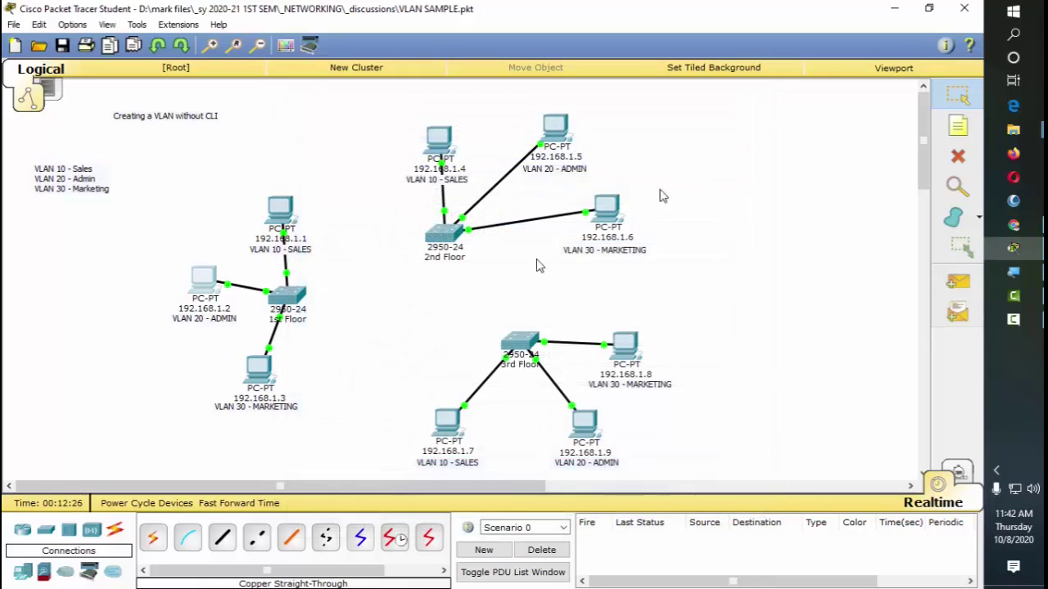
# Step: Give the VLAN 30 - MARKETING PC on the 1st Floor the static IP address 192.168.1.3 with subnet mask 255.255.255.0
pyautogui.click(259, 370)
pyautogui.click(413, 122)
pyautogui.click(352, 187)
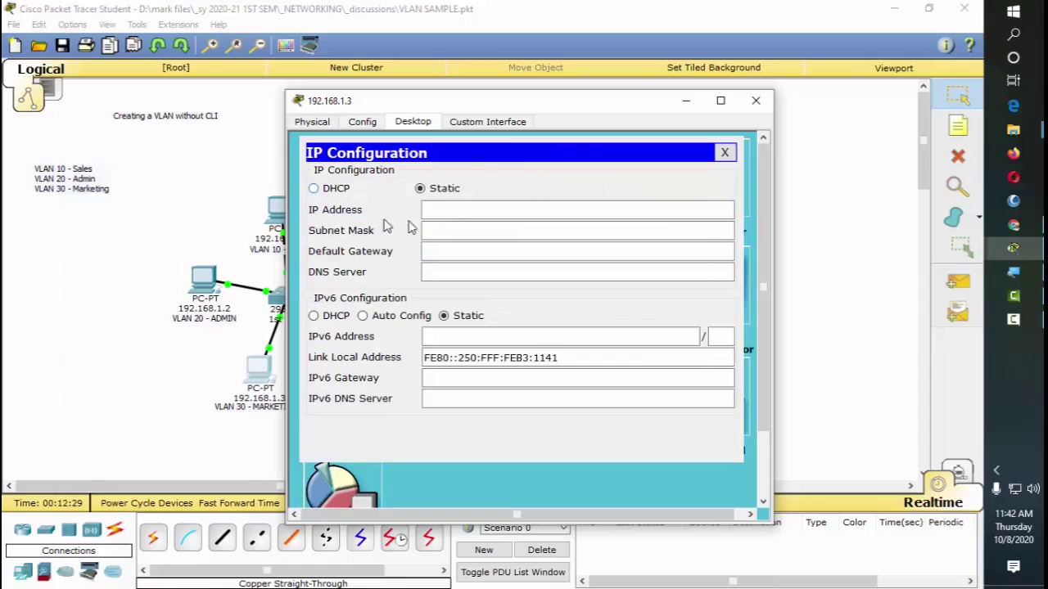
pyautogui.moveTo(502, 101); pyautogui.dragTo(649, 96)
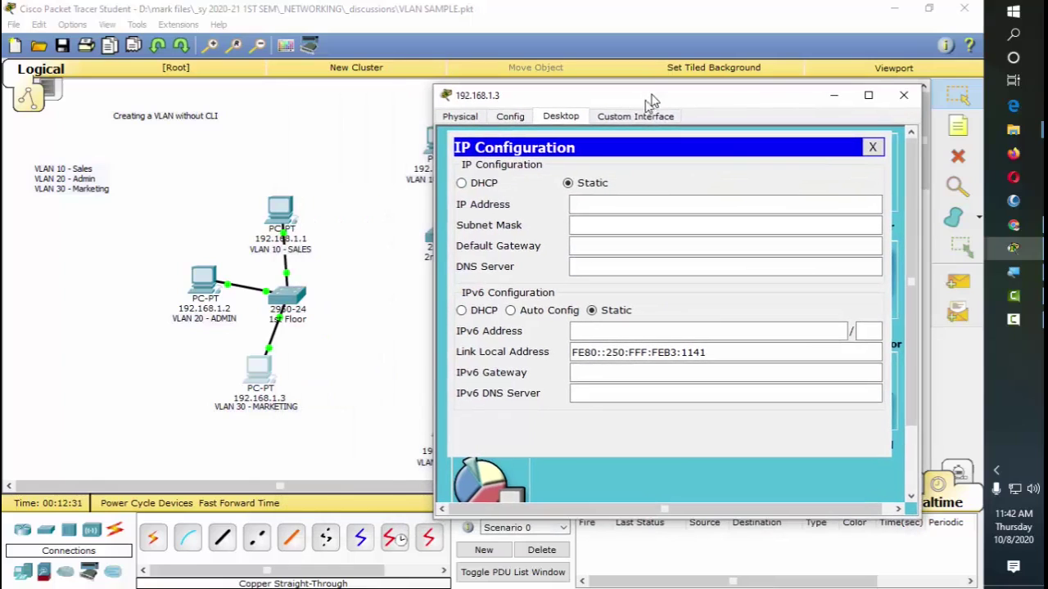
pyautogui.click(608, 204)
pyautogui.write('192.168.1.1')
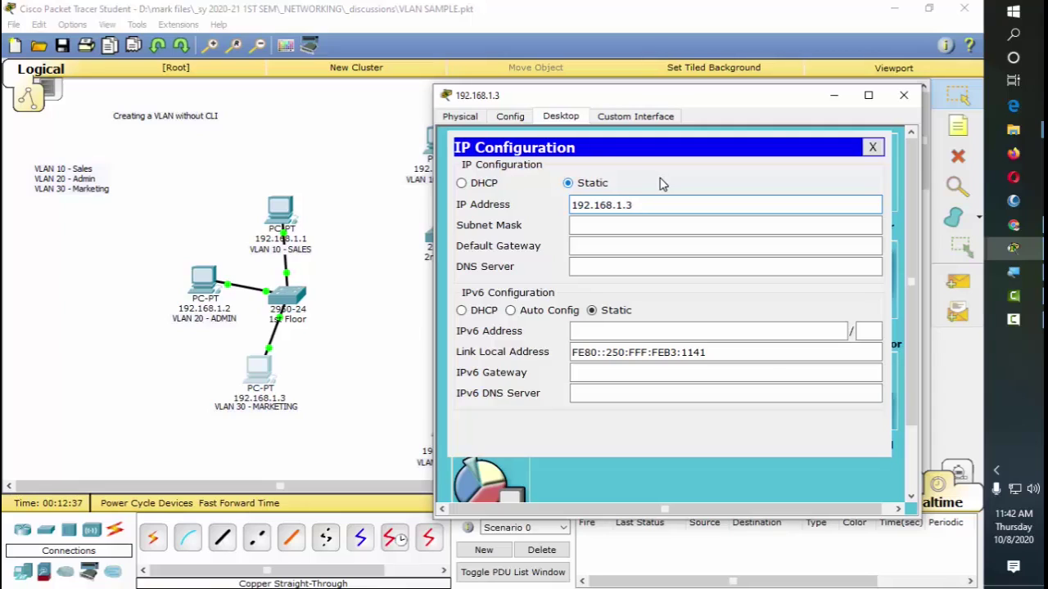
pyautogui.click(674, 227)
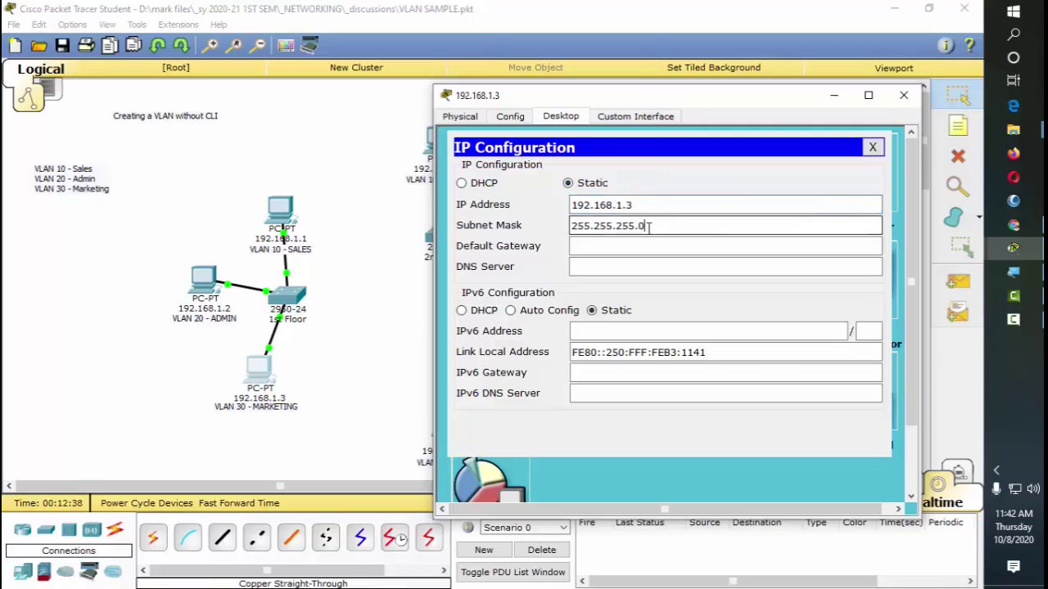
pyautogui.click(902, 96)
pyautogui.click(447, 237)
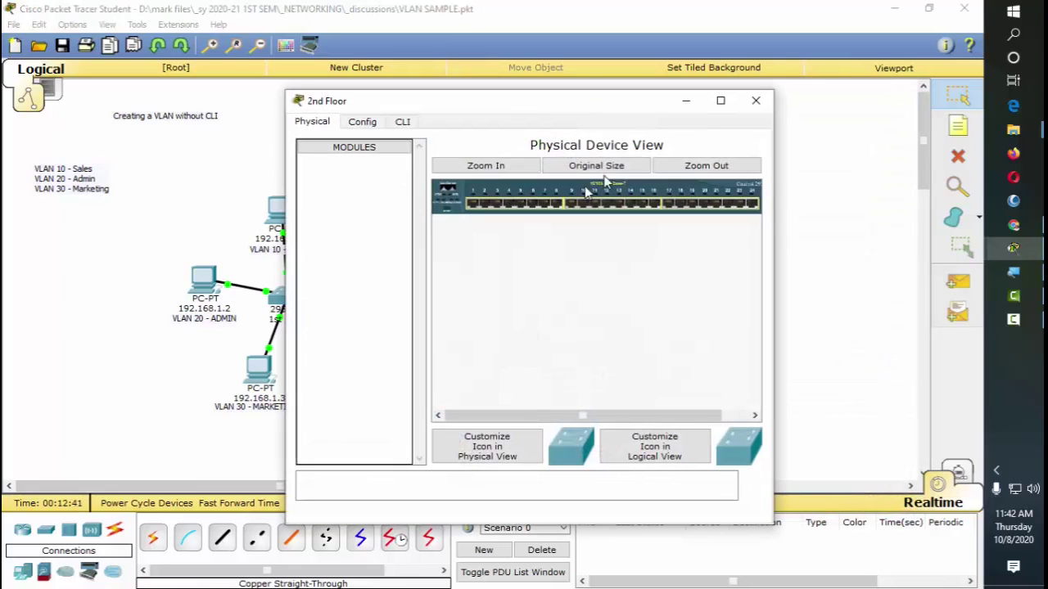
pyautogui.click(365, 124)
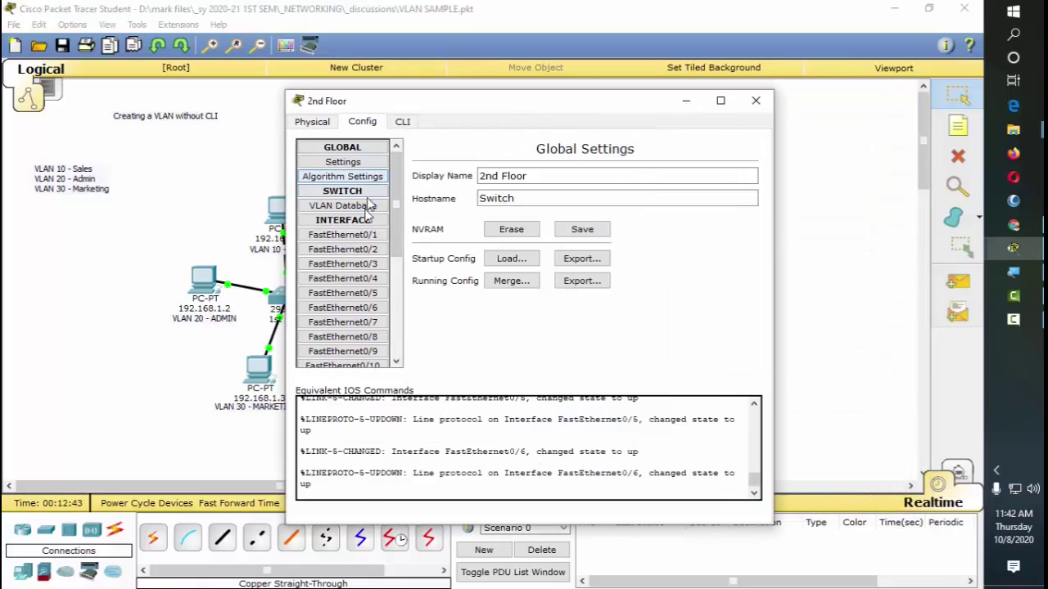
pyautogui.click(316, 123)
pyautogui.moveTo(554, 92); pyautogui.dragTo(522, 220)
pyautogui.click(755, 167)
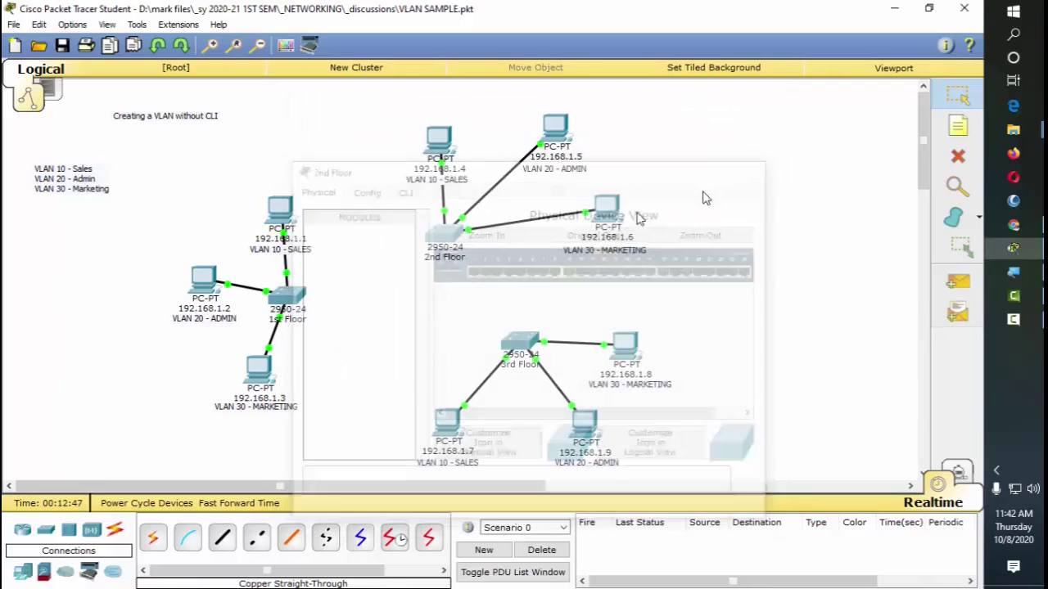
# Step: Give the VLAN 10 - SALES PC on the 2nd Floor the static IP address 192.168.1.4 with the default subnet mask
pyautogui.click(442, 148)
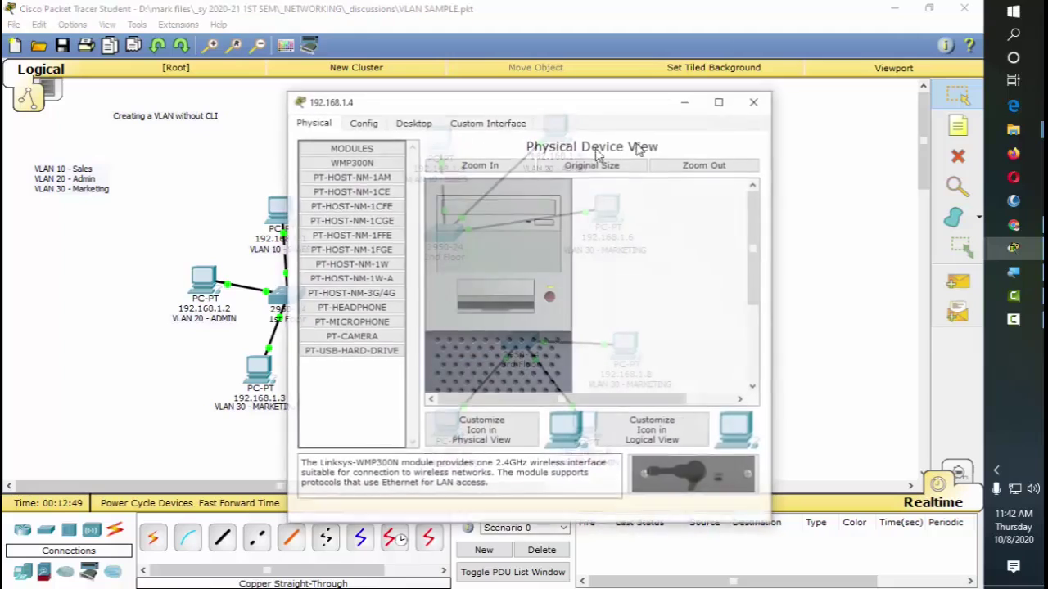
pyautogui.moveTo(626, 102); pyautogui.dragTo(911, 123)
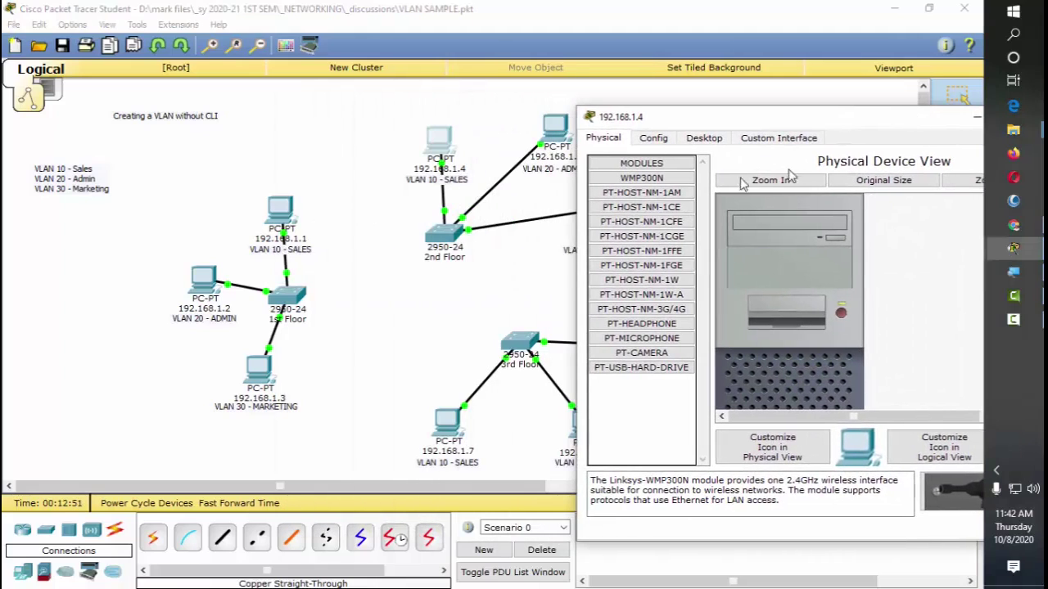
pyautogui.click(701, 138)
pyautogui.click(629, 196)
pyautogui.click(733, 228)
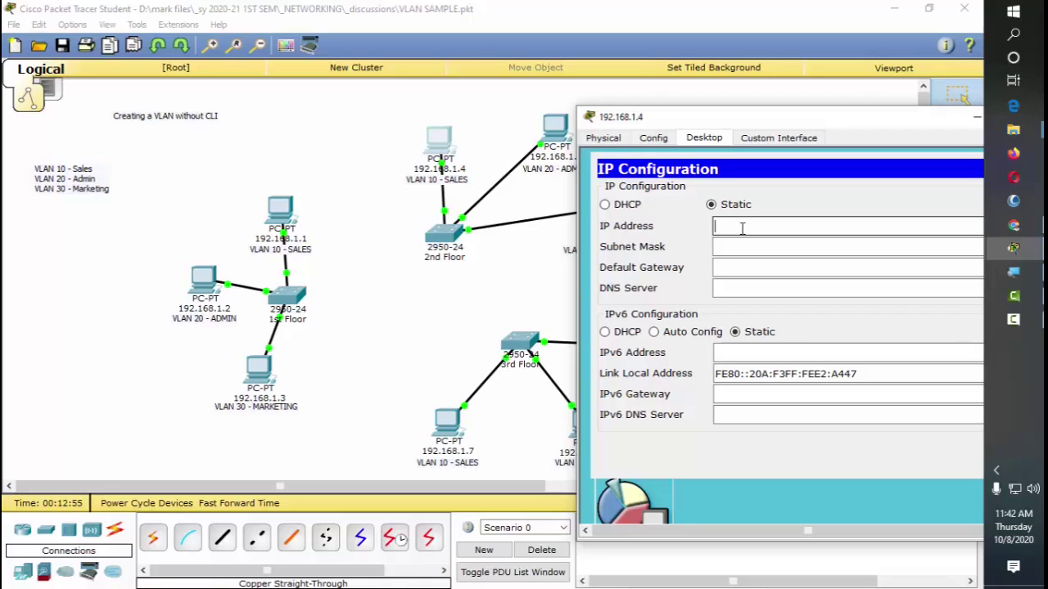
pyautogui.write('192.168.1.1')
pyautogui.click(720, 247)
# Step: Give the VLAN 20 - ADMIN PC on the 2nd Floor the static IP address 192.168.1.5 with the default subnet mask
pyautogui.click(556, 131)
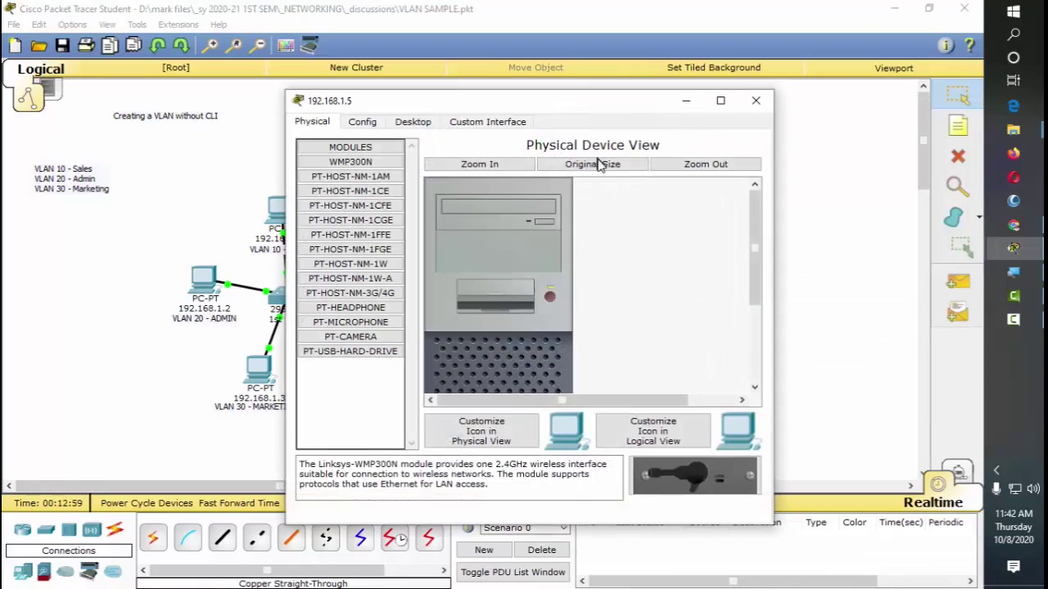
pyautogui.click(413, 121)
pyautogui.click(405, 187)
pyautogui.click(478, 210)
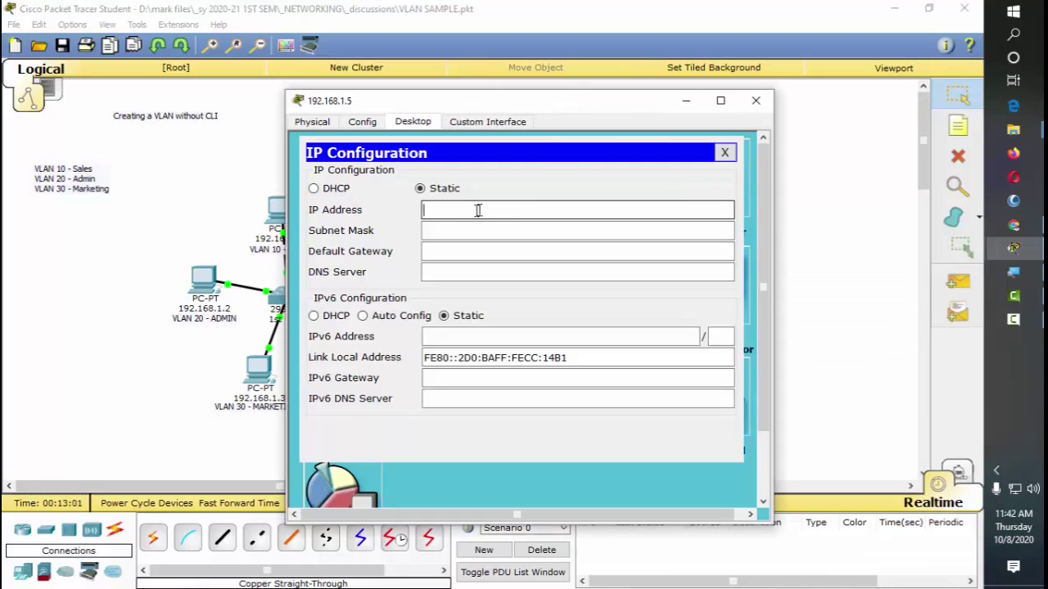
pyautogui.write('192.168.1.1')
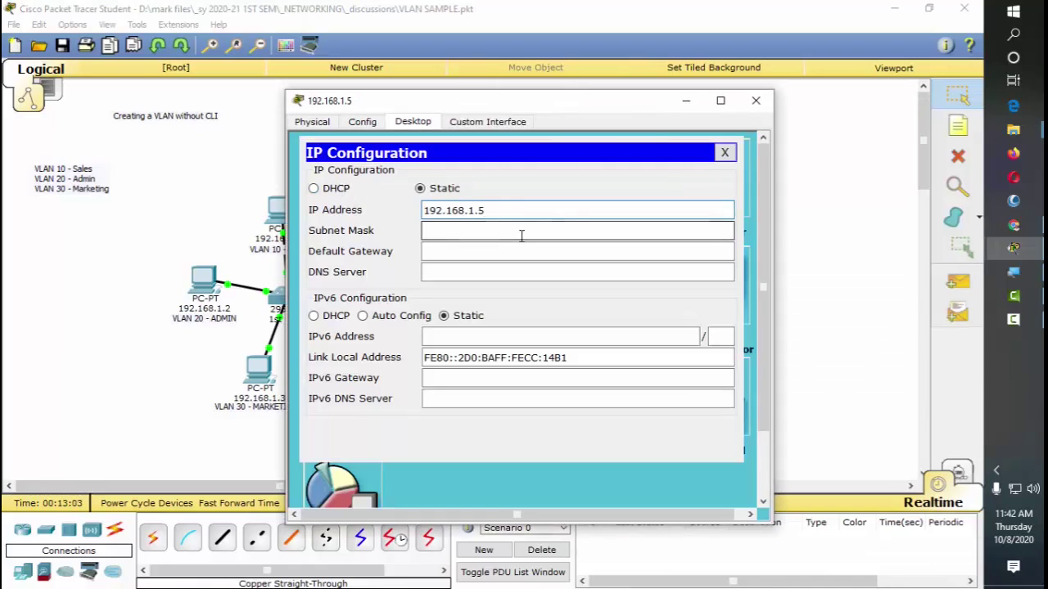
pyautogui.click(519, 233)
pyautogui.click(756, 100)
# Step: Give the VLAN 30 - MARKETING PC on the 2nd Floor the static IP address 192.168.1.6 with the default subnet mask
pyautogui.click(610, 215)
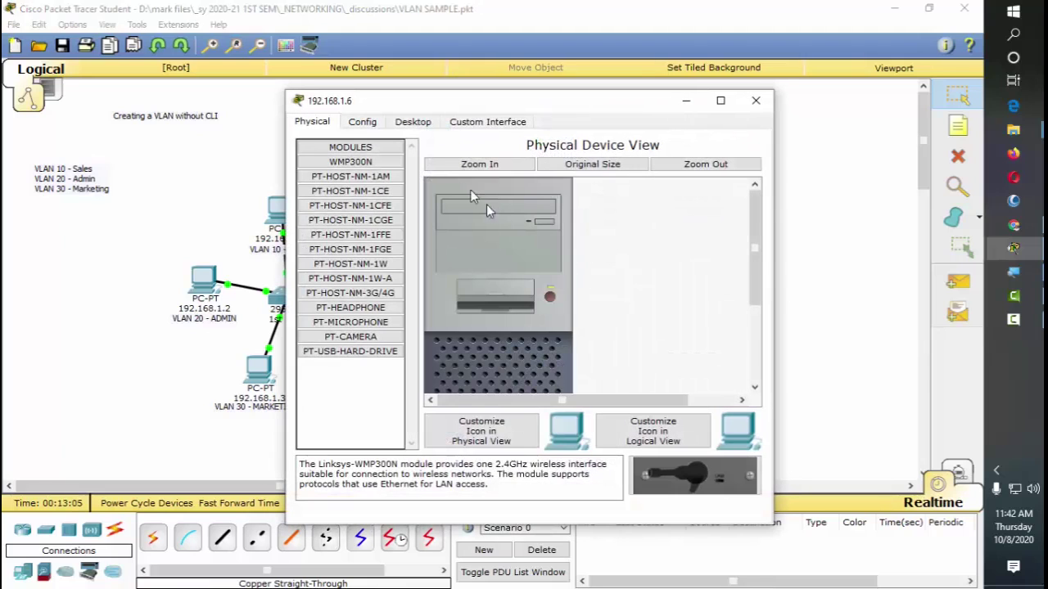
pyautogui.click(413, 121)
pyautogui.click(344, 180)
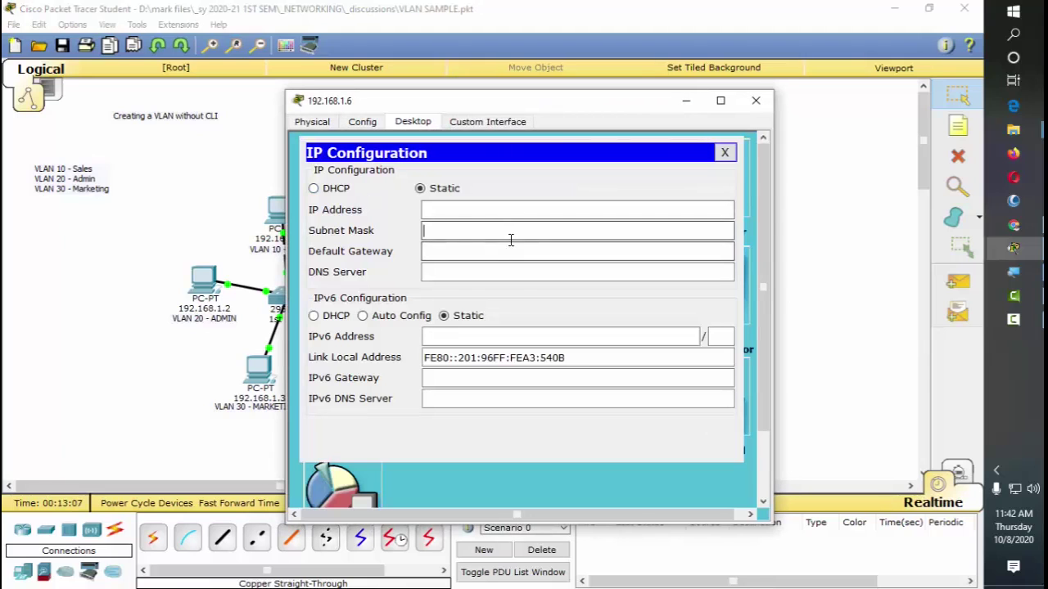
pyautogui.click(508, 210)
pyautogui.write('192.168.1.1')
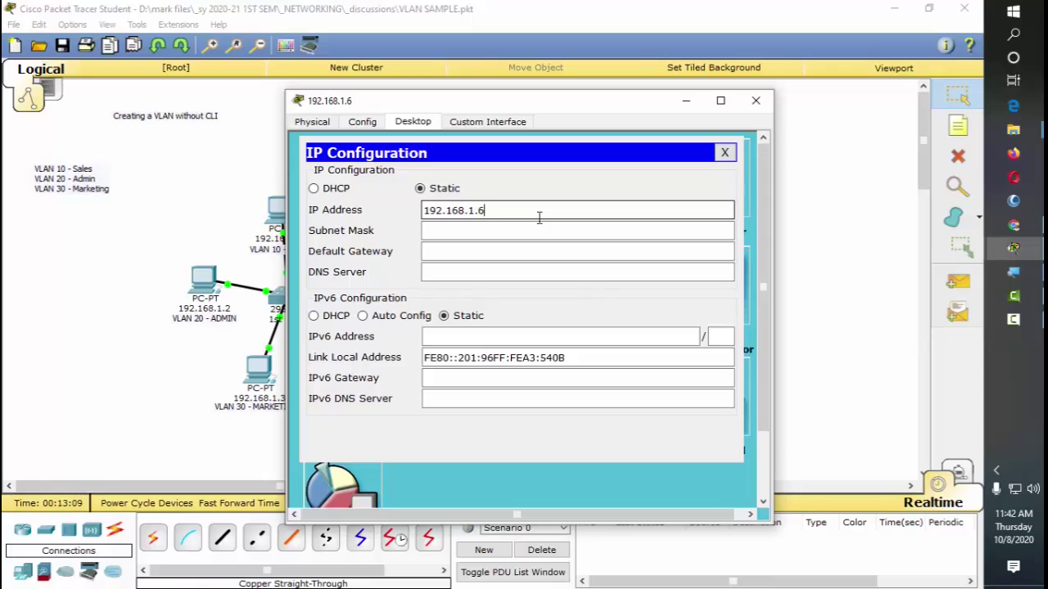
pyautogui.click(552, 232)
pyautogui.click(756, 100)
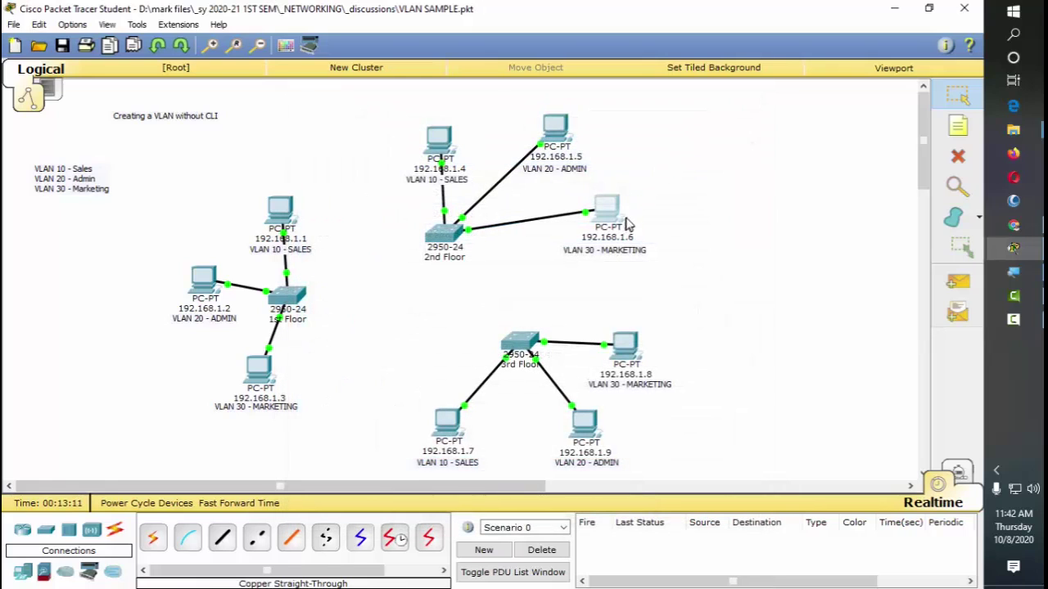
# Step: Give the VLAN 30 - MARKETING PC on the 3rd Floor the static IP address 192.168.1.8 with the default subnet mask
pyautogui.click(627, 354)
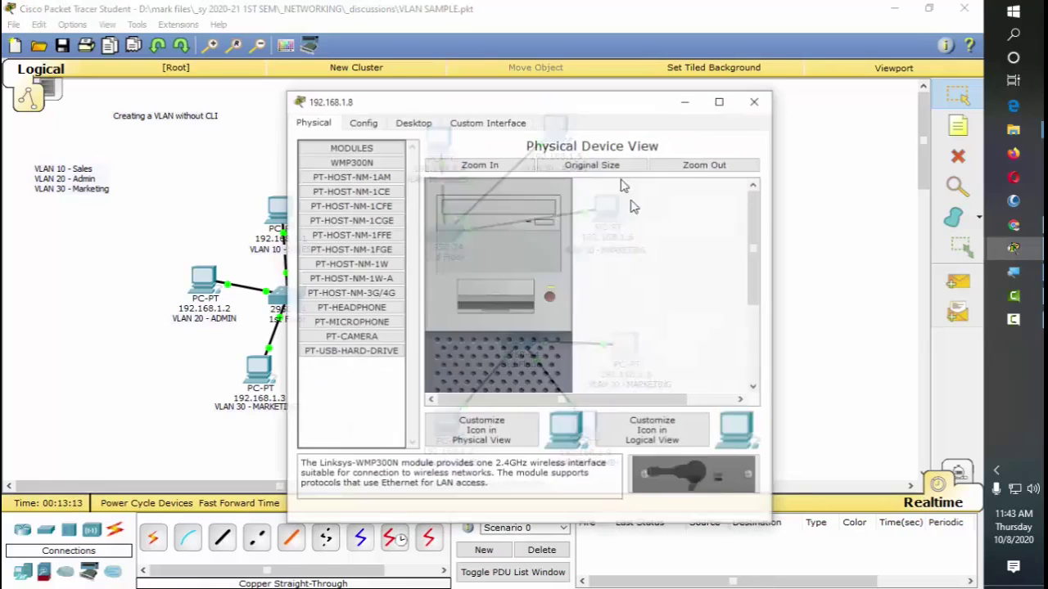
pyautogui.click(412, 122)
pyautogui.click(360, 179)
pyautogui.click(498, 211)
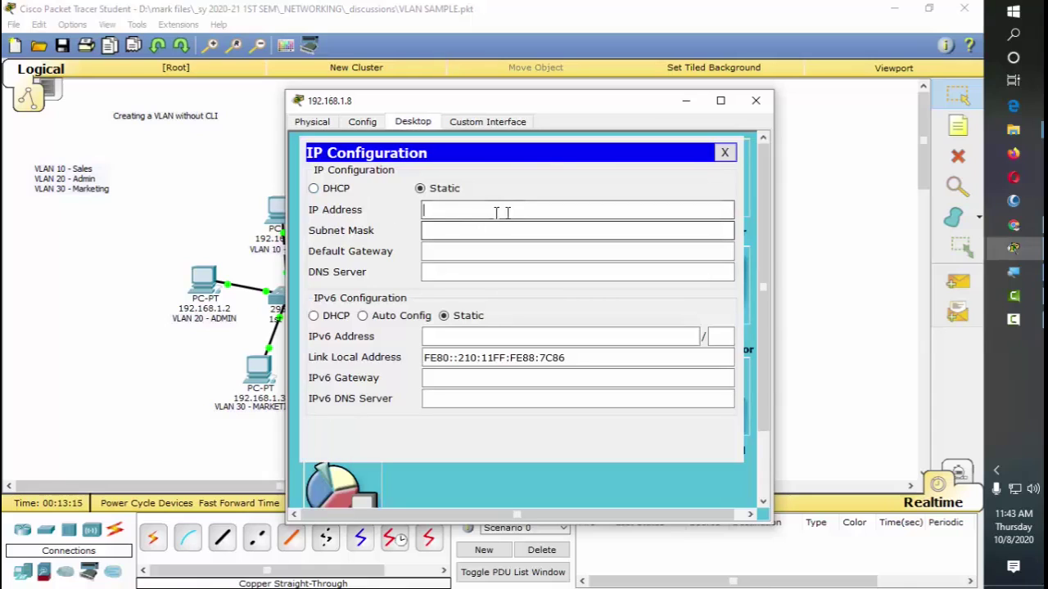
pyautogui.write('192.168.1.1')
pyautogui.click(532, 233)
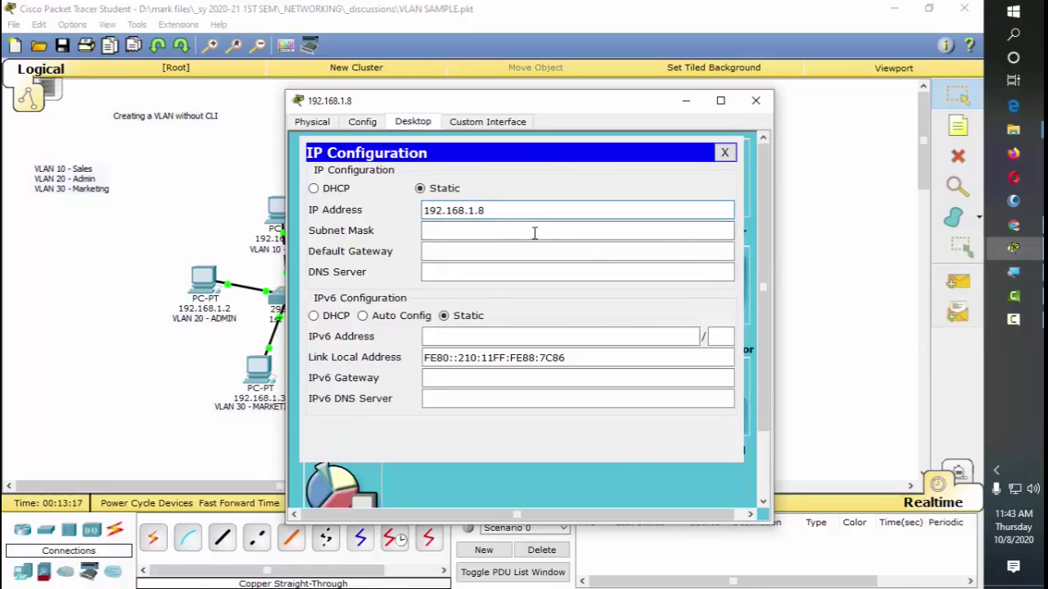
pyautogui.click(756, 100)
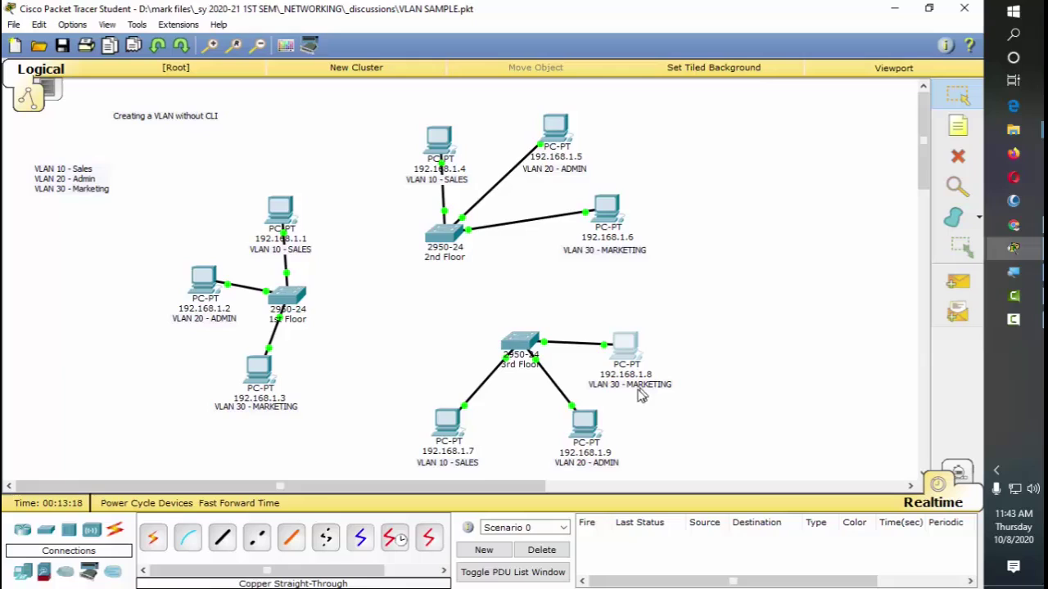
# Step: Give the VLAN 20 - ADMIN PC on the 3rd Floor the static IP address 192.168.1.9 with the default subnet mask
pyautogui.click(584, 423)
pyautogui.click(412, 121)
pyautogui.click(341, 184)
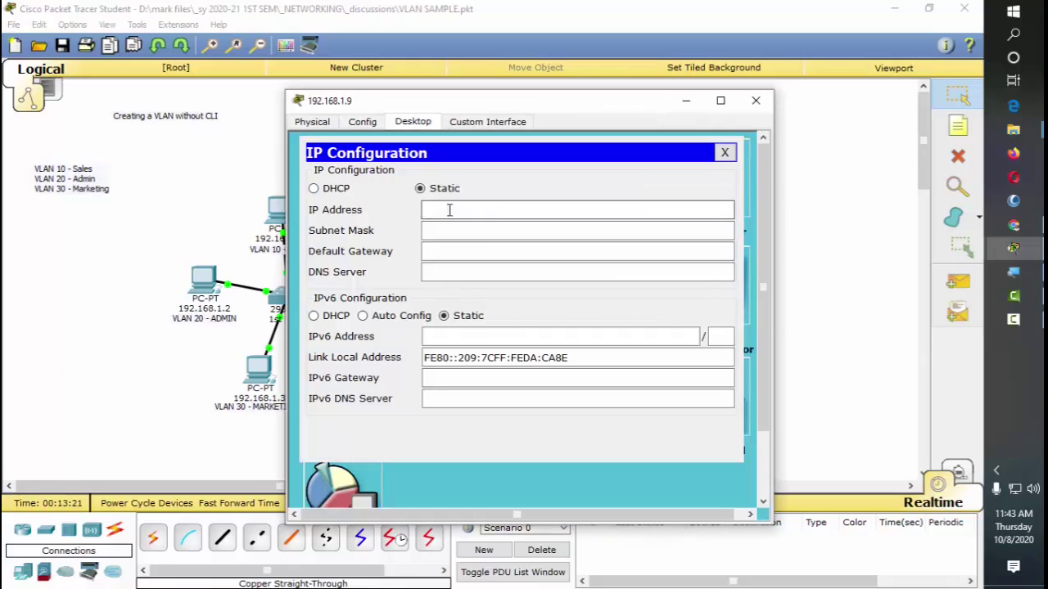
pyautogui.click(496, 211)
pyautogui.write('192.168.1.1')
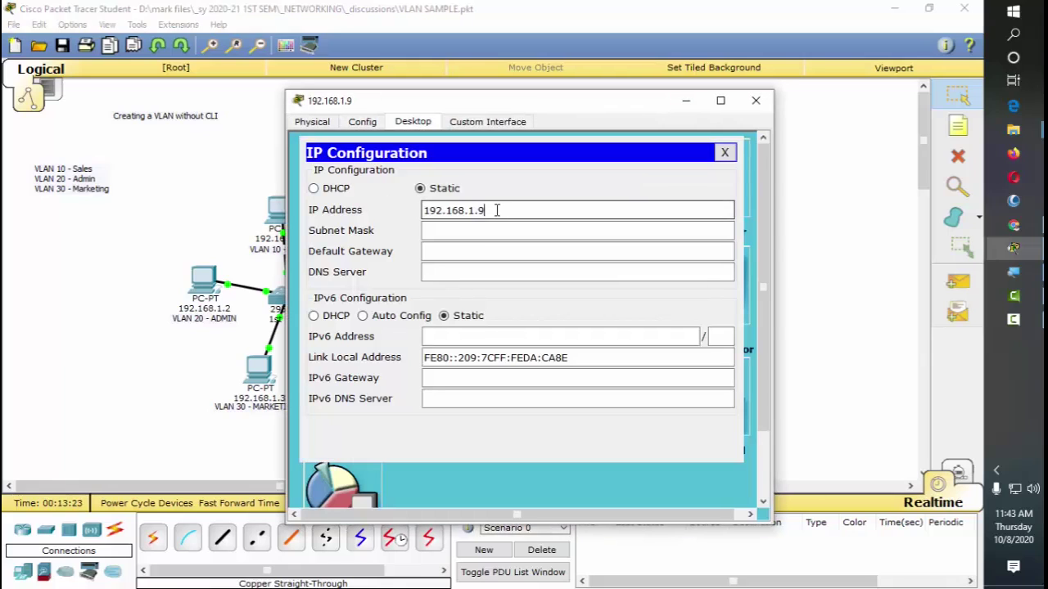
pyautogui.click(536, 231)
pyautogui.click(755, 99)
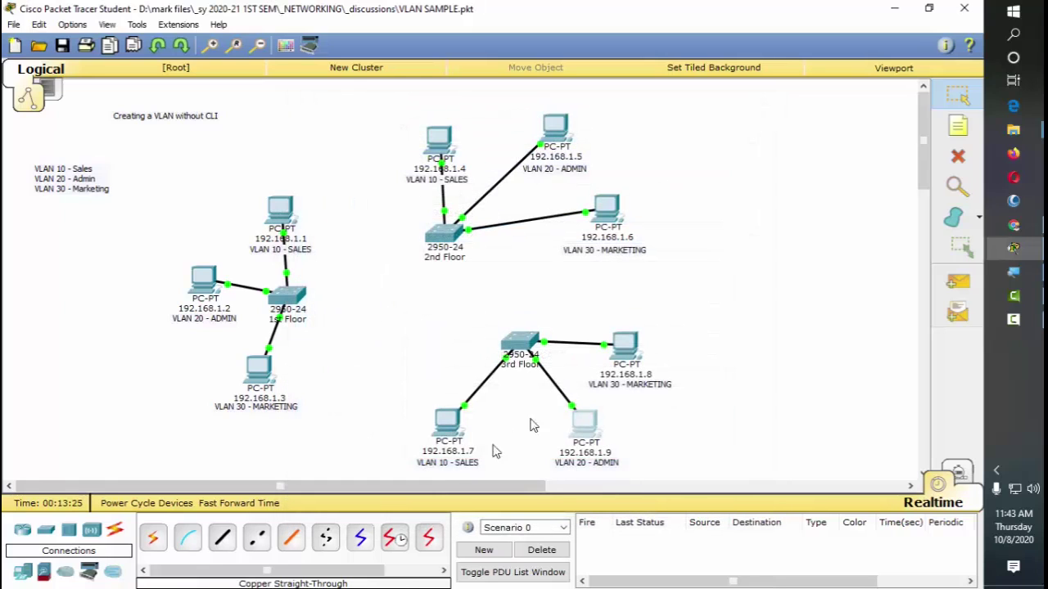
# Step: Give the 3rd Floor VLAN 10 - SALES PC static IP address 192.168.1.7 with subnet mask 255.255.255.0, and move it and its VLAN label slightly up
pyautogui.click(453, 432)
pyautogui.click(409, 121)
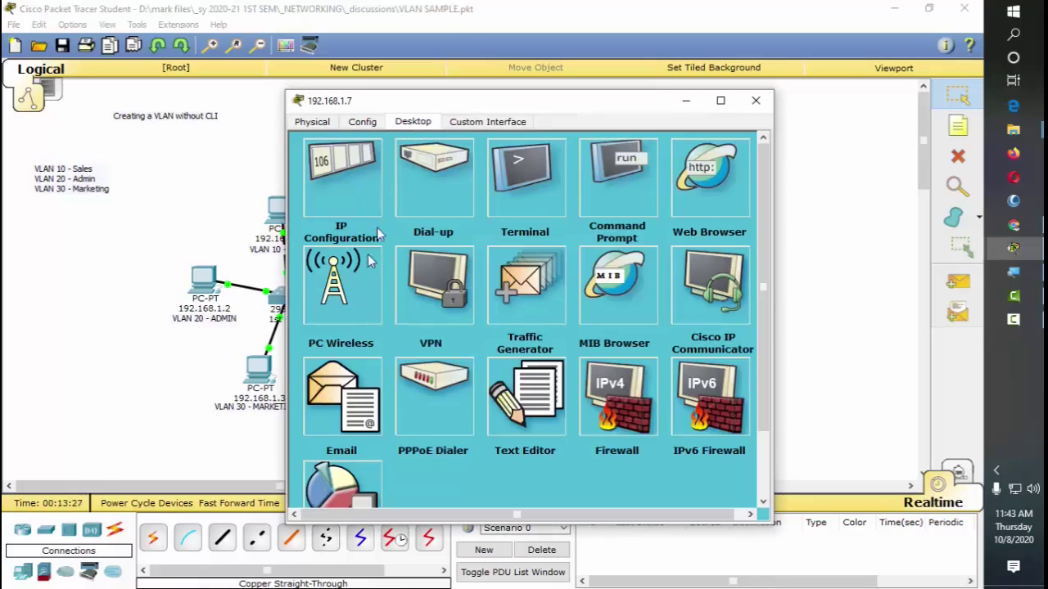
pyautogui.click(366, 213)
pyautogui.click(529, 209)
pyautogui.write('192.168.1.1')
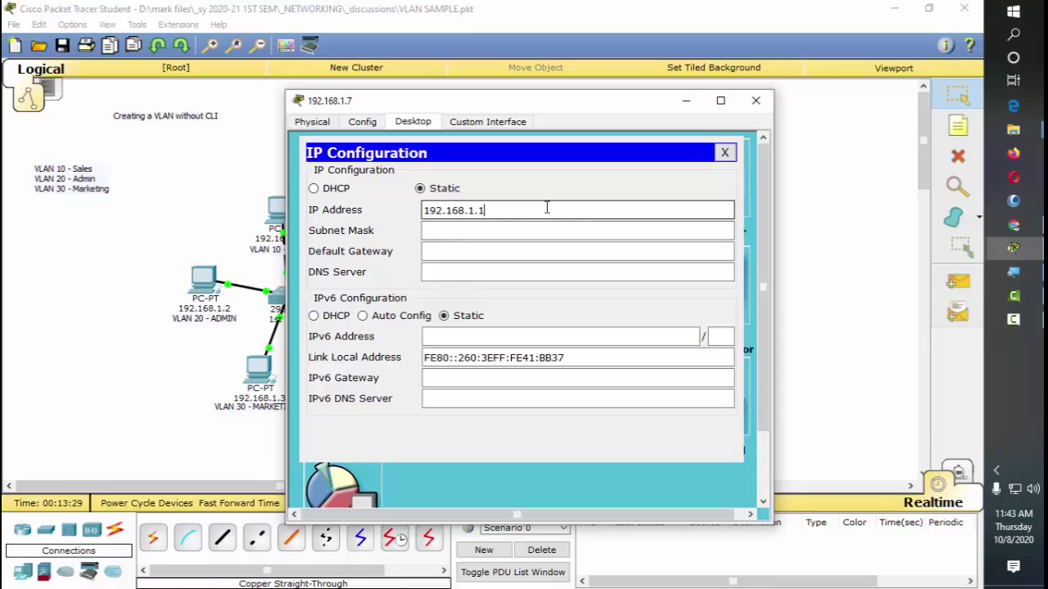
pyautogui.click(546, 234)
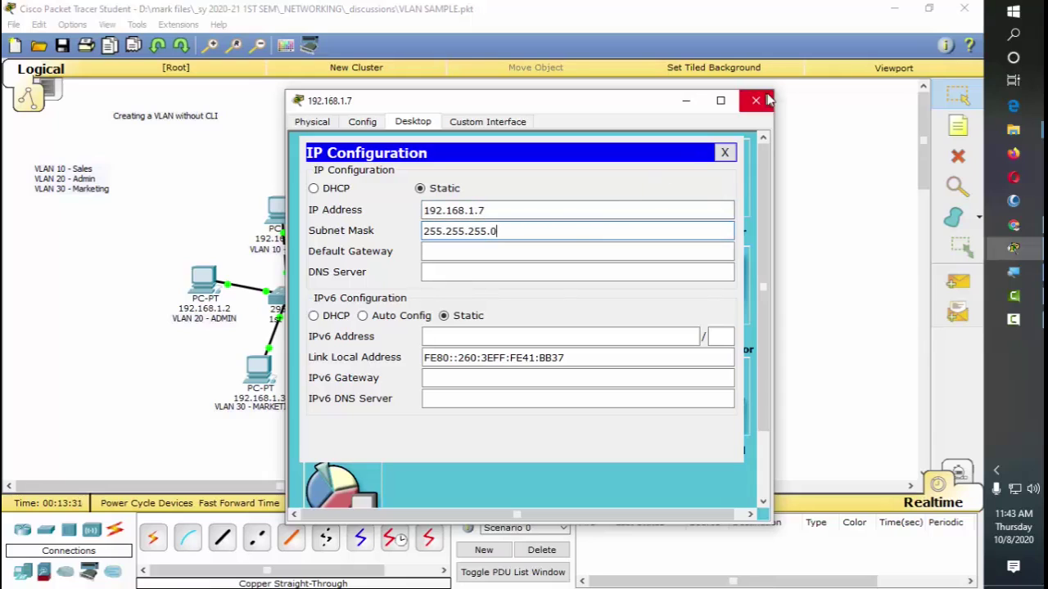
pyautogui.click(756, 100)
pyautogui.moveTo(449, 424); pyautogui.dragTo(452, 411)
pyautogui.moveTo(458, 463); pyautogui.dragTo(459, 449)
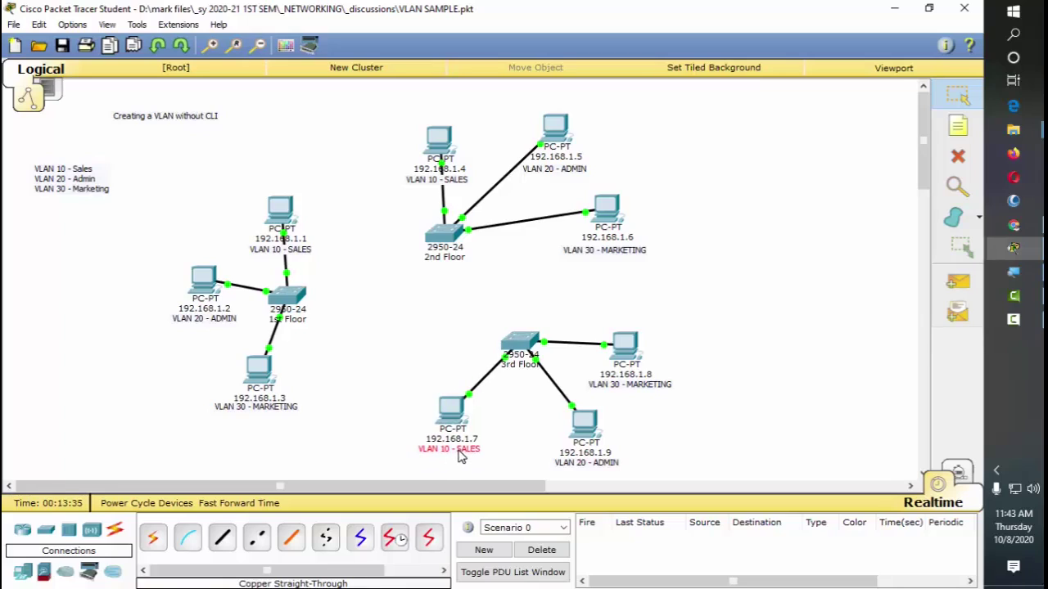
# Step: Test connectivity with simple PDUs from 192.168.1.7 to 192.168.1.9 and from 192.168.1.6 to 192.168.1.4
pyautogui.click(957, 281)
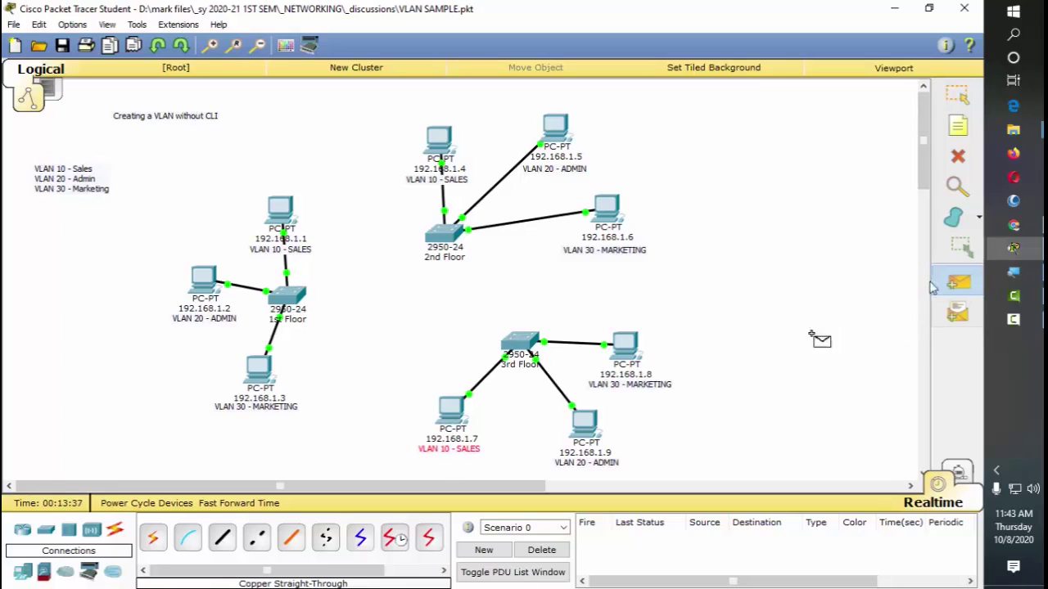
pyautogui.click(450, 411)
pyautogui.click(584, 422)
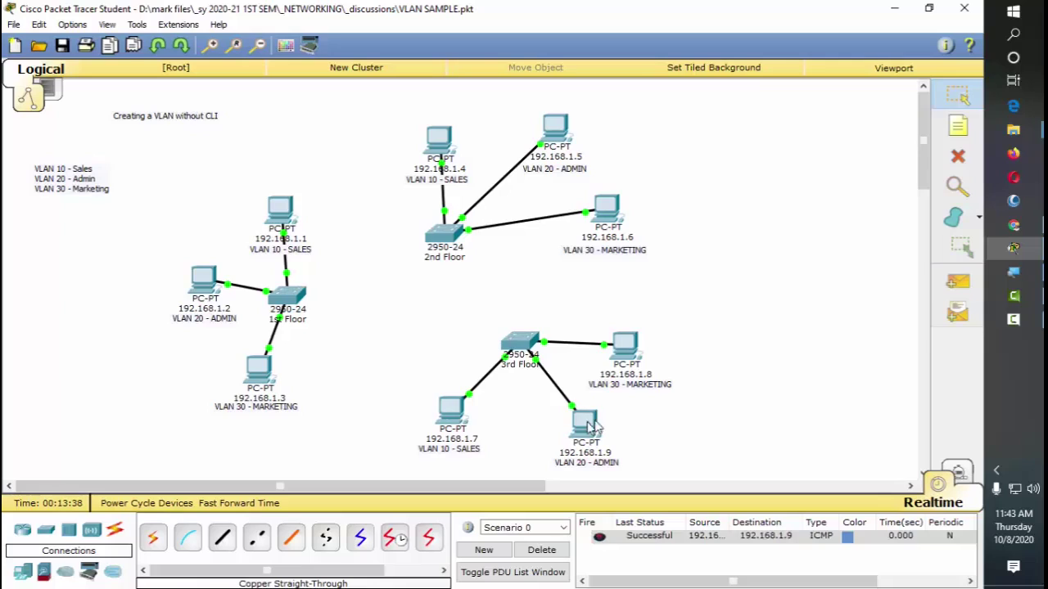
pyautogui.click(957, 282)
pyautogui.click(607, 209)
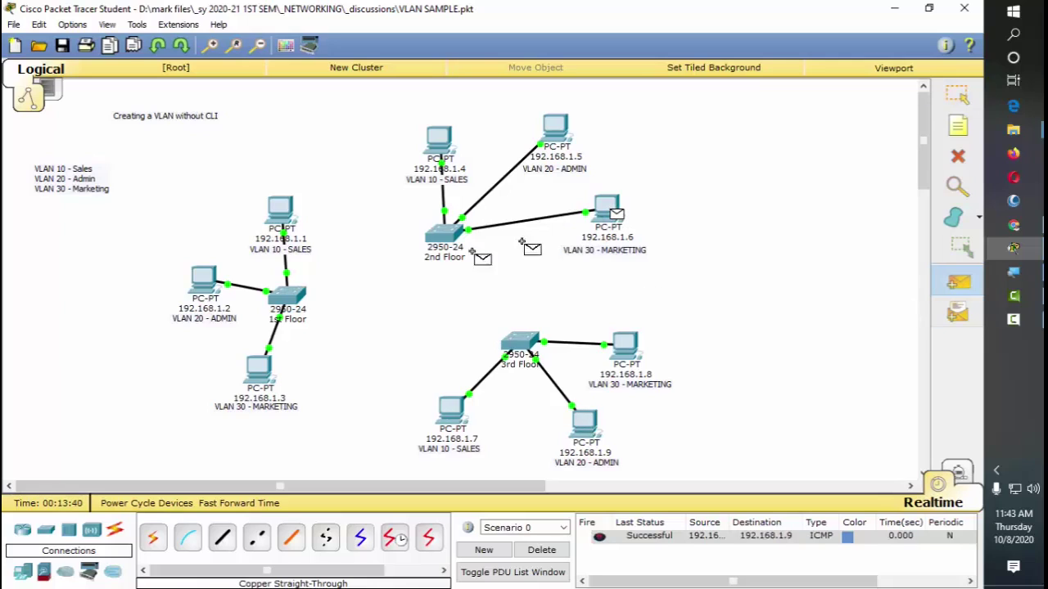
pyautogui.click(439, 141)
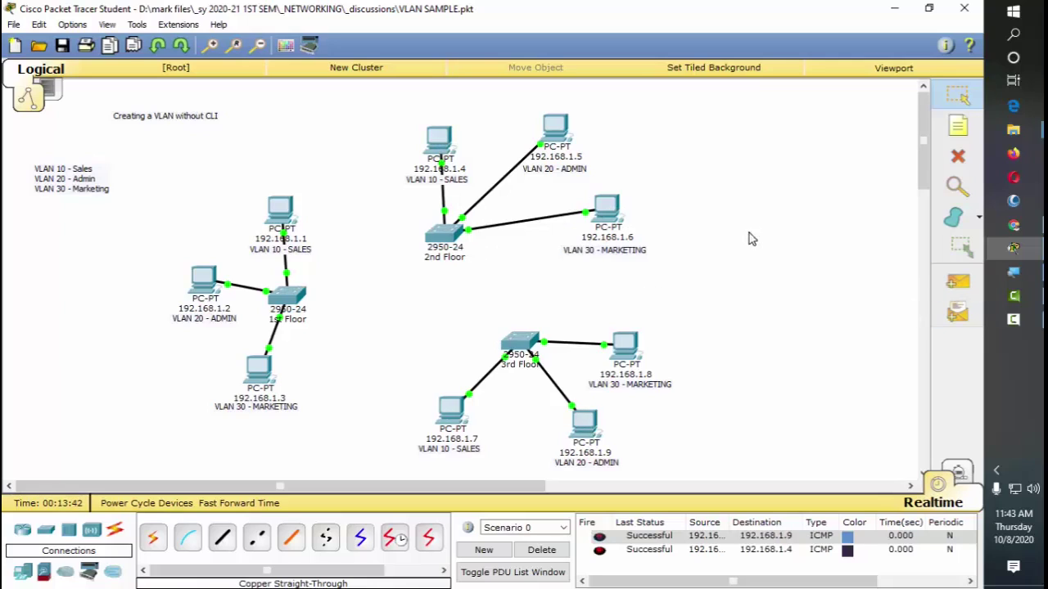
# Step: Test connectivity with a simple PDU from 192.168.1.1 to 192.168.1.3, and delete the scenario to clear all test PDUs
pyautogui.click(957, 281)
pyautogui.click(280, 210)
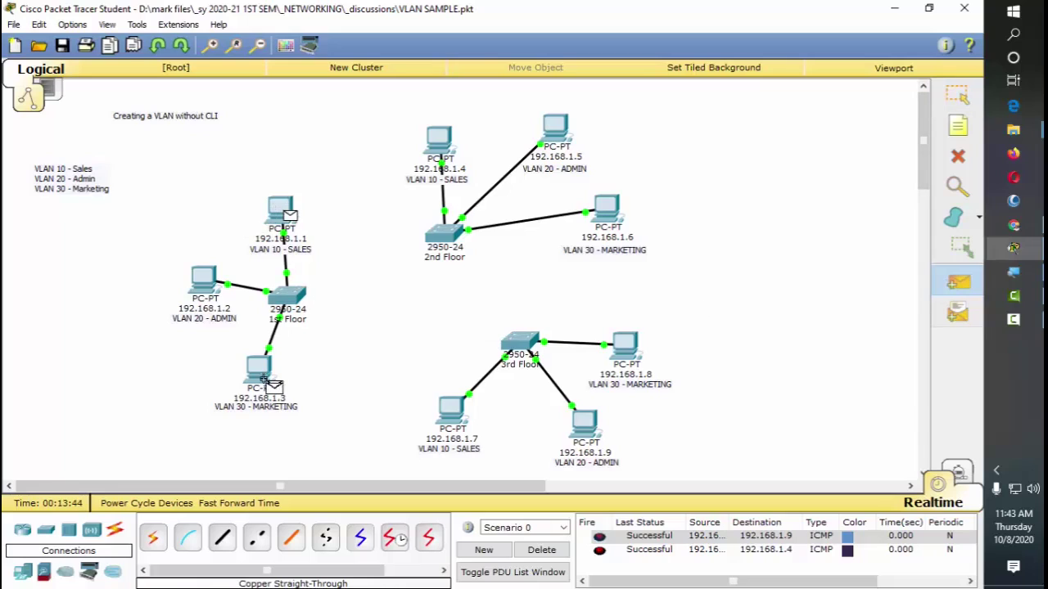
pyautogui.click(260, 373)
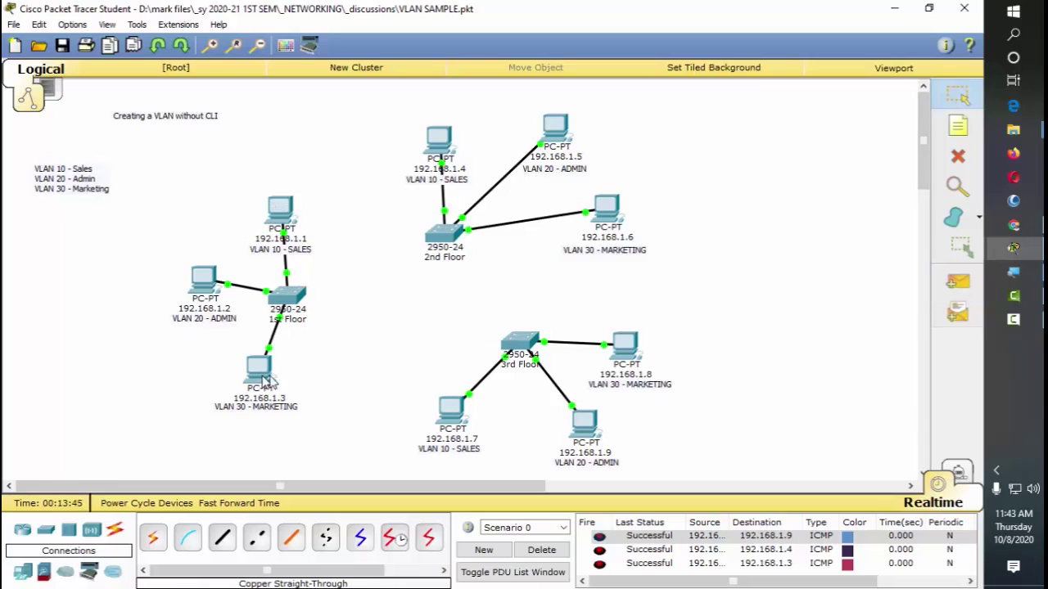
pyautogui.click(548, 551)
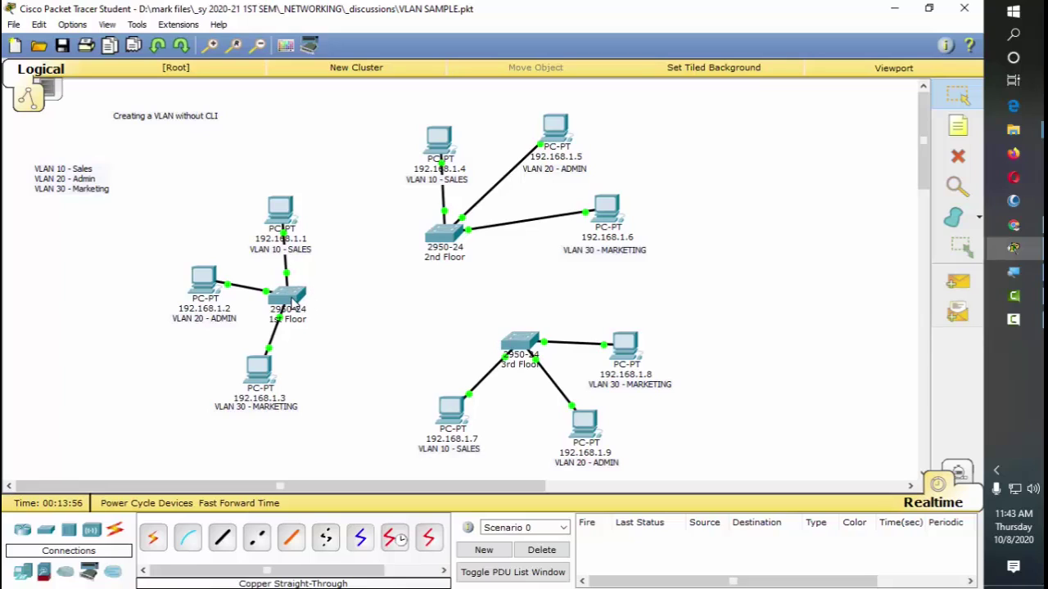
# Step: Add VLAN 10 named sales to the VLAN database of the 1st Floor switch
pyautogui.click(287, 299)
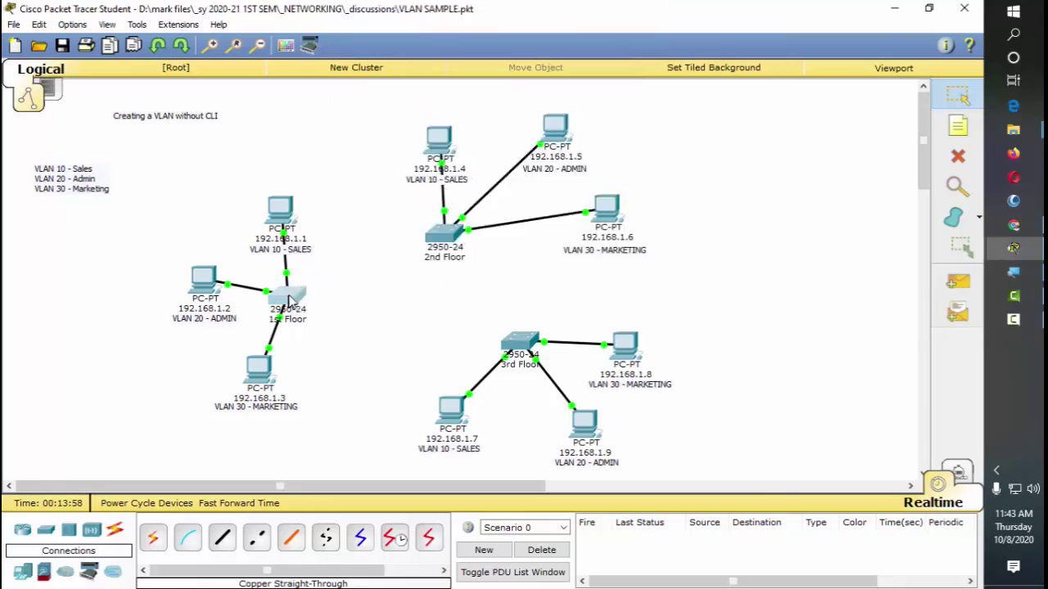
pyautogui.moveTo(553, 112); pyautogui.dragTo(767, 83)
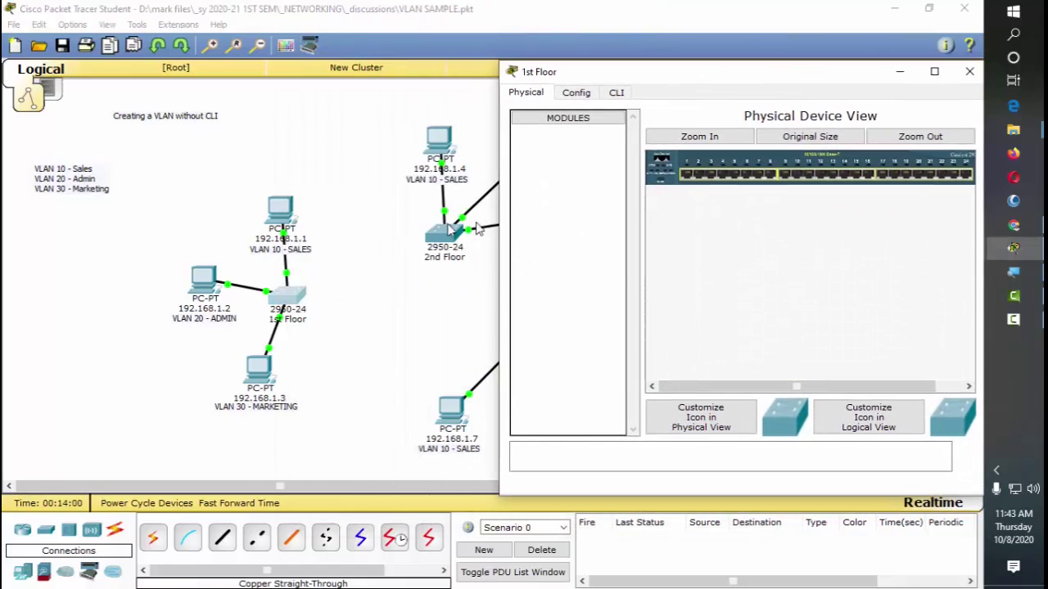
pyautogui.click(577, 93)
pyautogui.moveTo(713, 65); pyautogui.dragTo(643, 39)
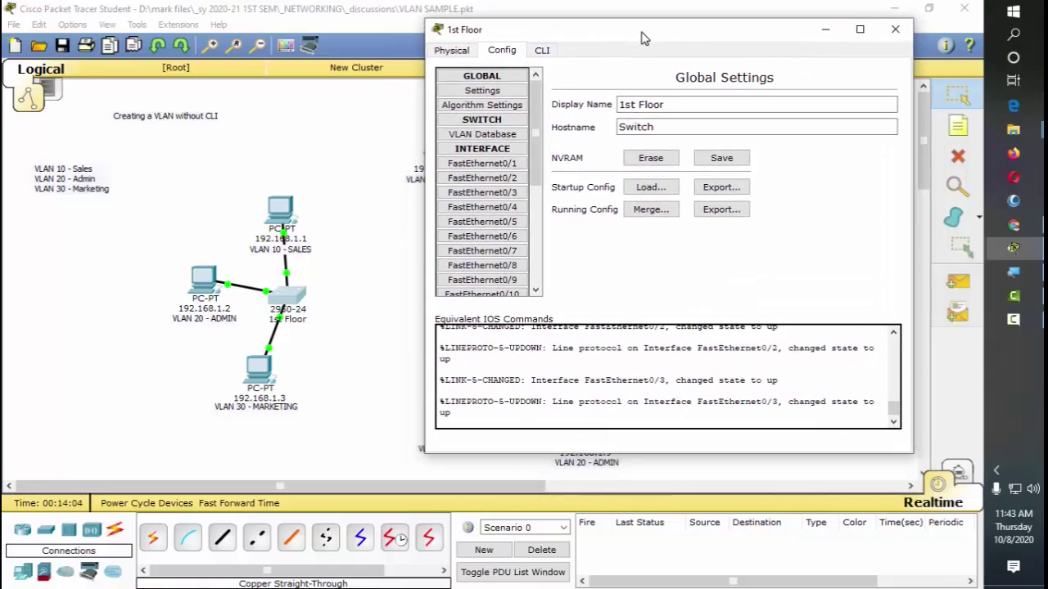
pyautogui.click(503, 134)
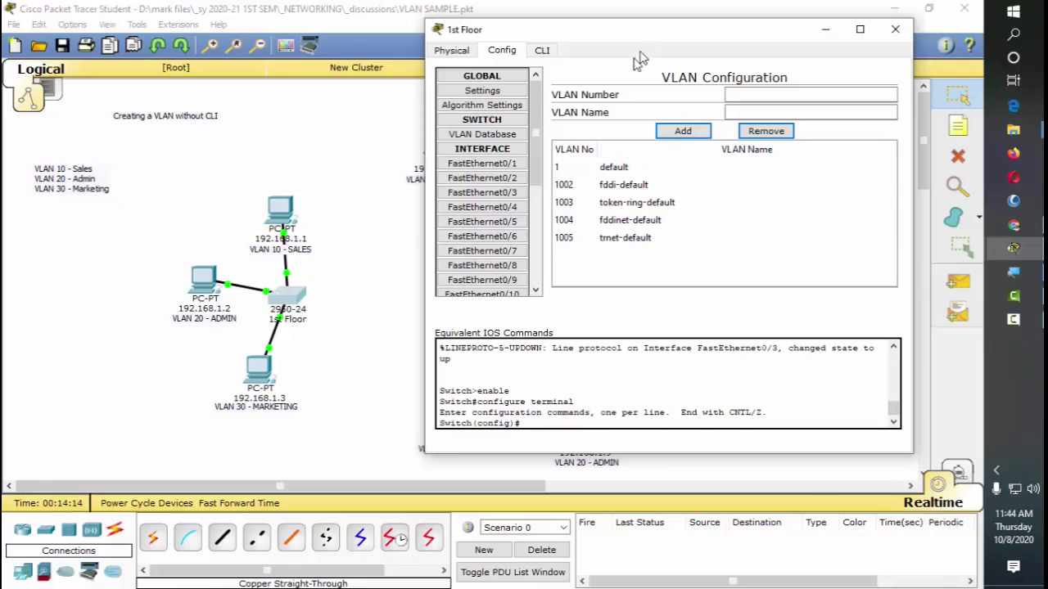
pyautogui.moveTo(638, 31); pyautogui.dragTo(369, 78)
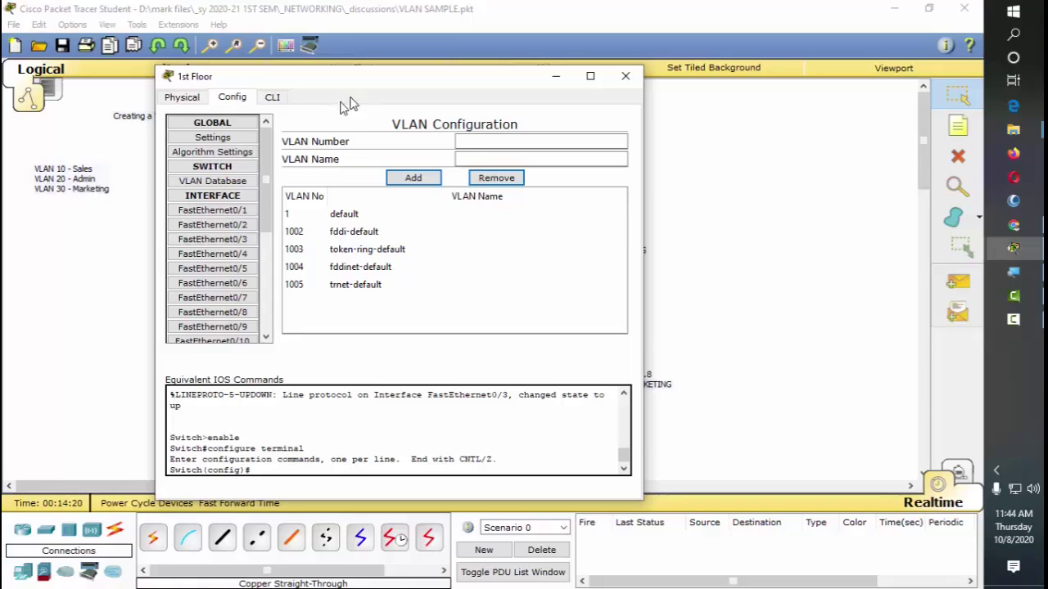
pyautogui.moveTo(381, 82); pyautogui.dragTo(673, 51)
pyautogui.click(796, 112)
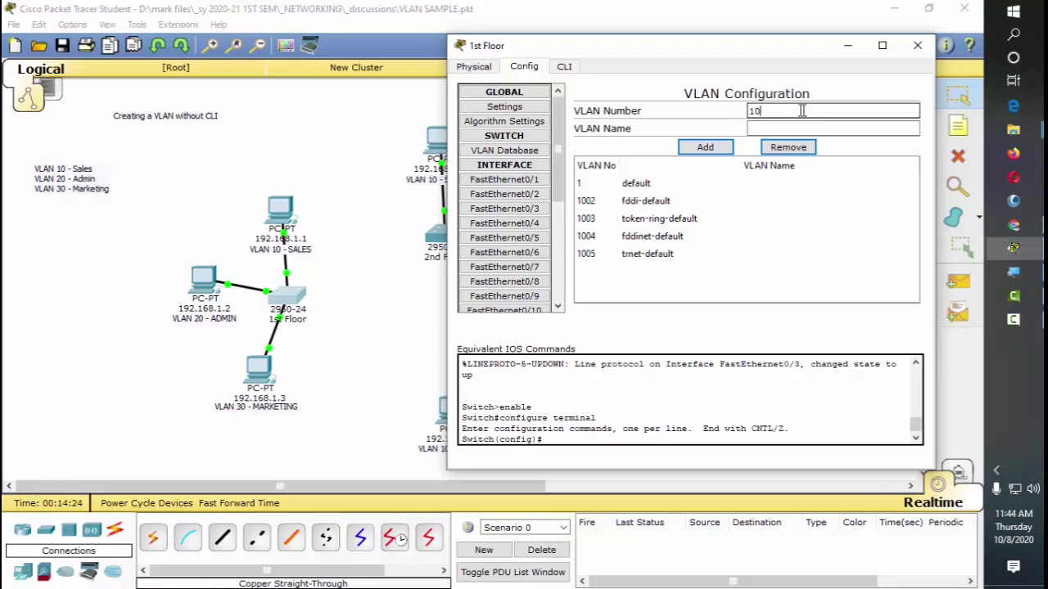
pyautogui.write('10')
pyautogui.click(782, 128)
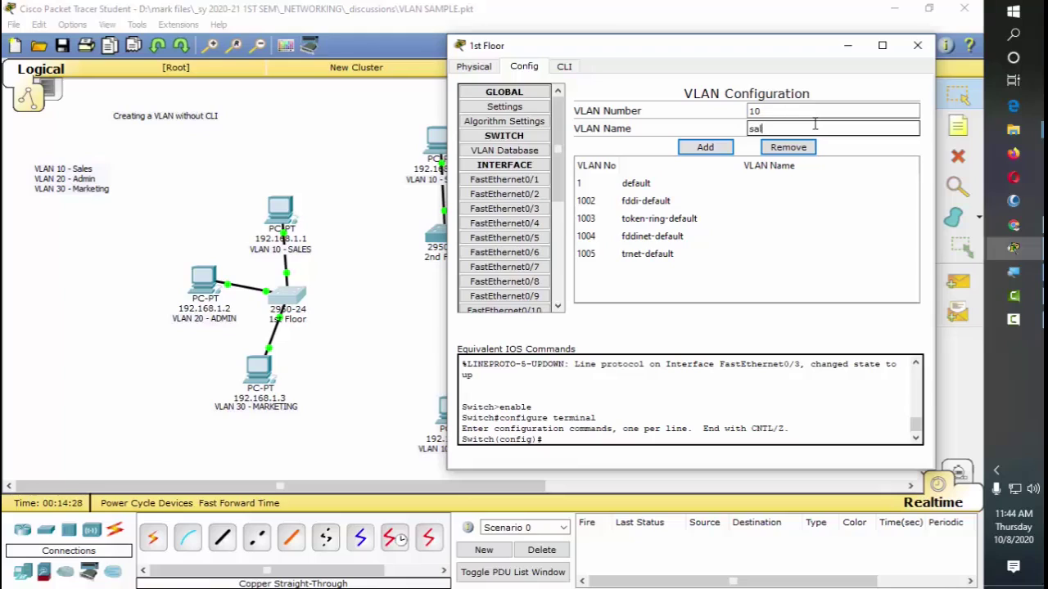
pyautogui.click(704, 146)
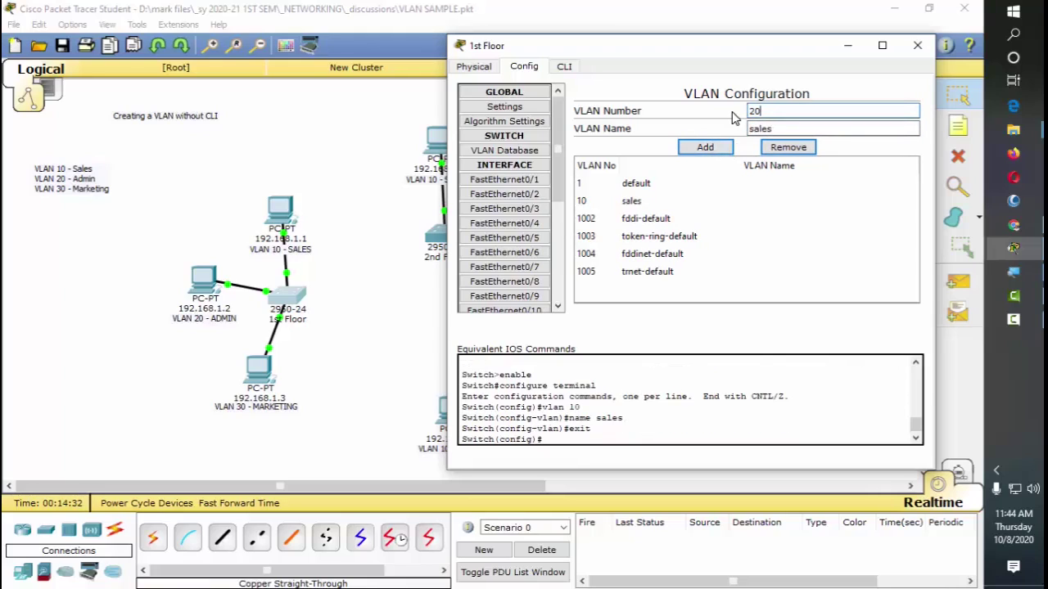
# Step: Add VLAN 20 named admin and VLAN 30 named marketing to the 1st Floor switch's VLAN database
pyautogui.press('Tab')
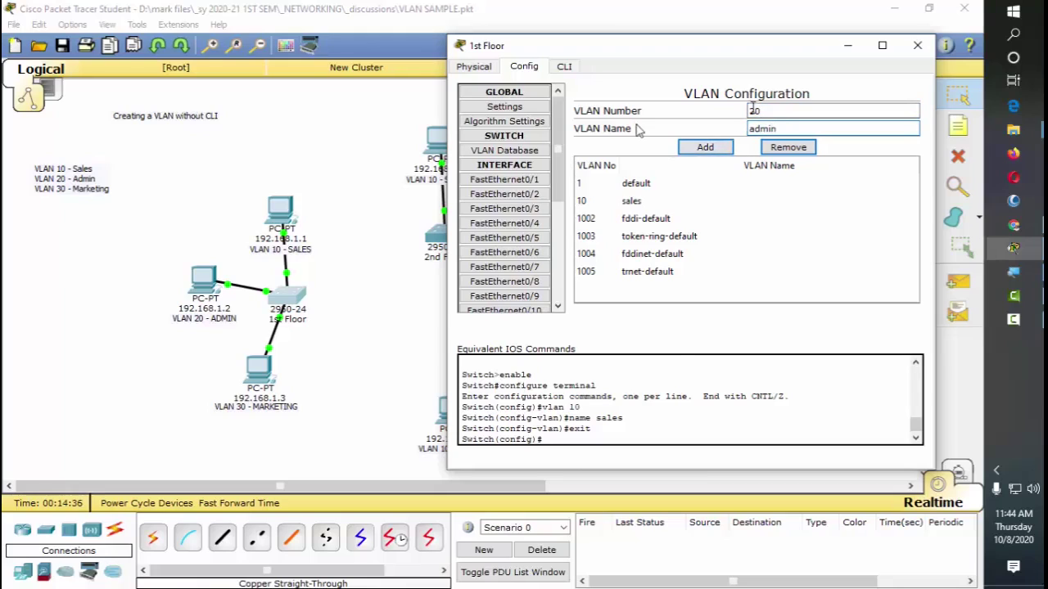
pyautogui.click(706, 148)
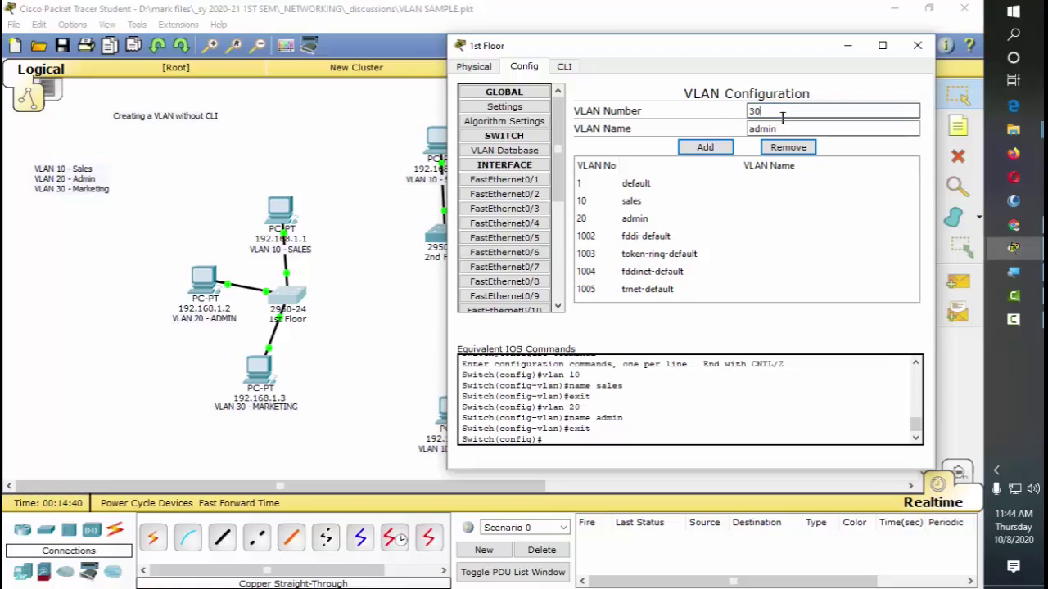
pyautogui.press('Tab')
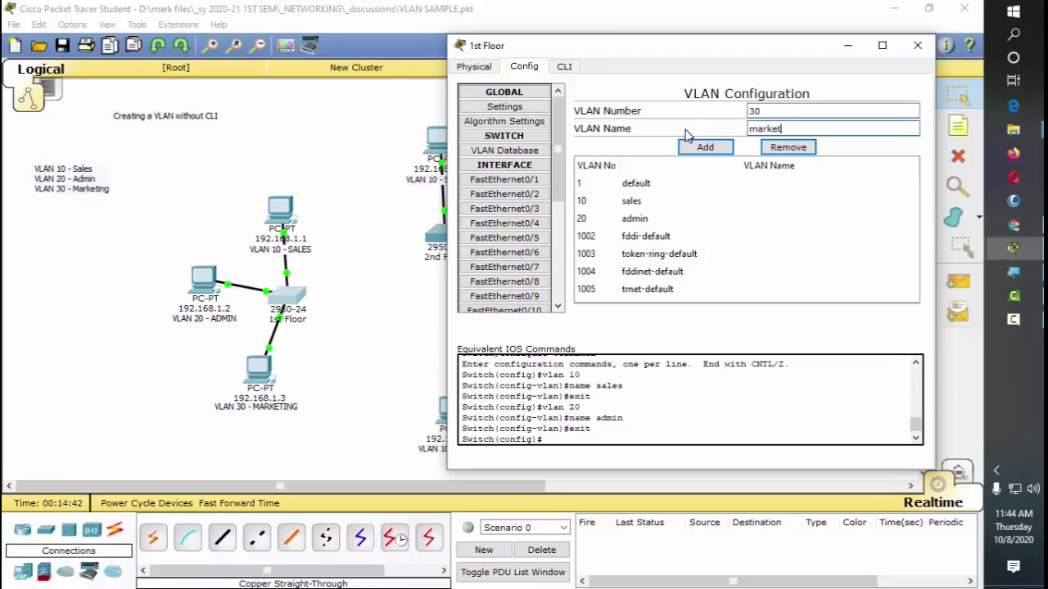
pyautogui.click(694, 147)
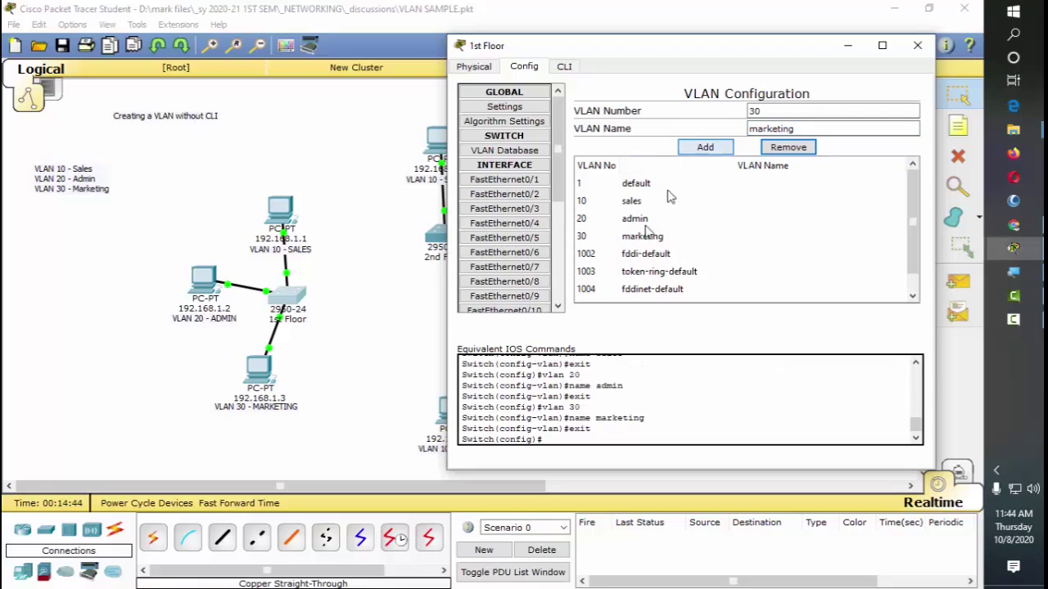
# Step: Assign the 1st Floor switch's access ports: FastEthernet0/1 to VLAN 10 (sales) and FastEthernet0/2 to VLAN 20 (admin)
pyautogui.moveTo(800, 59); pyautogui.dragTo(734, 64)
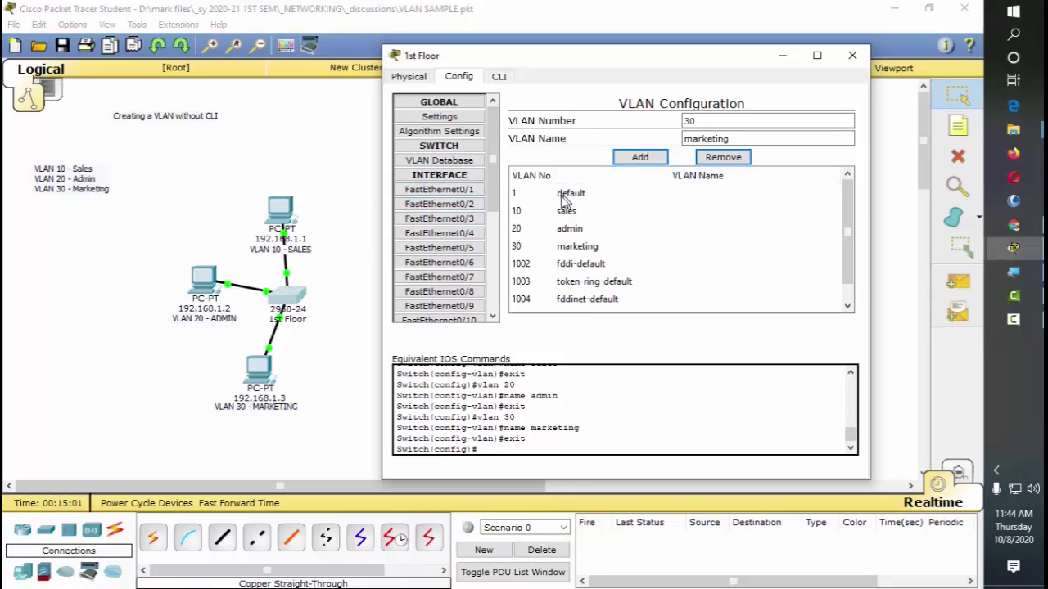
pyautogui.click(465, 191)
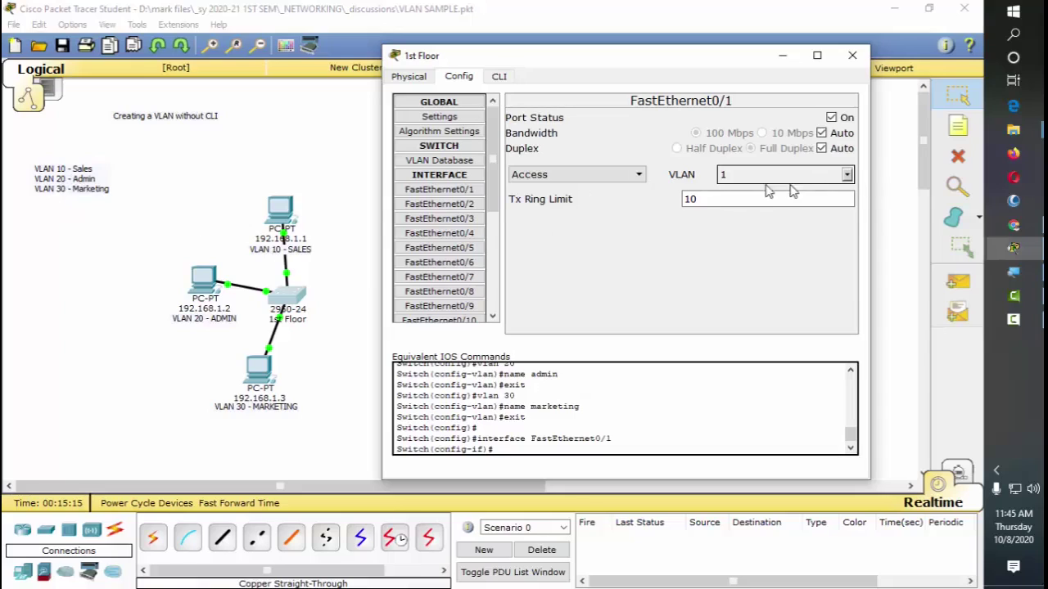
pyautogui.click(847, 175)
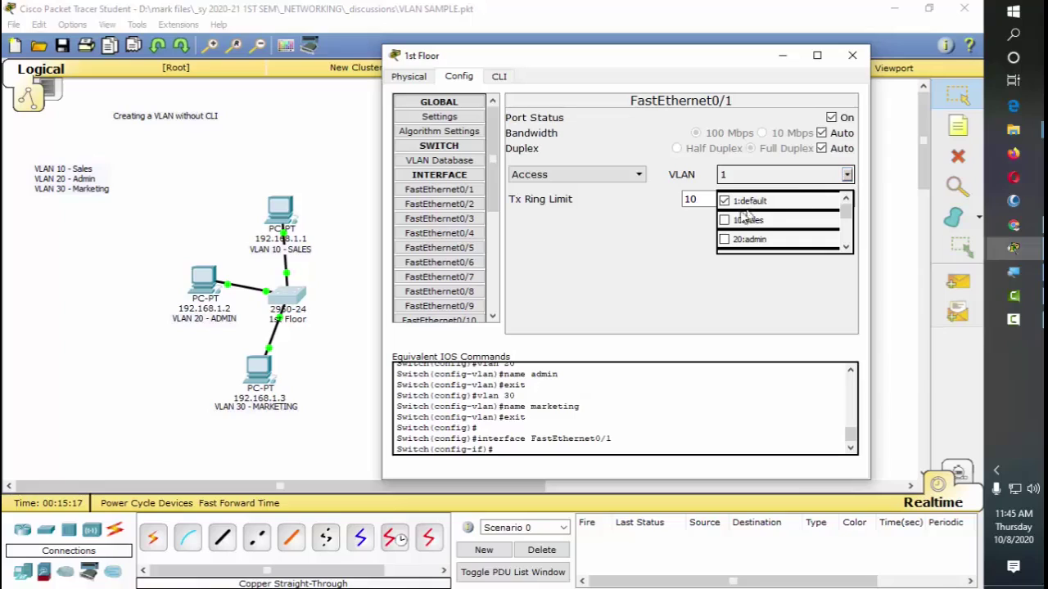
pyautogui.click(727, 219)
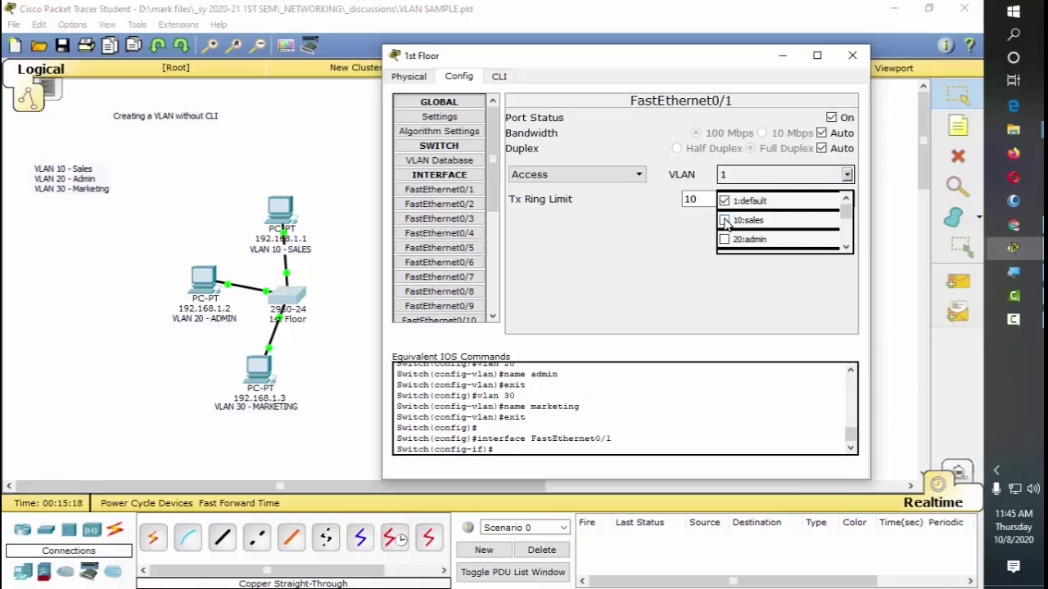
pyautogui.click(641, 283)
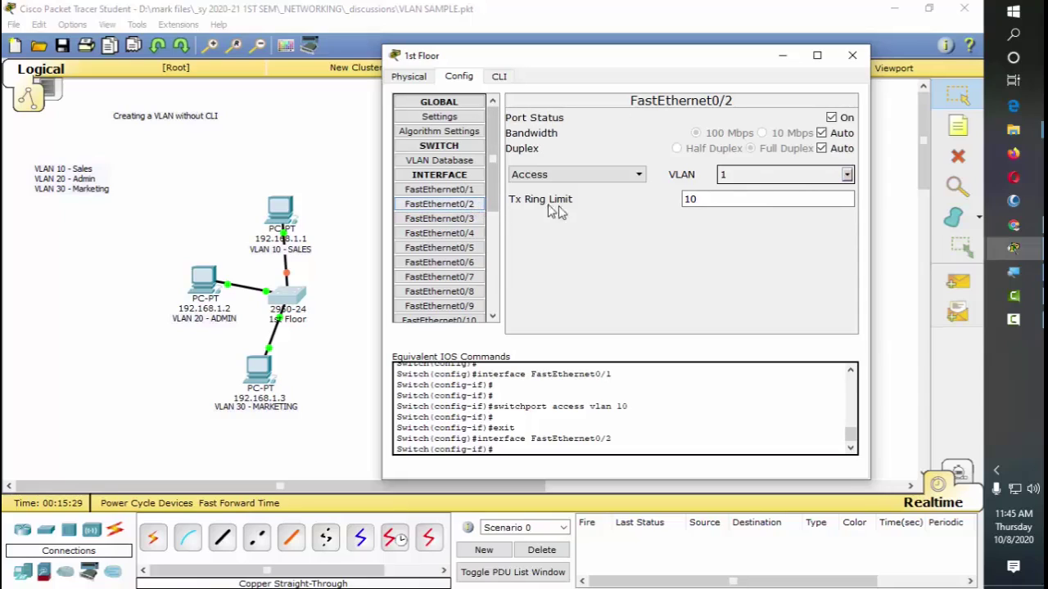
pyautogui.click(846, 174)
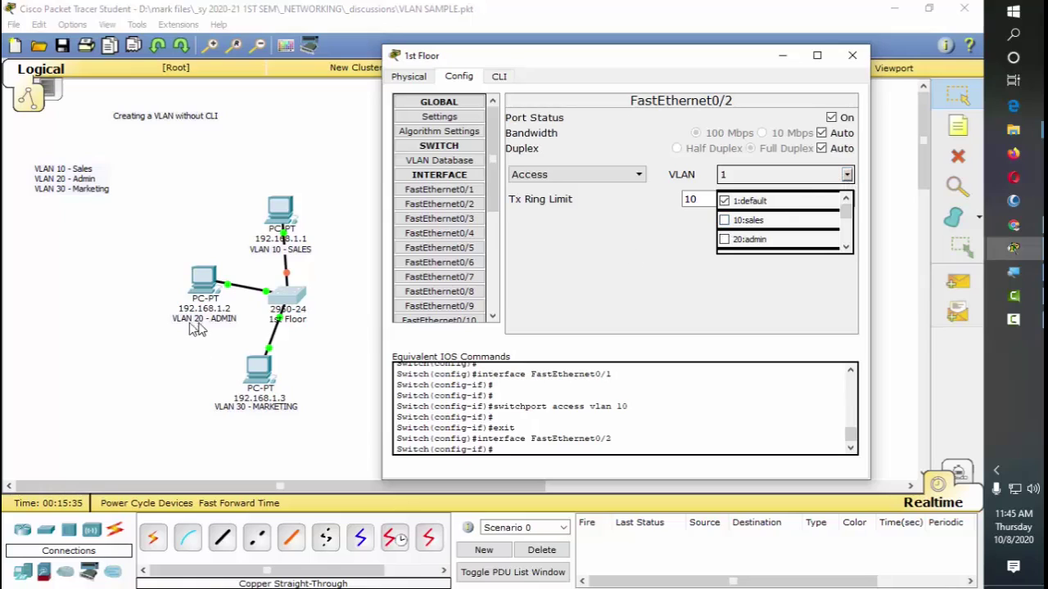
pyautogui.click(724, 239)
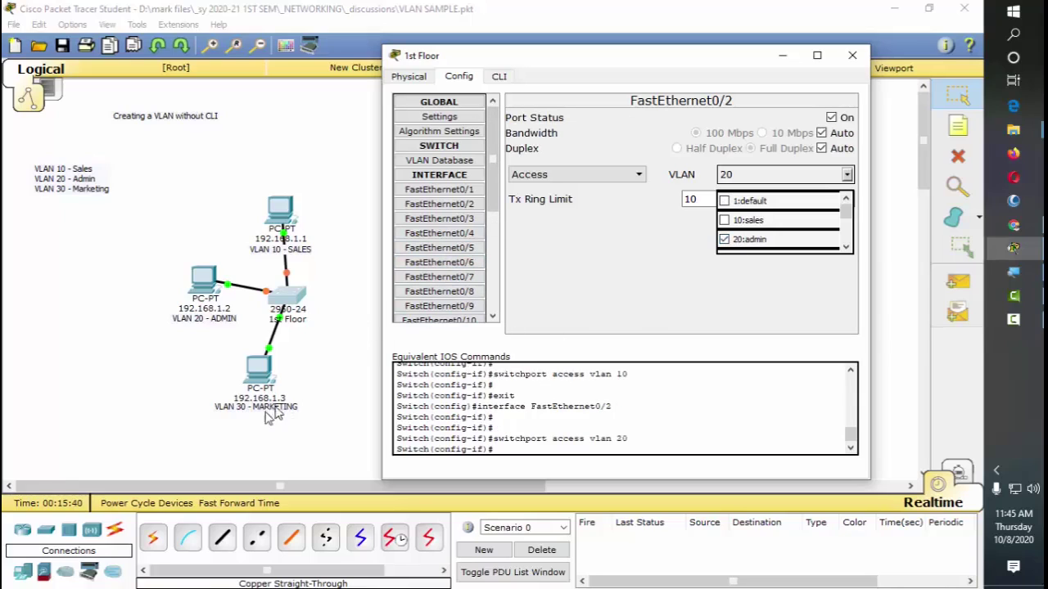
# Step: Assign FastEthernet0/3 of the 1st Floor switch to VLAN 30 (marketing), and close the switch's configuration after returning to its VLAN database
pyautogui.click(468, 224)
pyautogui.click(469, 223)
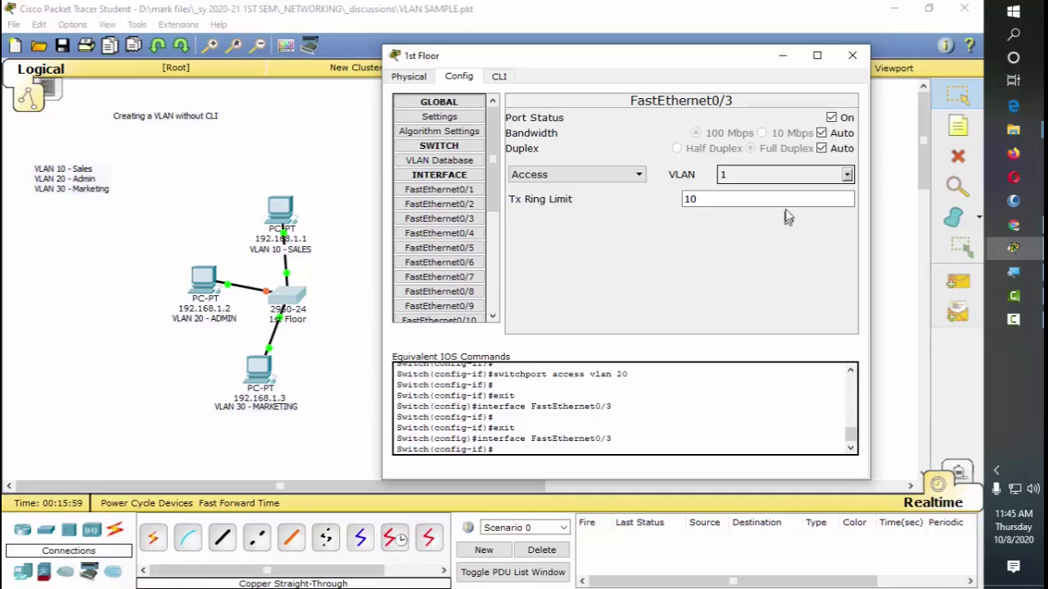
pyautogui.click(847, 175)
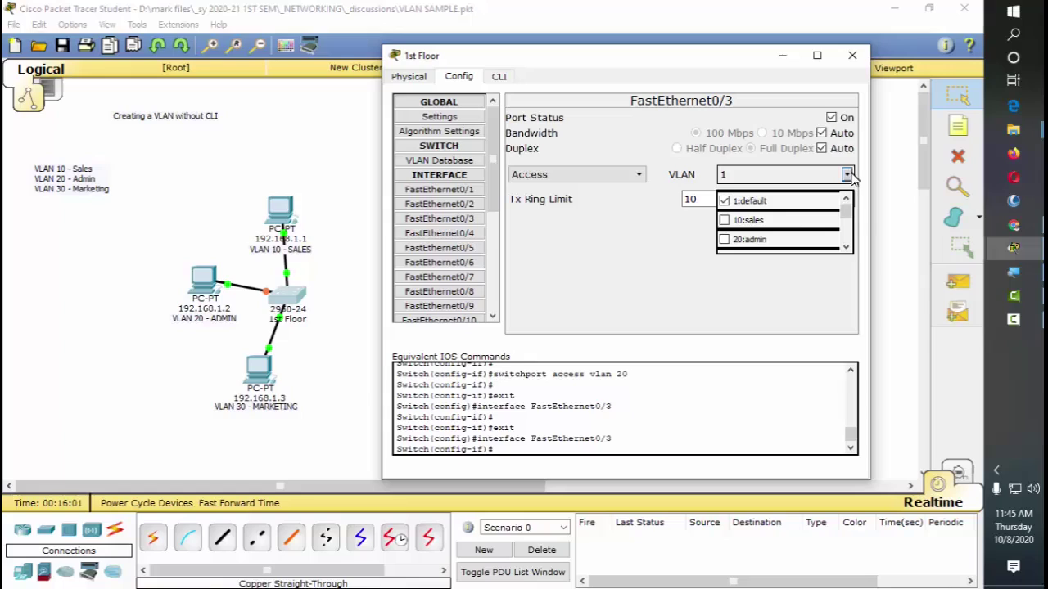
pyautogui.click(847, 249)
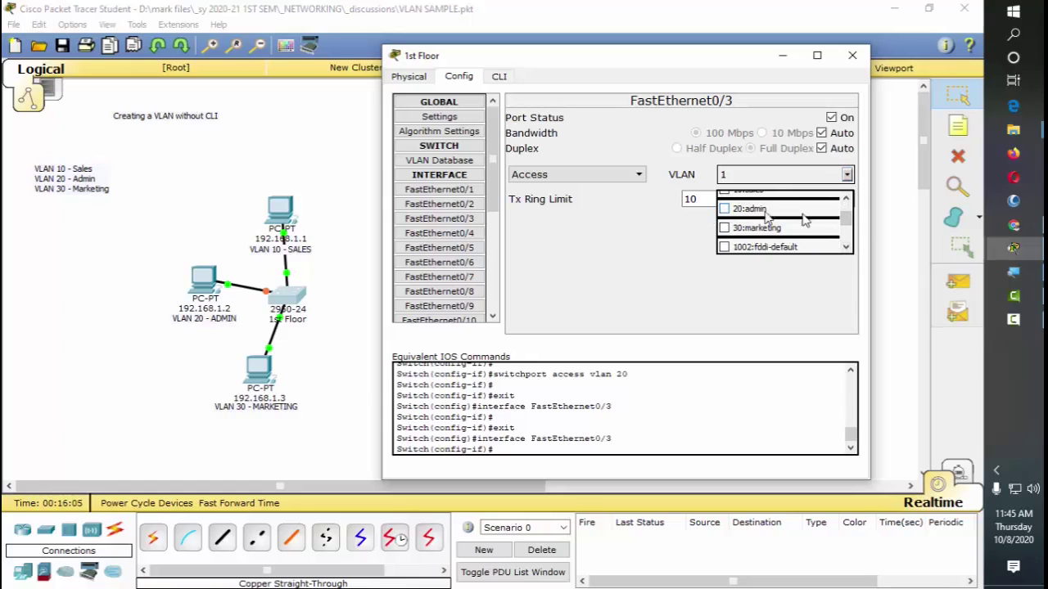
pyautogui.click(725, 229)
pyautogui.click(670, 304)
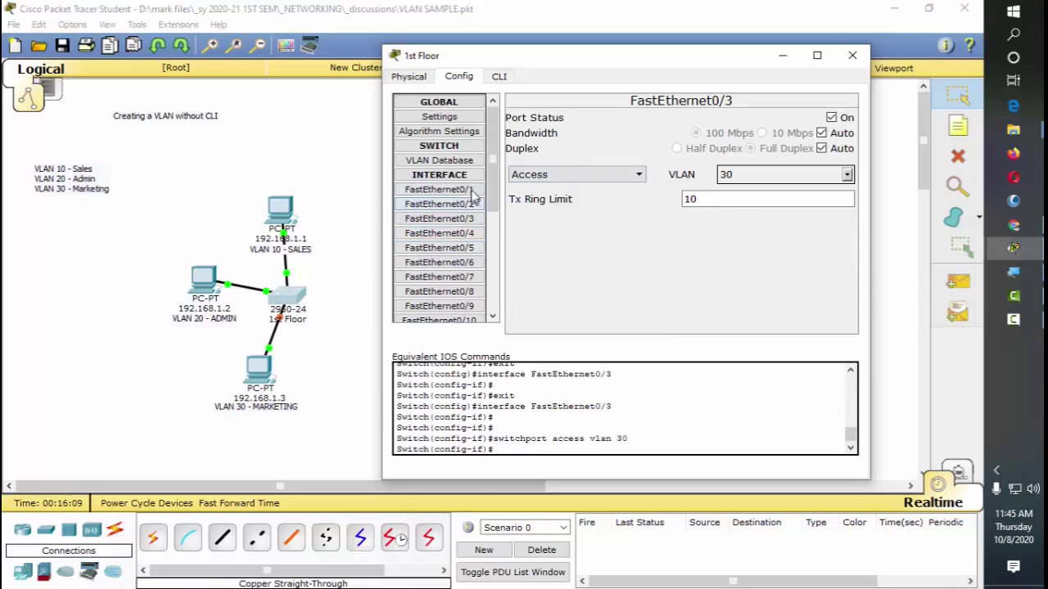
pyautogui.click(460, 160)
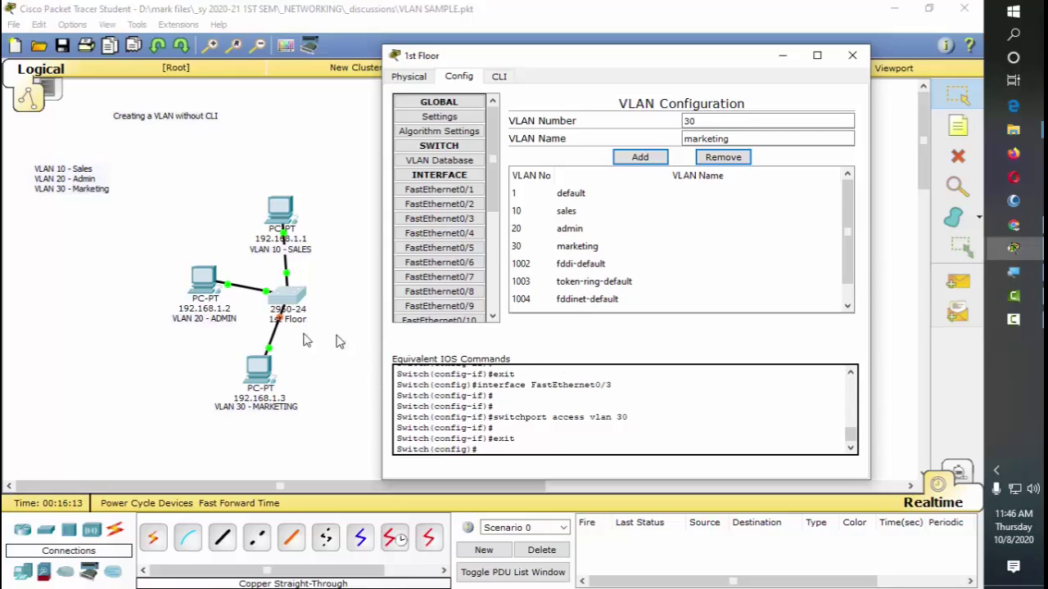
pyautogui.moveTo(702, 55); pyautogui.dragTo(517, 97)
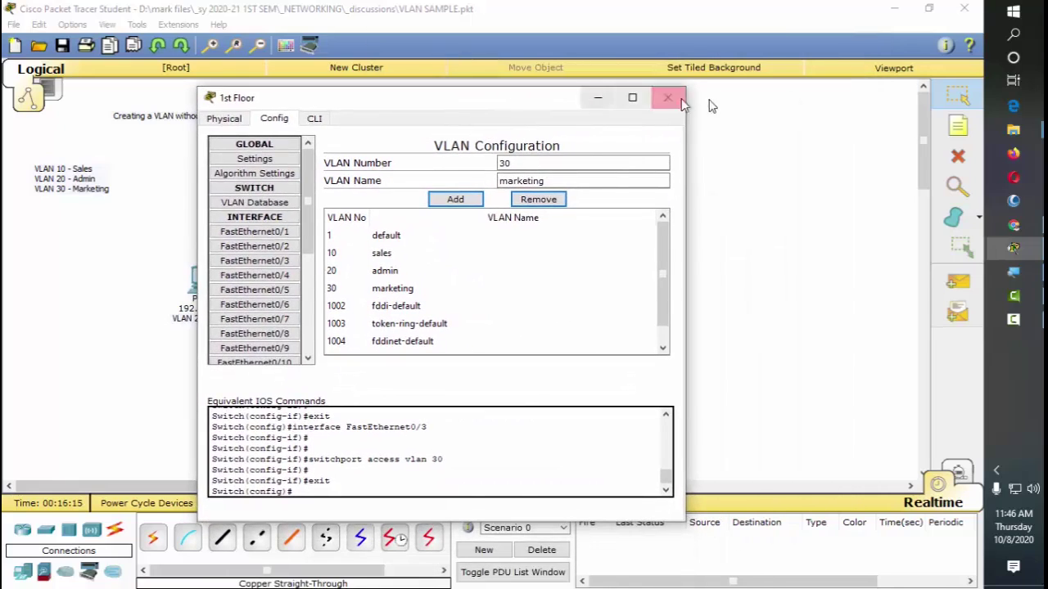
pyautogui.click(677, 99)
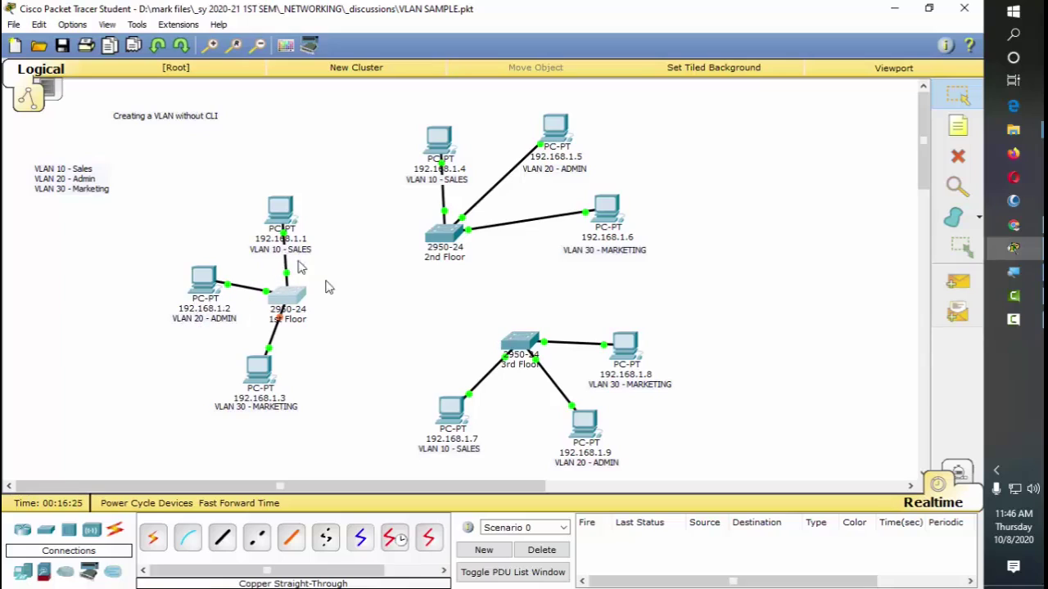
# Step: Test connectivity between VLANs with a simple PDU from 192.168.1.1 to 192.168.1.2
pyautogui.click(958, 282)
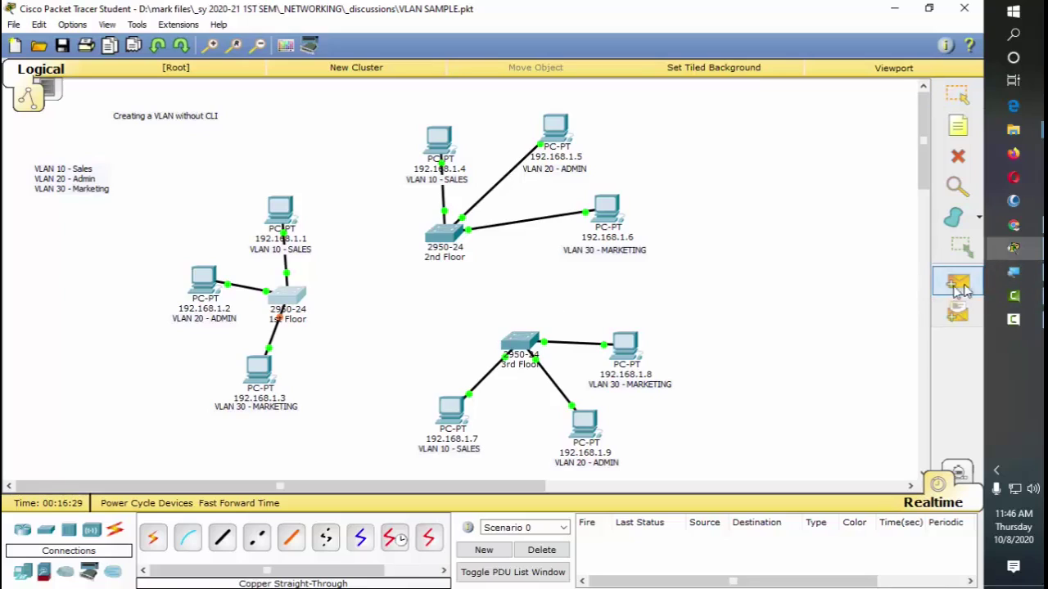
pyautogui.click(299, 221)
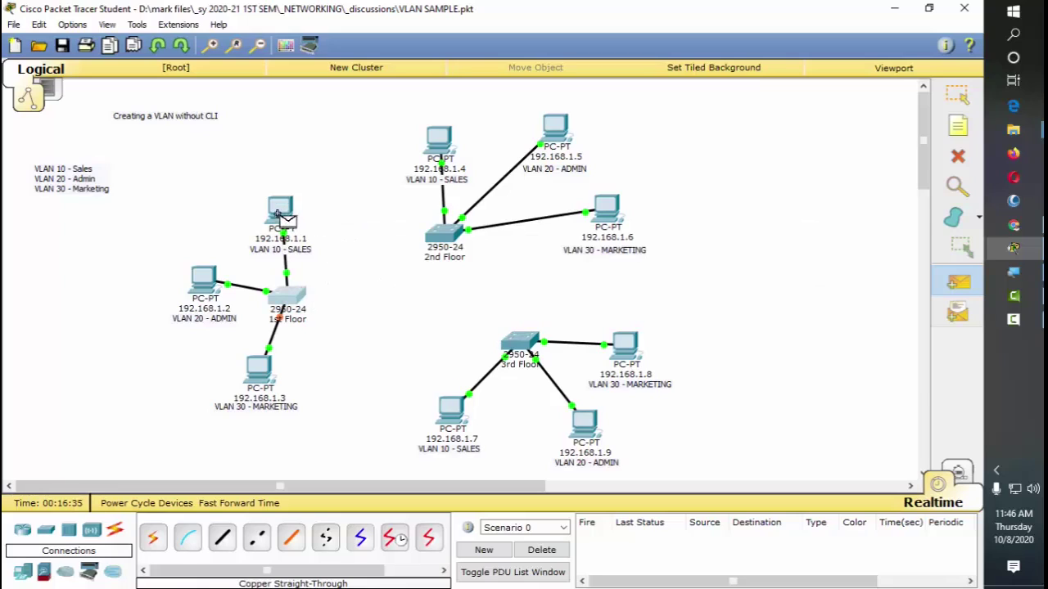
pyautogui.click(214, 286)
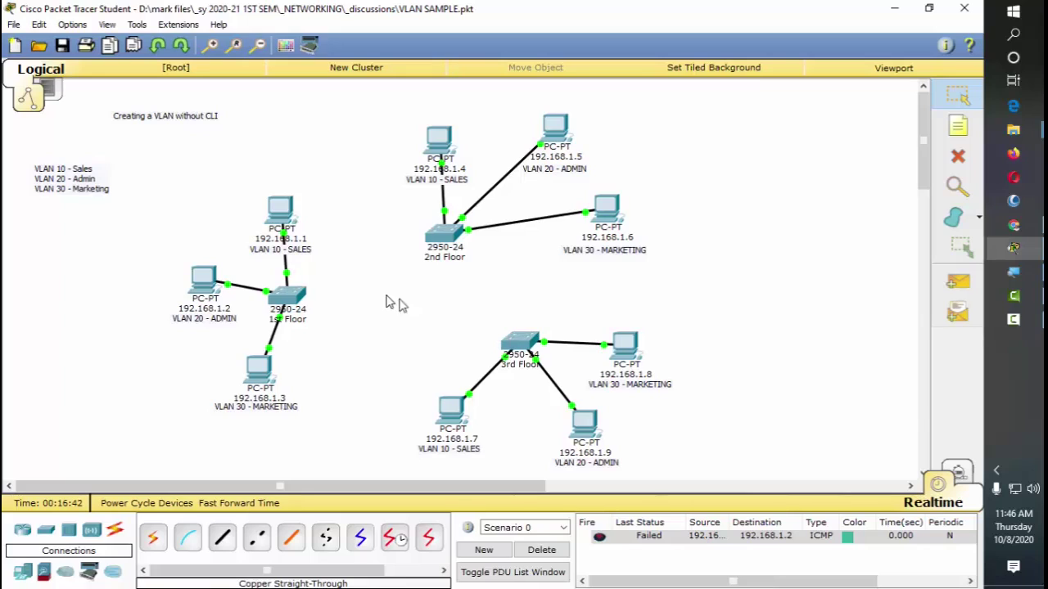
# Step: Add VLAN 10 named sales to the VLAN database of the 2nd Floor switch
pyautogui.click(449, 237)
pyautogui.moveTo(578, 108); pyautogui.dragTo(648, 140)
pyautogui.click(431, 155)
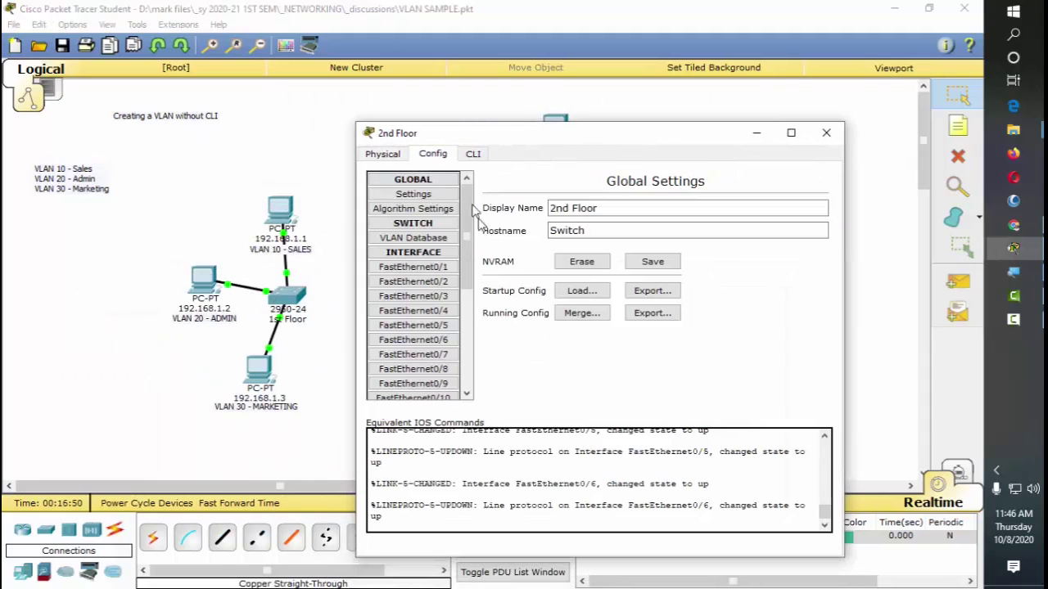
pyautogui.click(413, 238)
pyautogui.moveTo(639, 137); pyautogui.dragTo(428, 110)
pyautogui.click(477, 164)
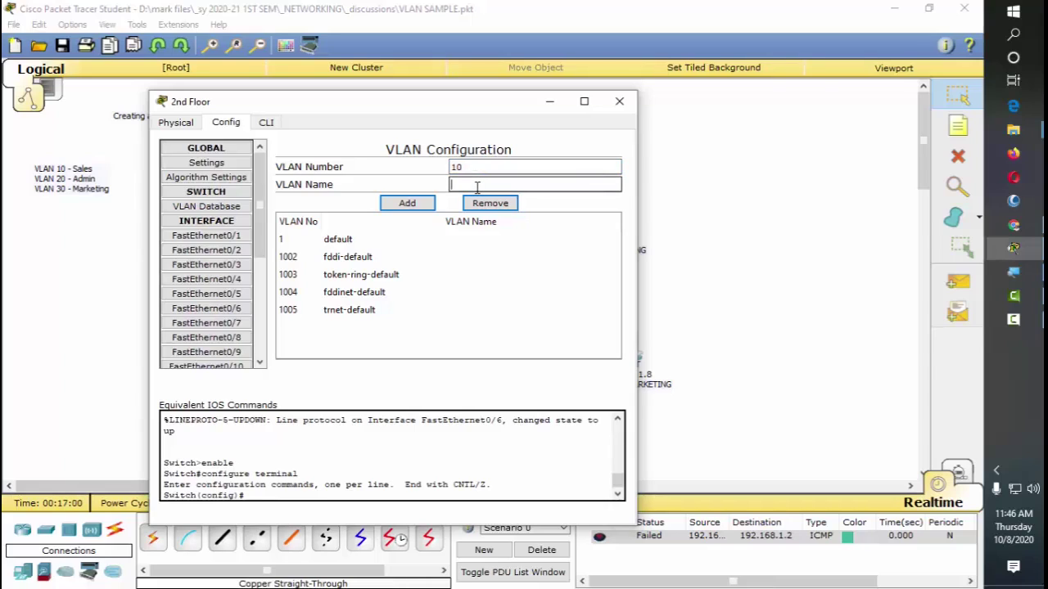
pyautogui.write('sales')
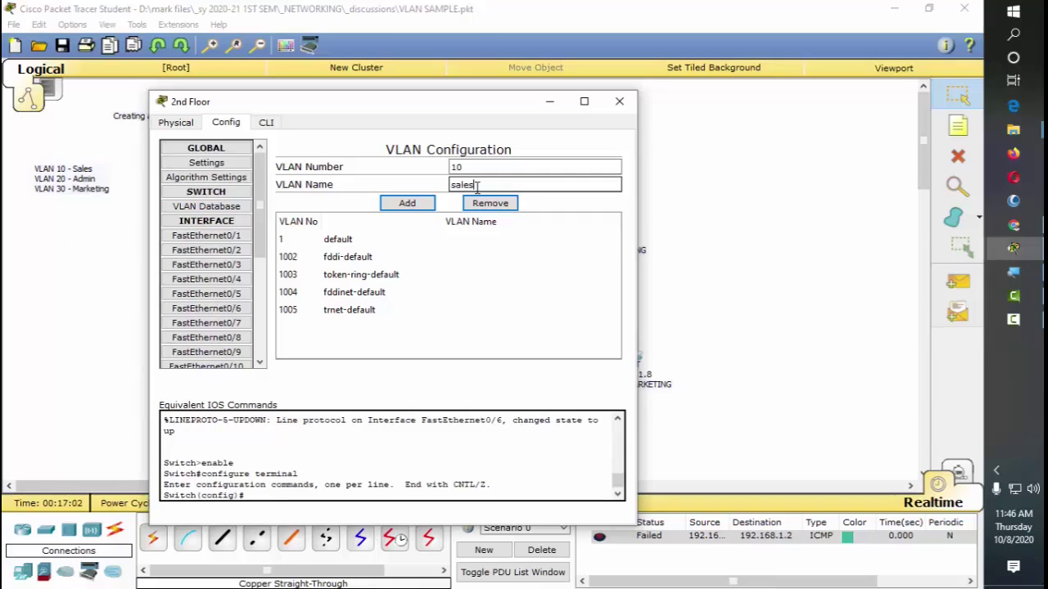
pyautogui.click(419, 204)
# Step: Add VLAN 20 named admin to the 2nd Floor switch's VLAN database
pyautogui.moveTo(483, 168); pyautogui.dragTo(407, 170)
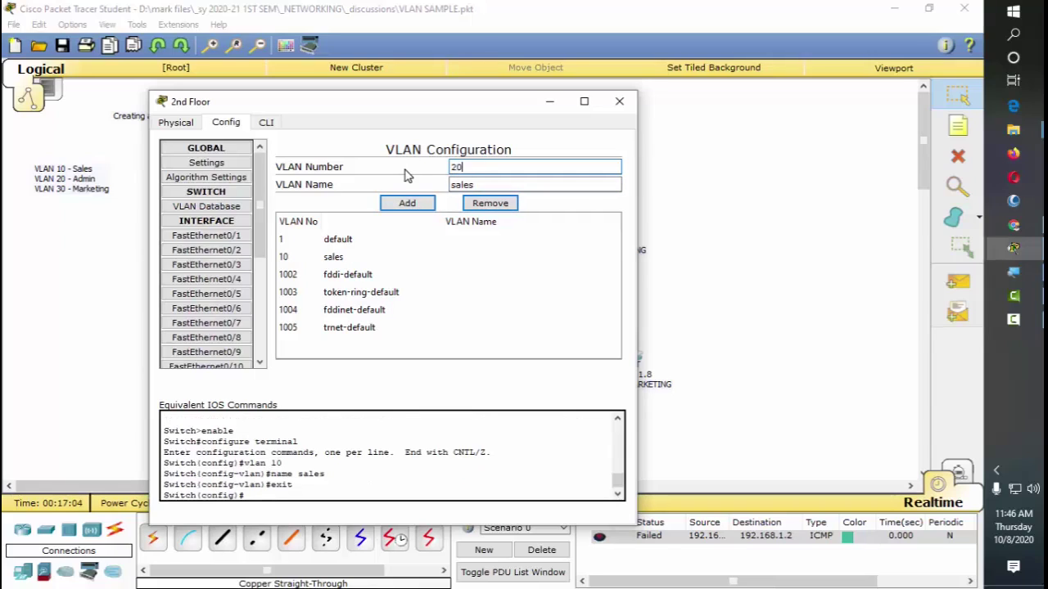
pyautogui.moveTo(498, 185); pyautogui.dragTo(385, 183)
pyautogui.write('ad')
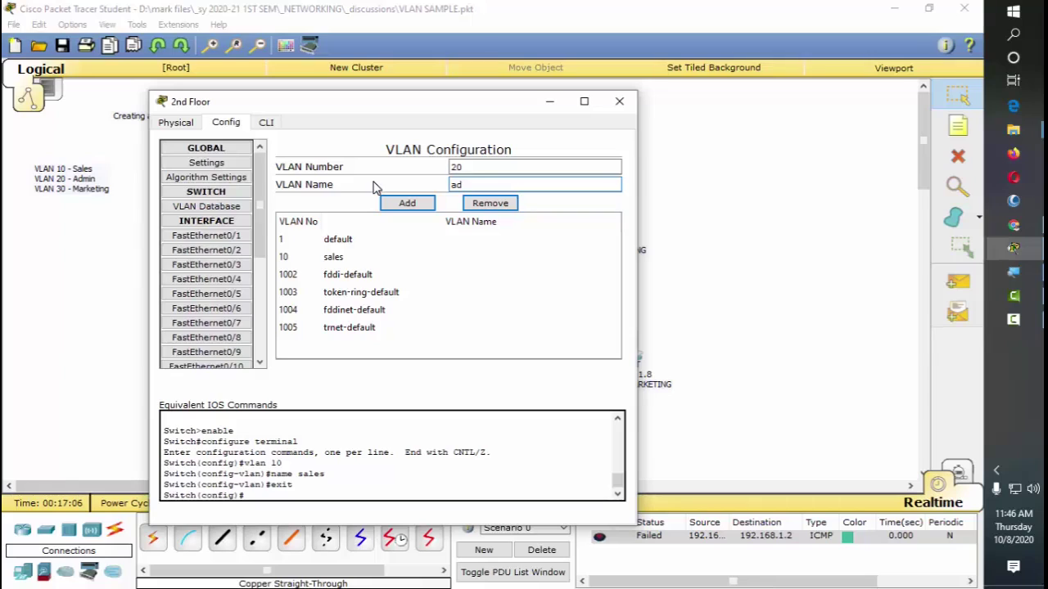
pyautogui.write('min')
pyautogui.click(407, 203)
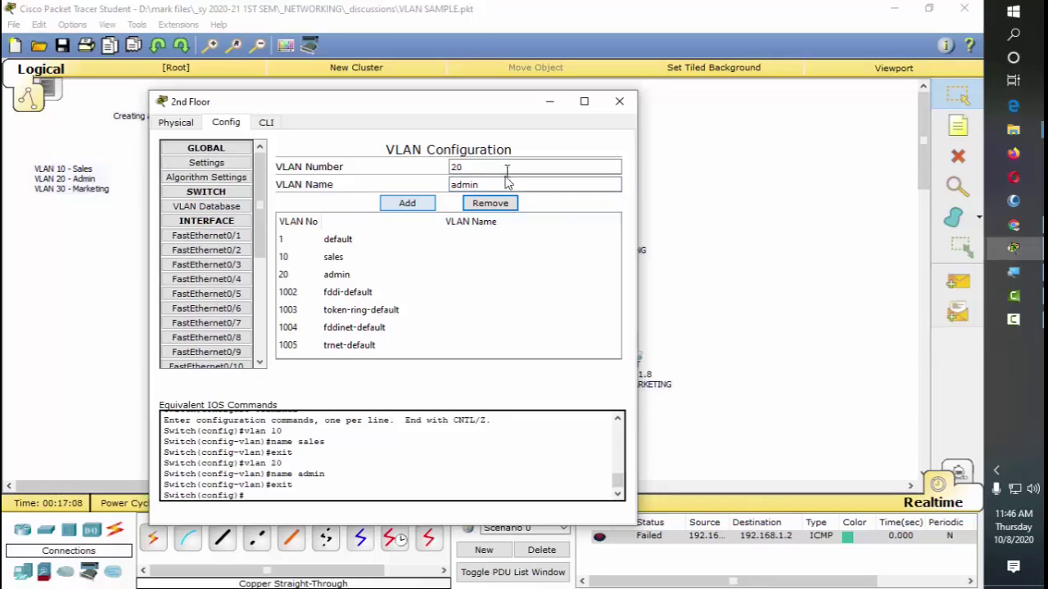
# Step: Add VLAN 30 named marketing to the 2nd Floor switch's VLAN database
pyautogui.moveTo(505, 167); pyautogui.dragTo(363, 166)
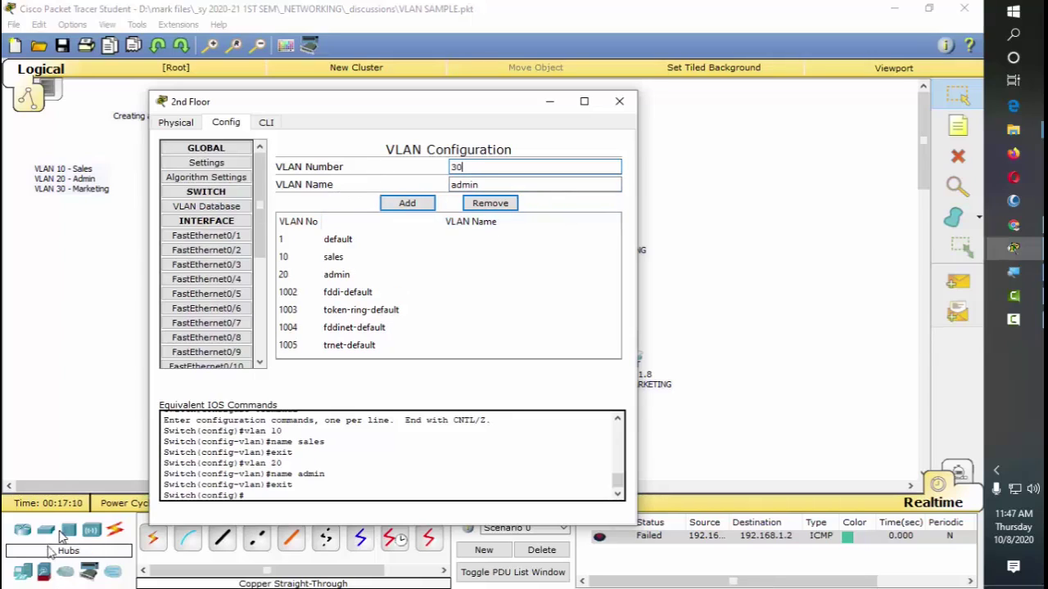
pyautogui.moveTo(495, 185); pyautogui.dragTo(361, 199)
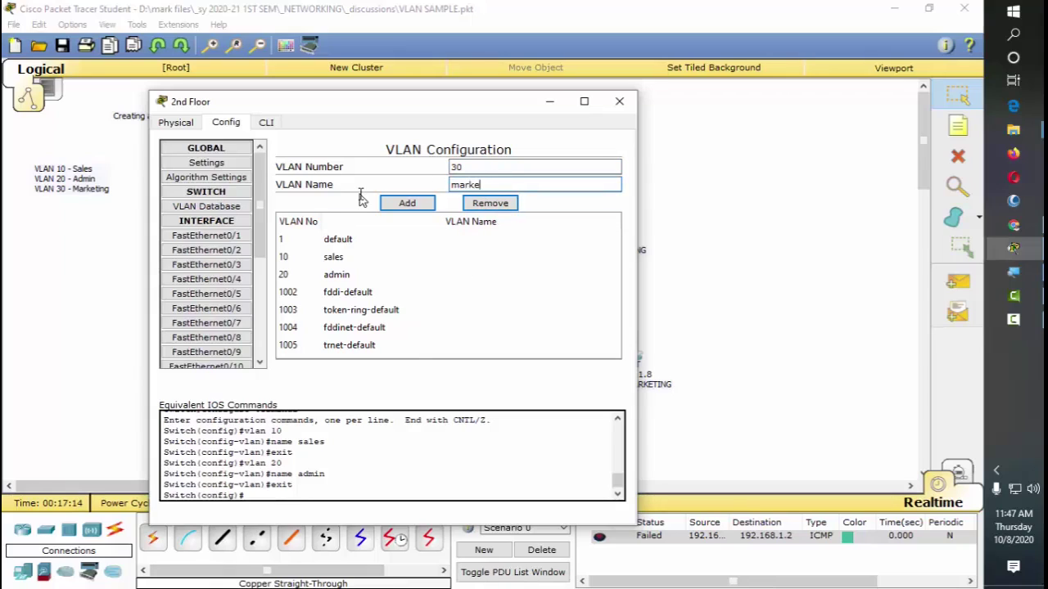
pyautogui.write('marketing')
pyautogui.click(407, 203)
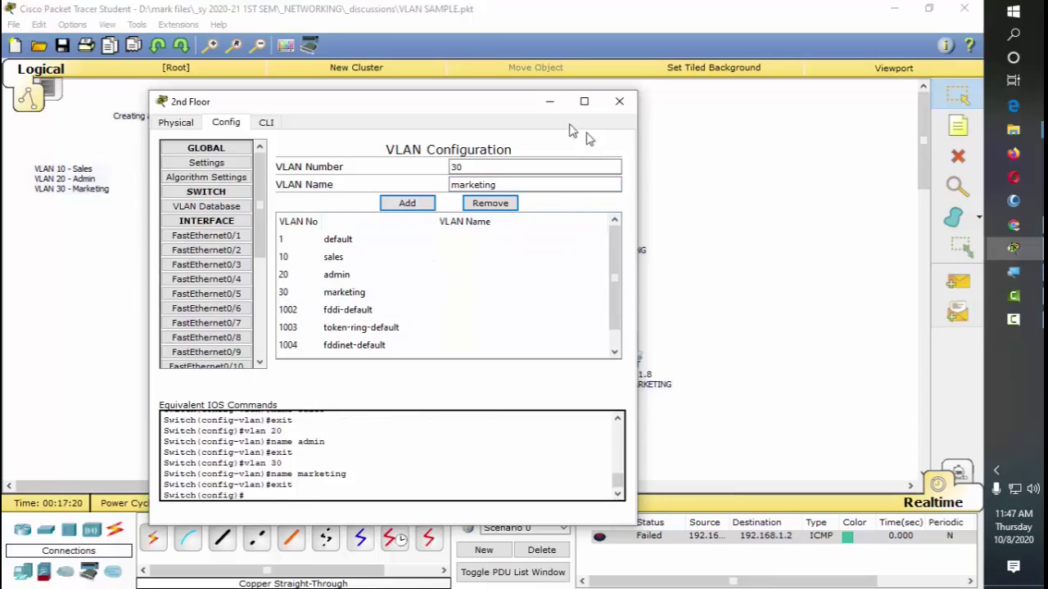
# Step: Assign FastEthernet0/4 of the 2nd Floor switch to VLAN 10 (sales), keeping the configuration window clear of the floor's devices
pyautogui.moveTo(508, 106); pyautogui.dragTo(543, 107)
pyautogui.moveTo(434, 110); pyautogui.dragTo(891, 83)
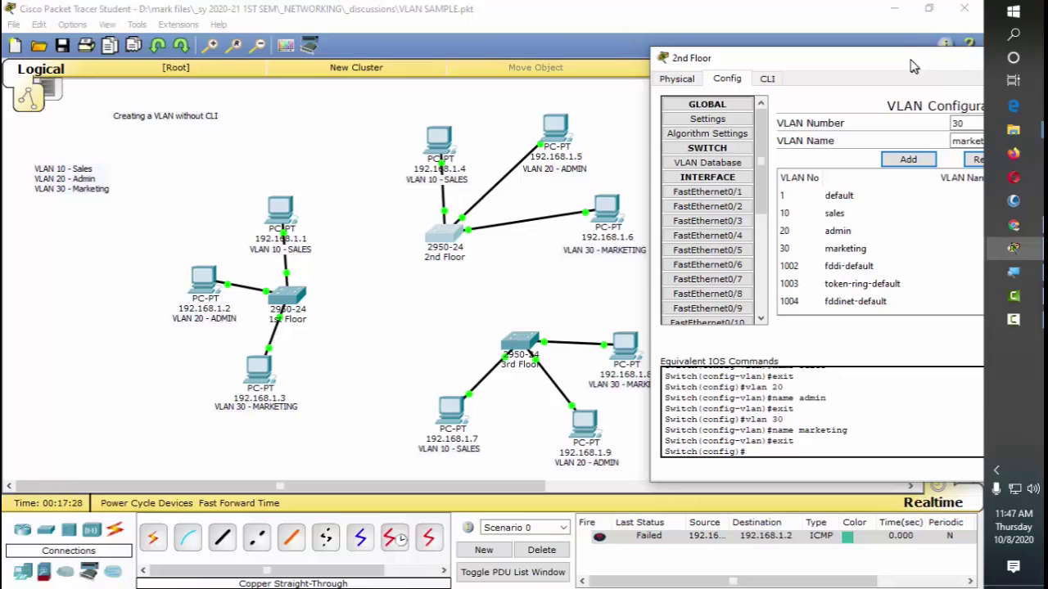
pyautogui.moveTo(913, 67); pyautogui.dragTo(614, 89)
pyautogui.click(577, 91)
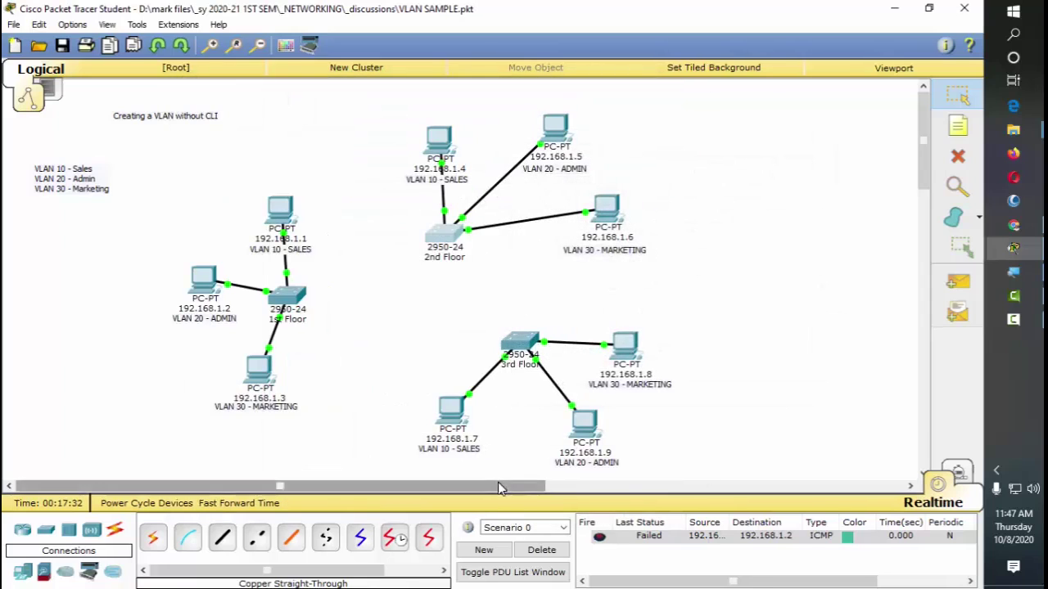
pyautogui.moveTo(498, 482); pyautogui.dragTo(695, 474)
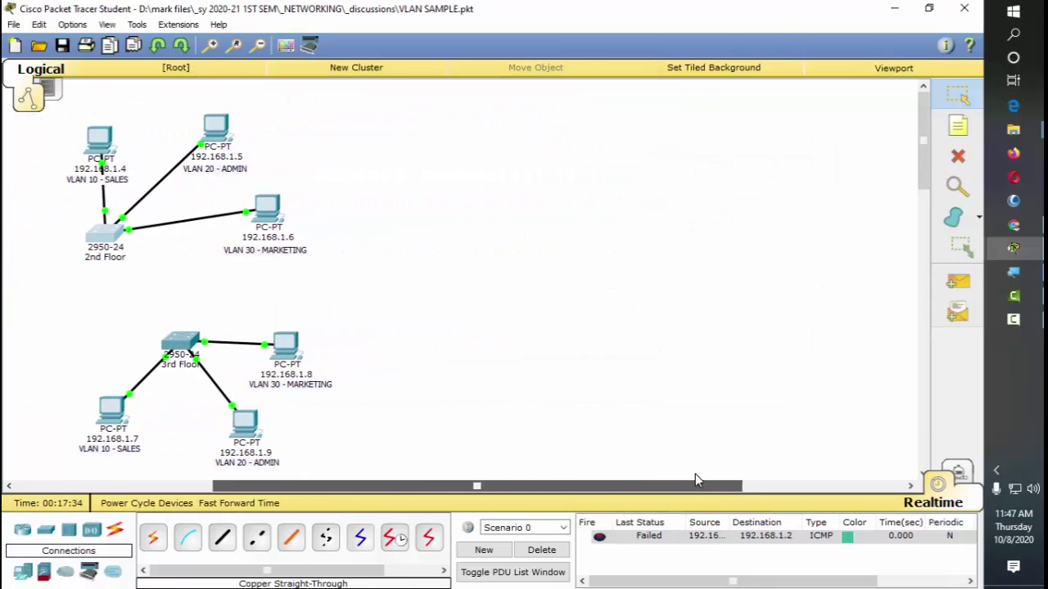
pyautogui.hotkey('alt', 'Tab')
pyautogui.moveTo(428, 91); pyautogui.dragTo(584, 86)
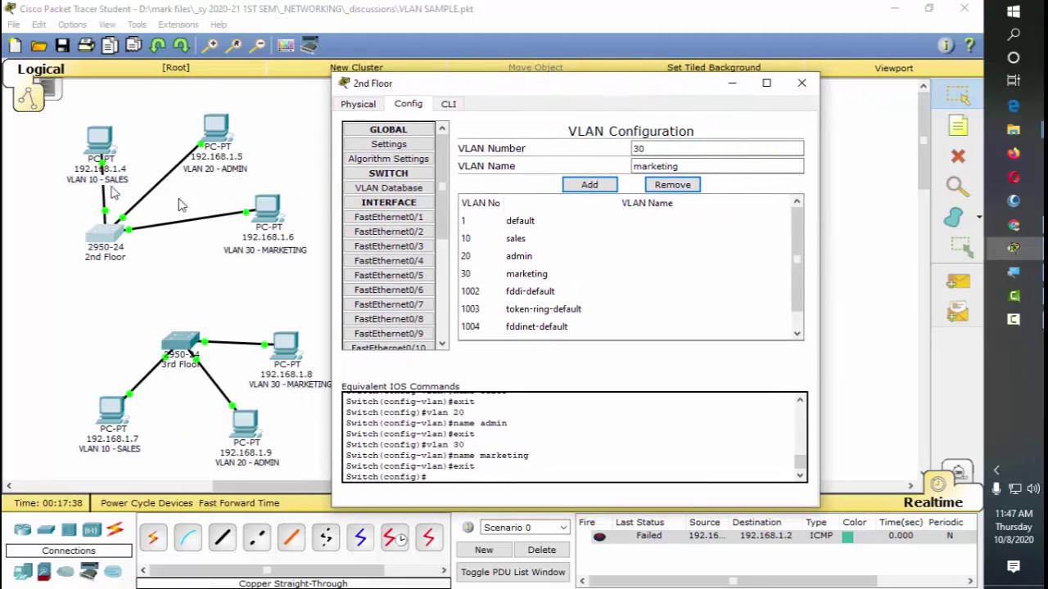
pyautogui.click(417, 266)
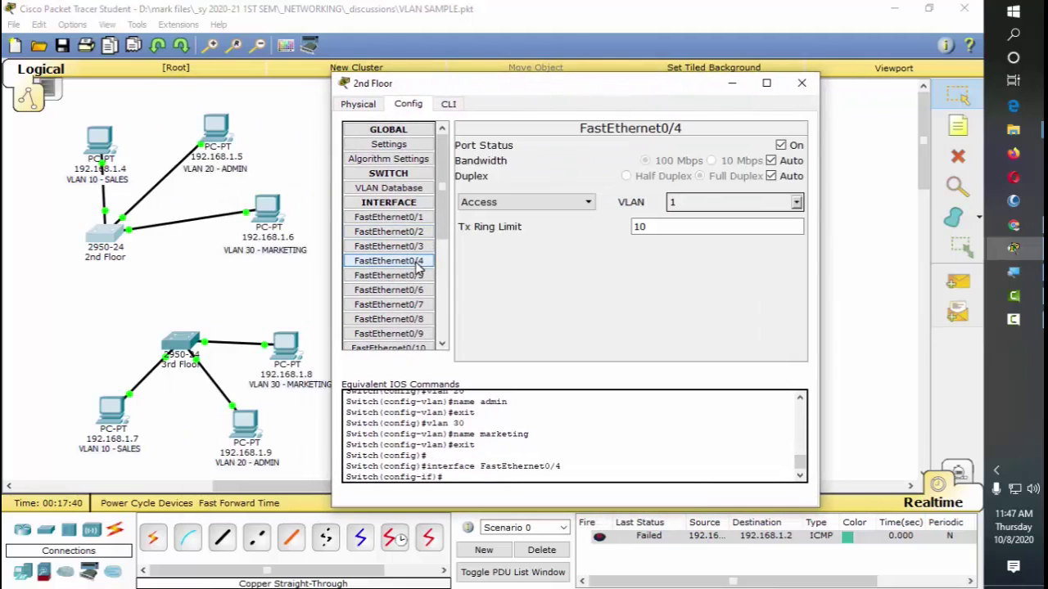
pyautogui.click(795, 203)
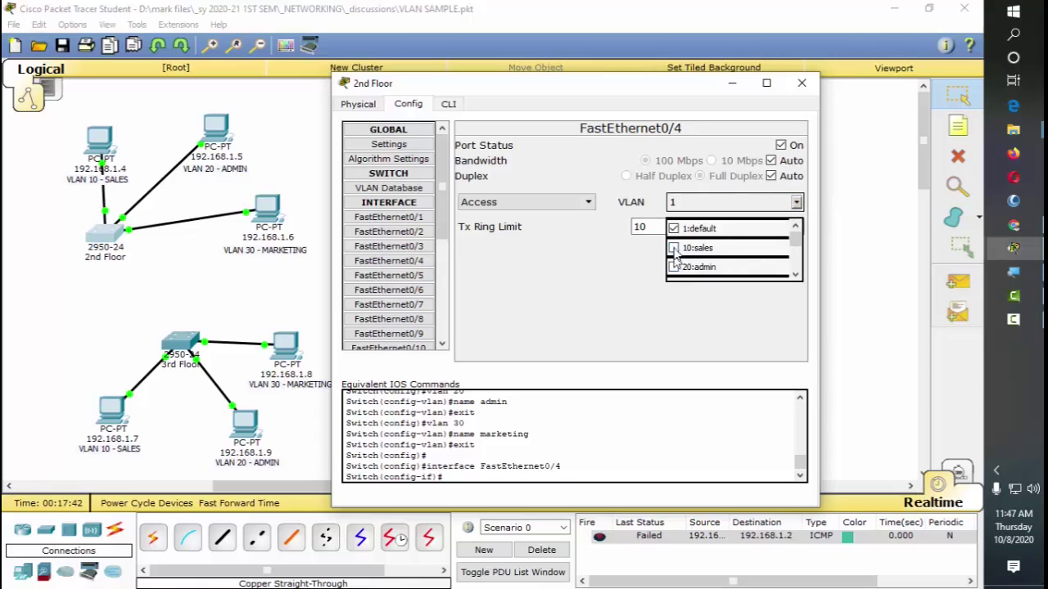
pyautogui.click(674, 248)
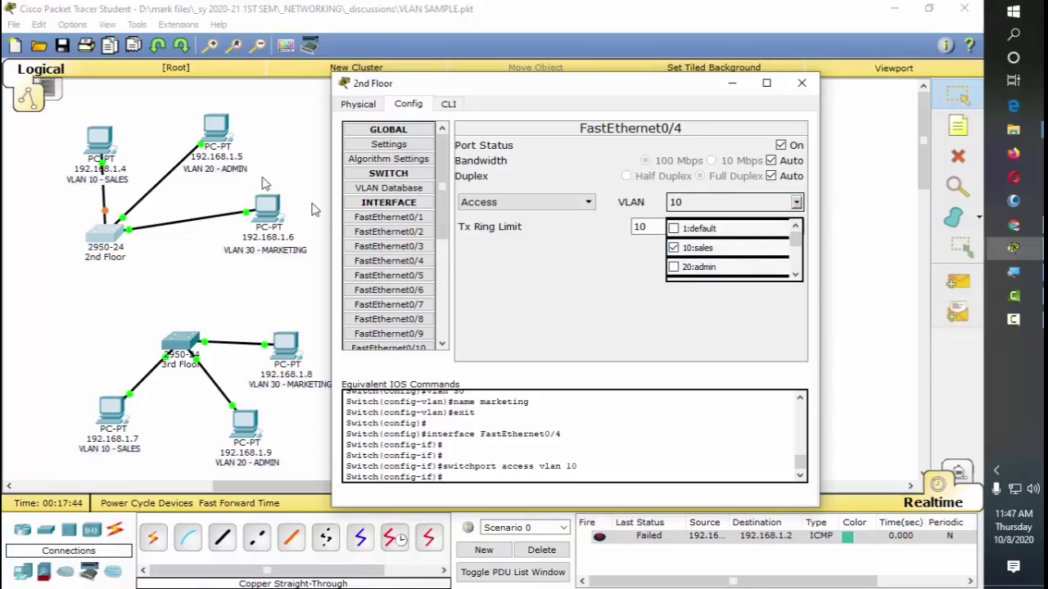
pyautogui.click(405, 260)
# Step: Assign FastEthernet0/5 of the 2nd Floor switch to VLAN 20 (admin)
pyautogui.click(414, 276)
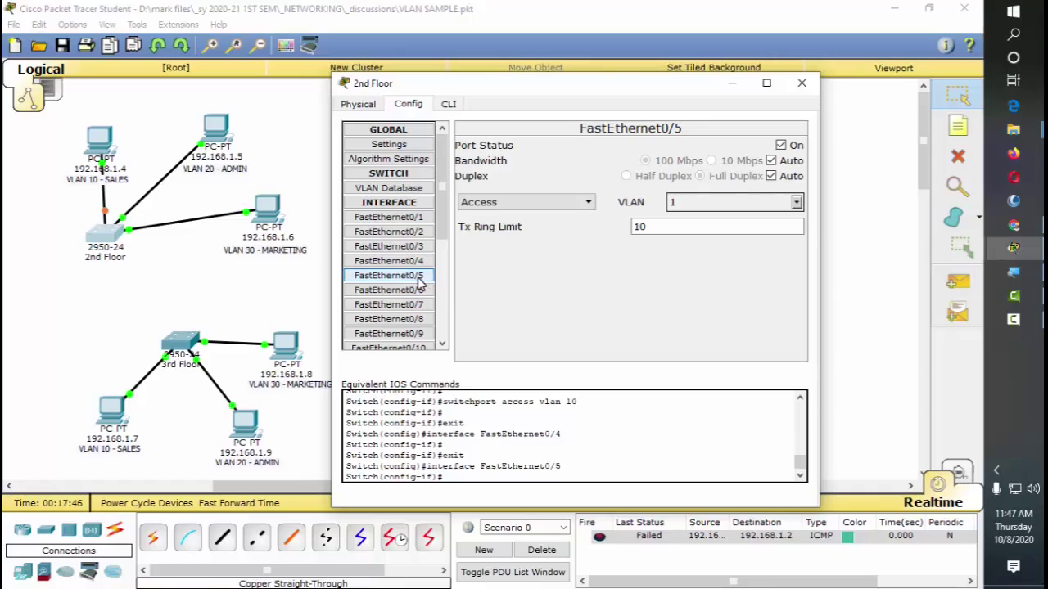
pyautogui.click(419, 282)
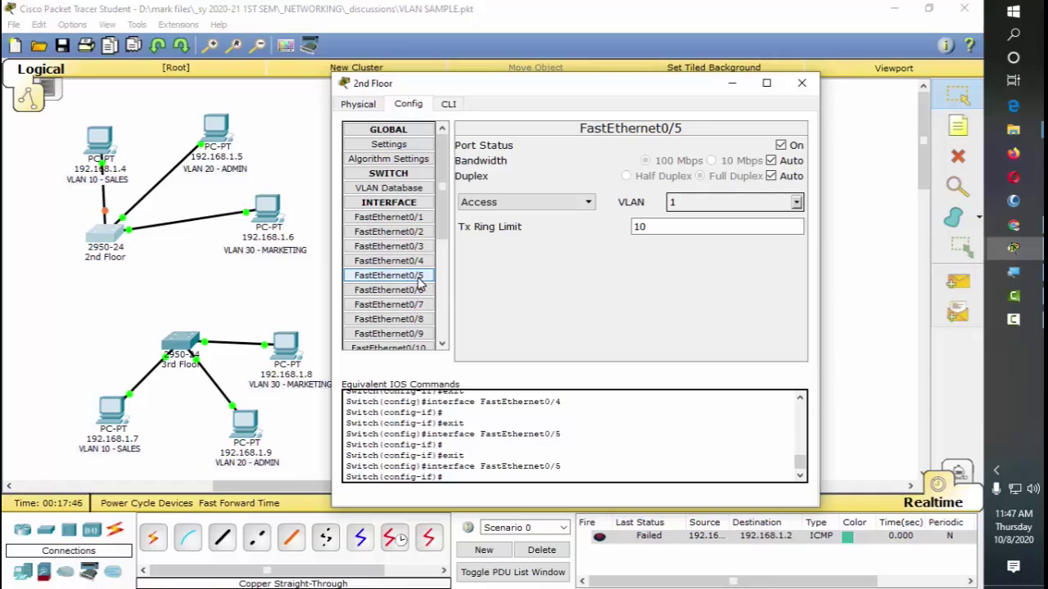
pyautogui.click(796, 202)
pyautogui.click(675, 268)
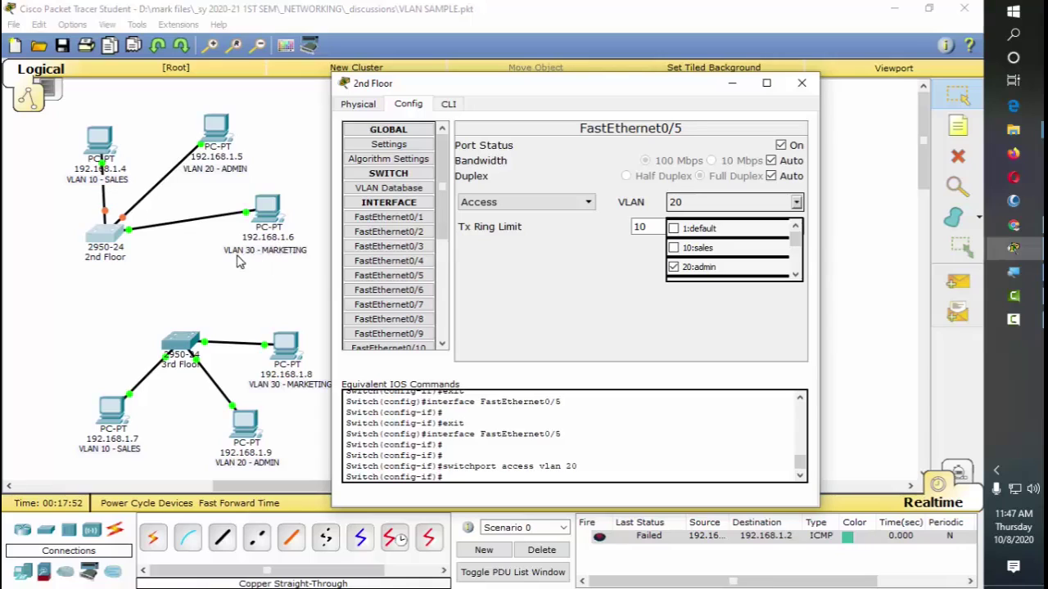
# Step: Assign FastEthernet0/6 of the 2nd Floor switch to VLAN 30 (marketing) and close the switch's configuration
pyautogui.click(417, 292)
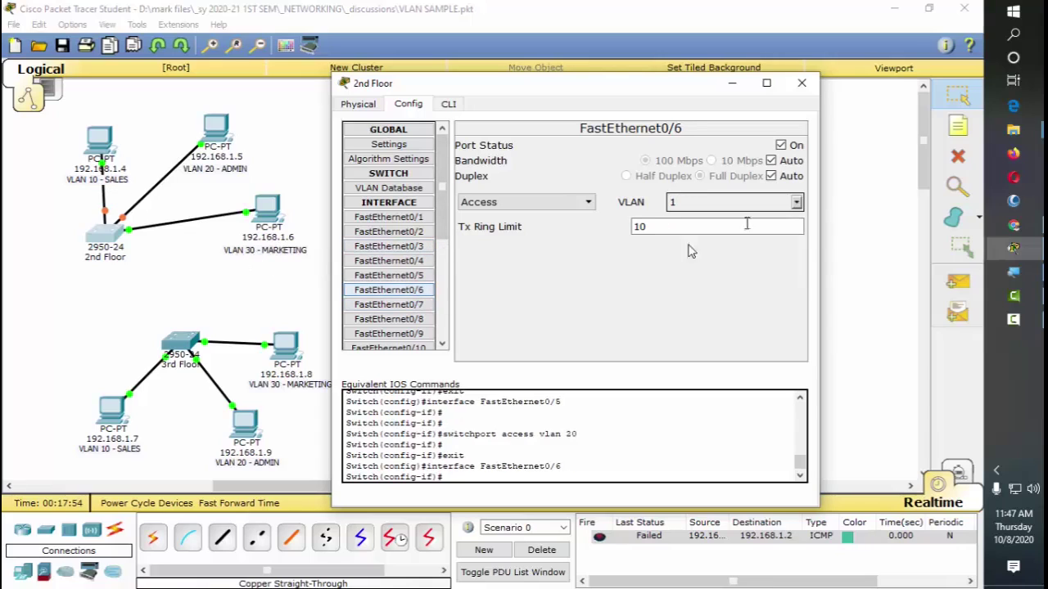
pyautogui.click(795, 203)
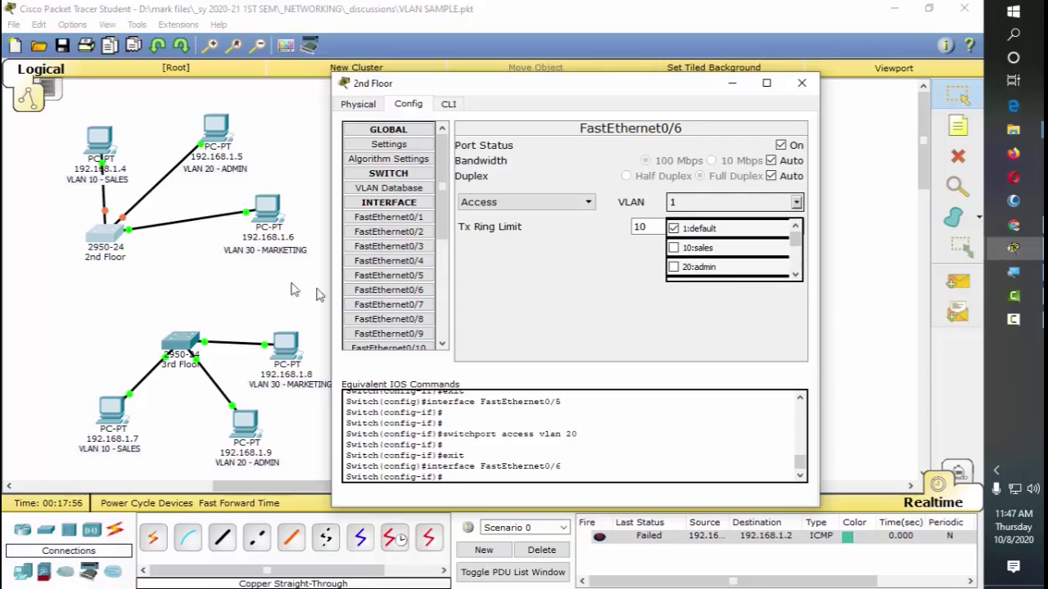
pyautogui.click(795, 274)
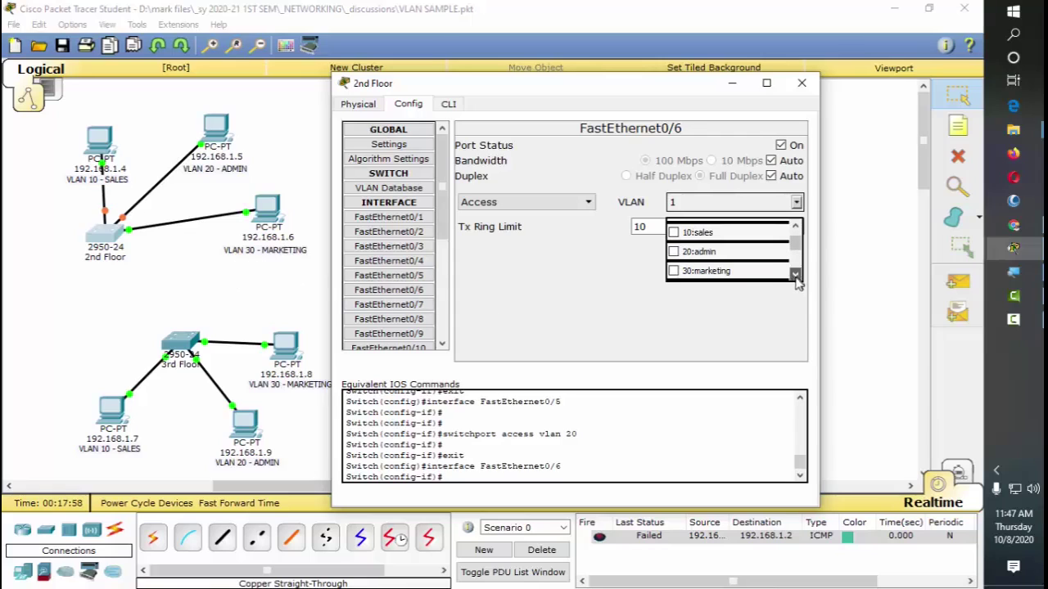
pyautogui.click(673, 271)
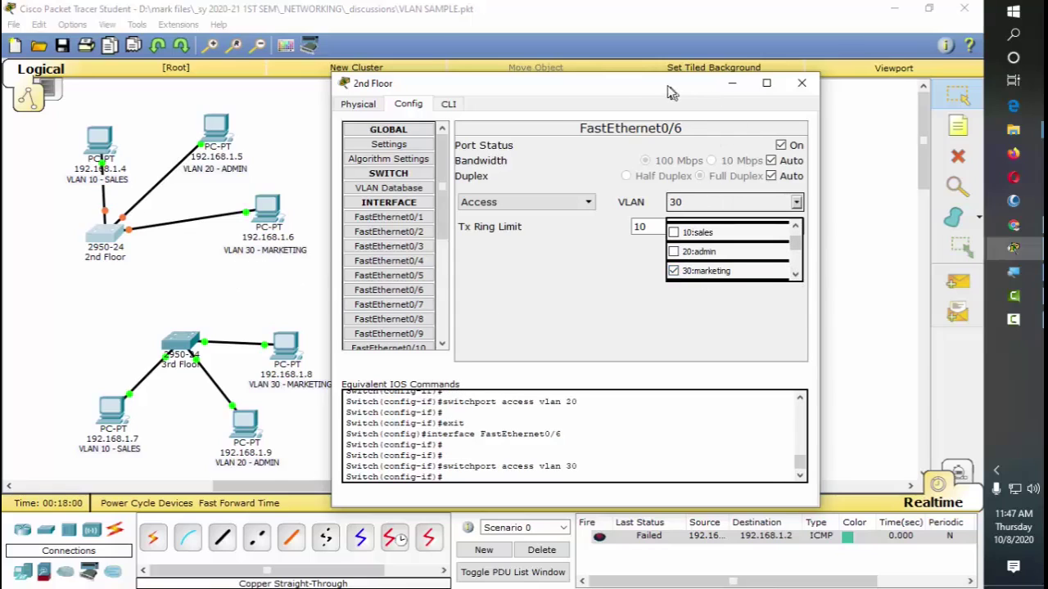
pyautogui.moveTo(669, 91)
pyautogui.mouseDown()
pyautogui.moveTo(639, 86)
pyautogui.moveTo(674, 87)
pyautogui.mouseUp()
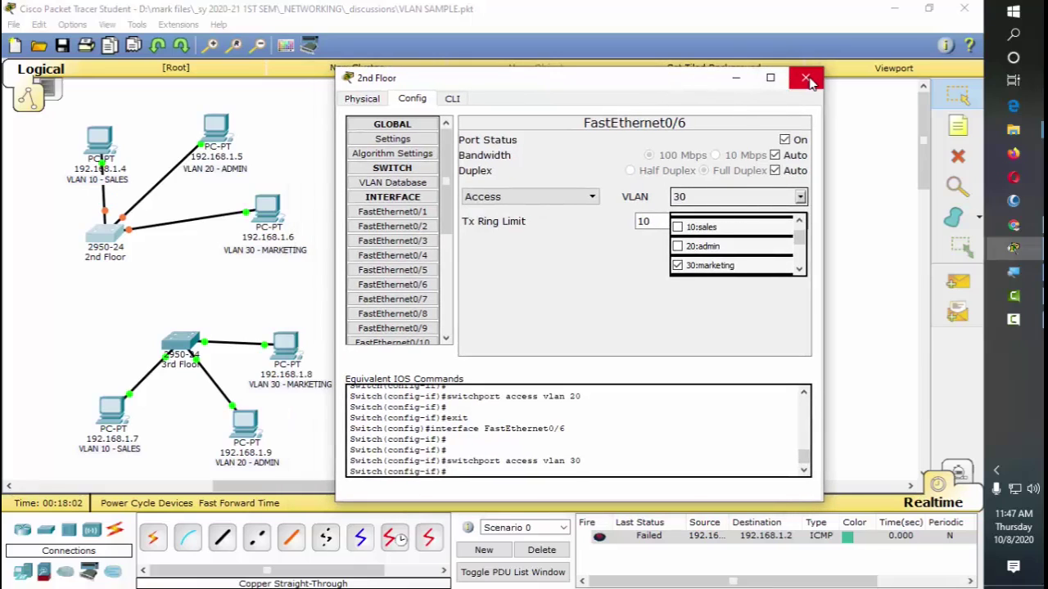
pyautogui.click(806, 80)
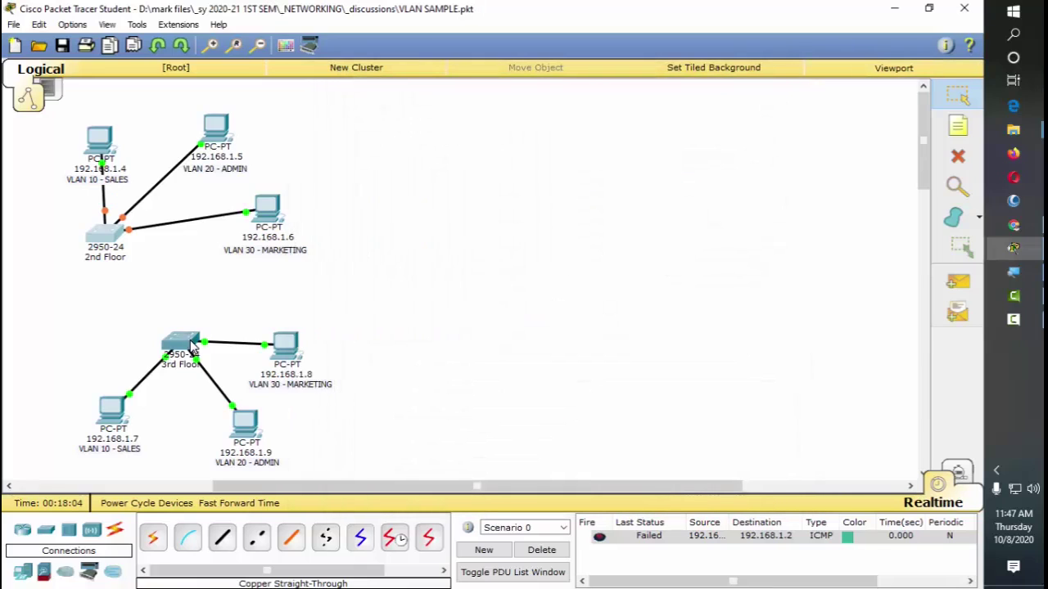
# Step: Add VLAN 10 named sales to the VLAN database of the 3rd Floor switch
pyautogui.click(193, 346)
pyautogui.moveTo(516, 106); pyautogui.dragTo(631, 88)
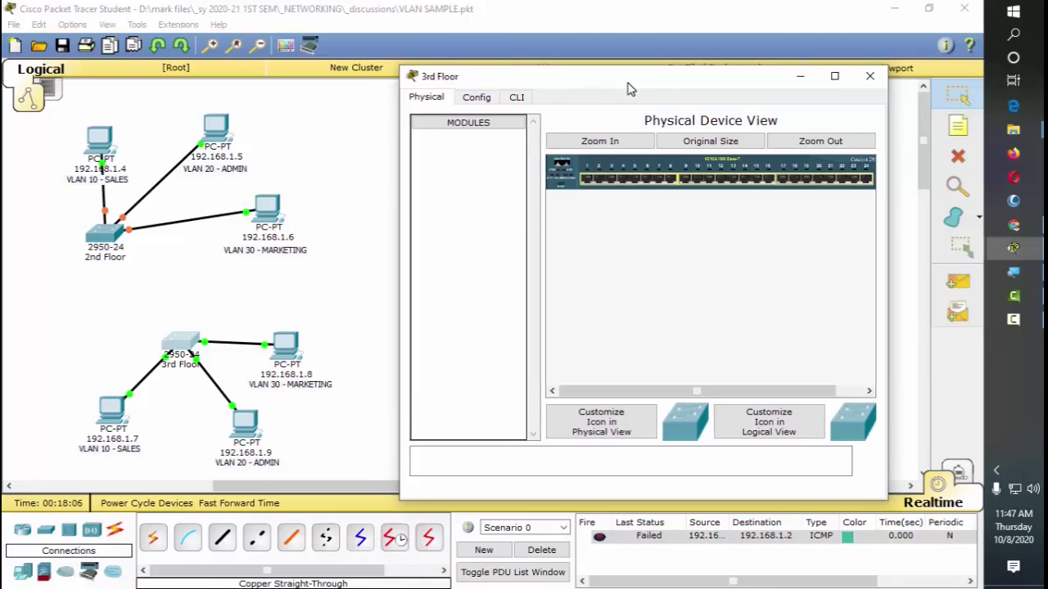
pyautogui.click(481, 101)
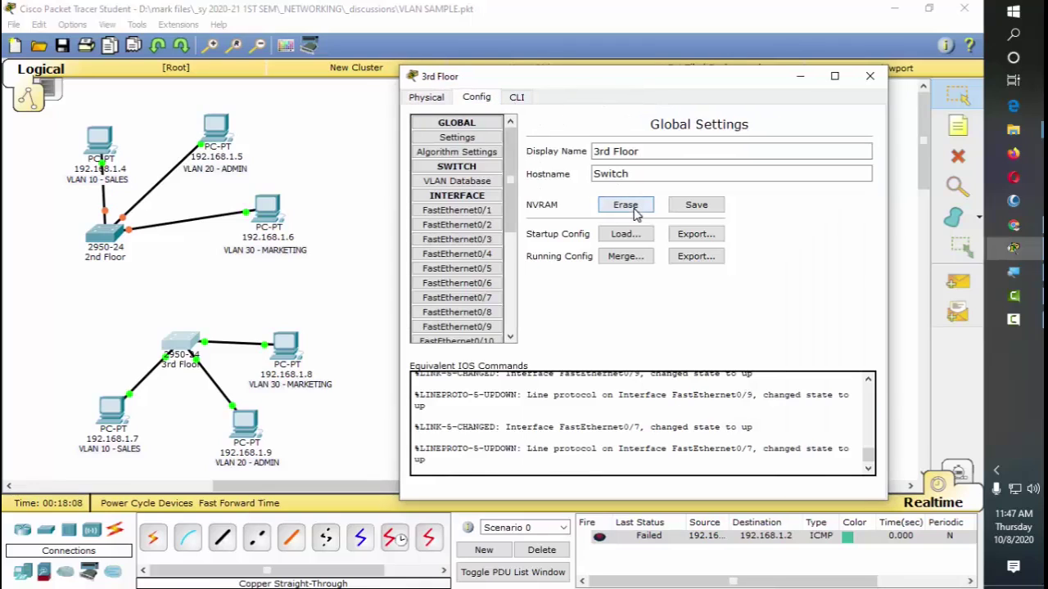
pyautogui.click(457, 181)
pyautogui.click(743, 142)
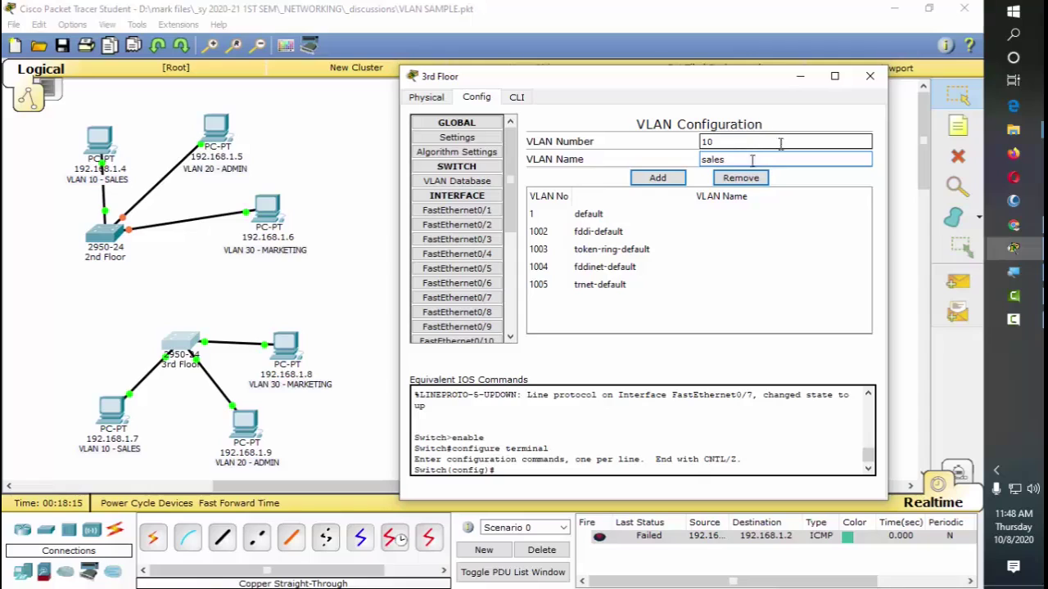
pyautogui.click(657, 177)
# Step: Add VLAN 20 named admin to the 3rd Floor switch's VLAN database
pyautogui.hotkey('shift', 'Tab')
pyautogui.hotkey('shift', 'Tab')
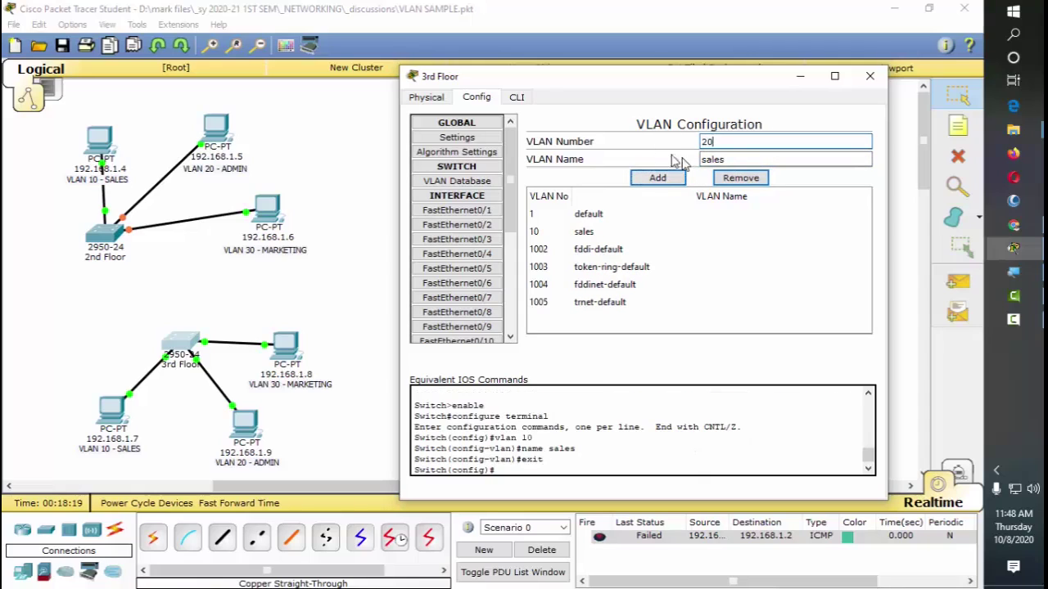
pyautogui.press('Tab')
pyautogui.write('a')
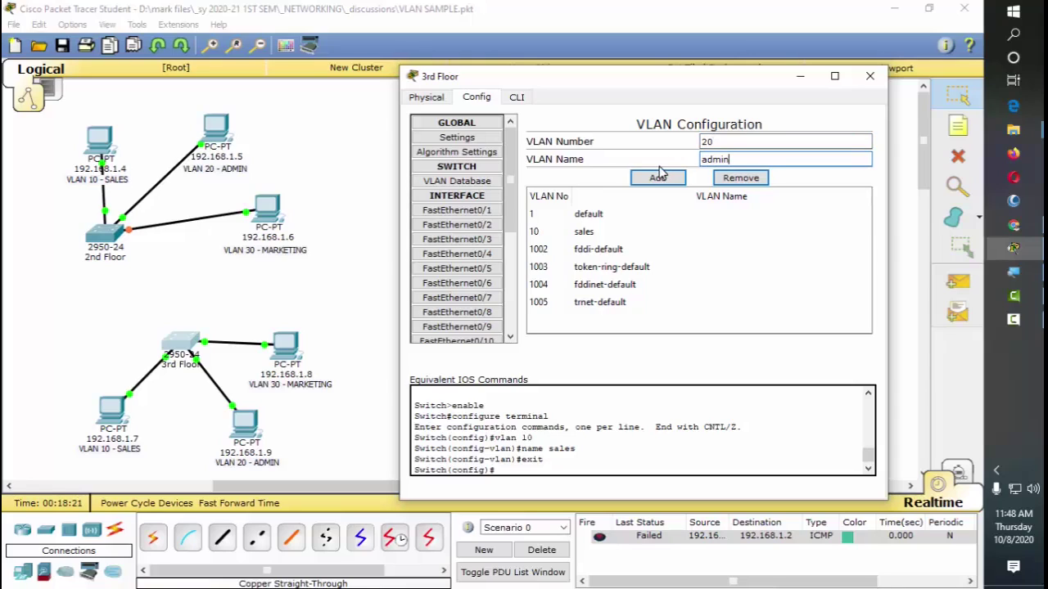
pyautogui.click(657, 178)
# Step: Add VLAN 30 named marketing to the 3rd Floor switch's VLAN database
pyautogui.hotkey('shift', 'Tab')
pyautogui.hotkey('shift', 'Tab')
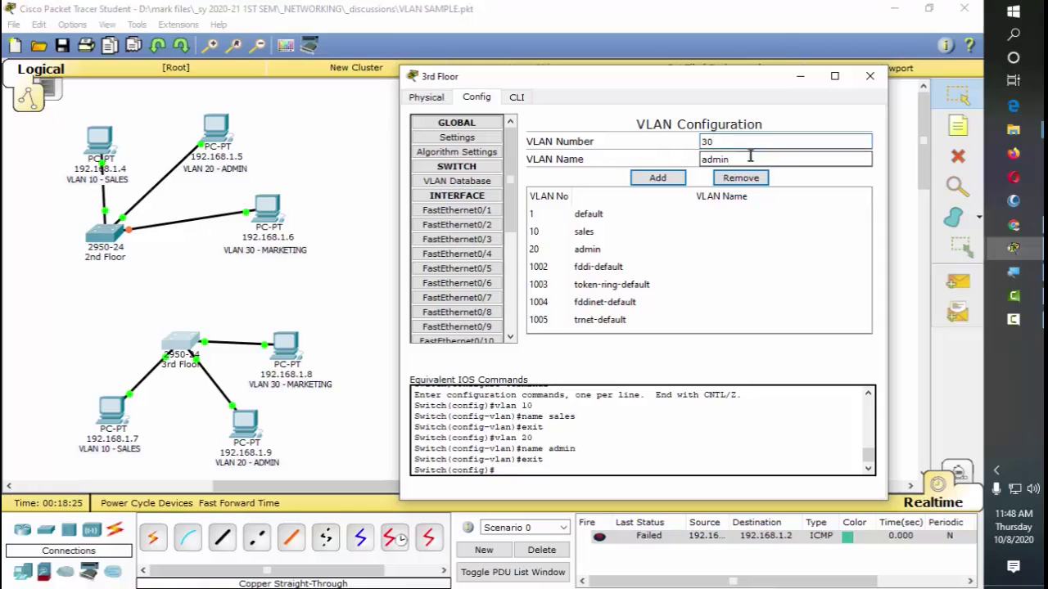
pyautogui.press('Tab')
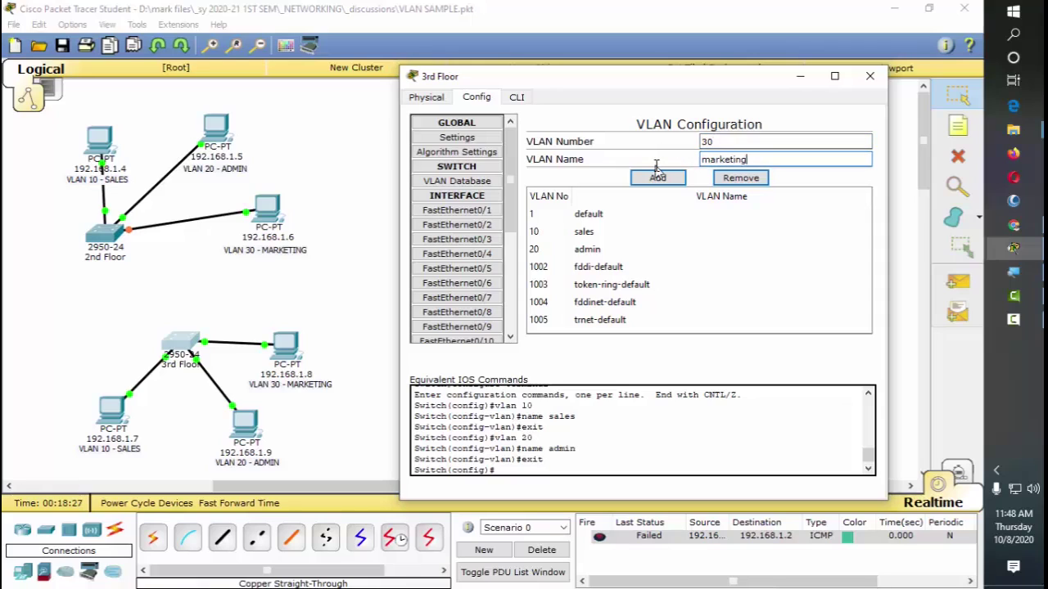
pyautogui.click(658, 175)
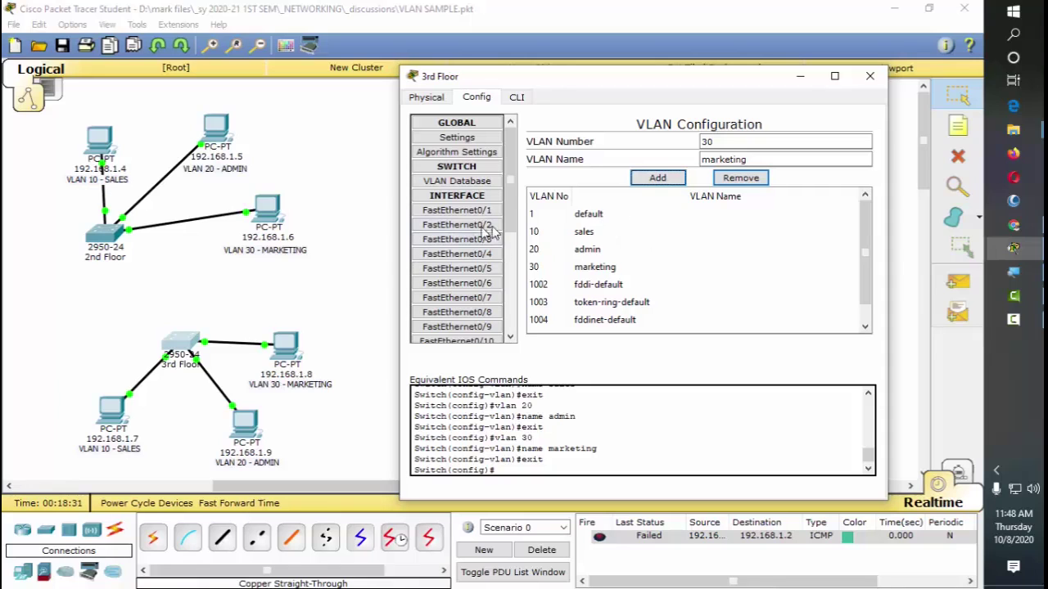
# Step: Assign FastEthernet0/8 of the 3rd Floor switch to VLAN 30 (marketing)
pyautogui.moveTo(540, 78)
pyautogui.mouseDown()
pyautogui.moveTo(491, 243)
pyautogui.moveTo(523, 71)
pyautogui.mouseUp()
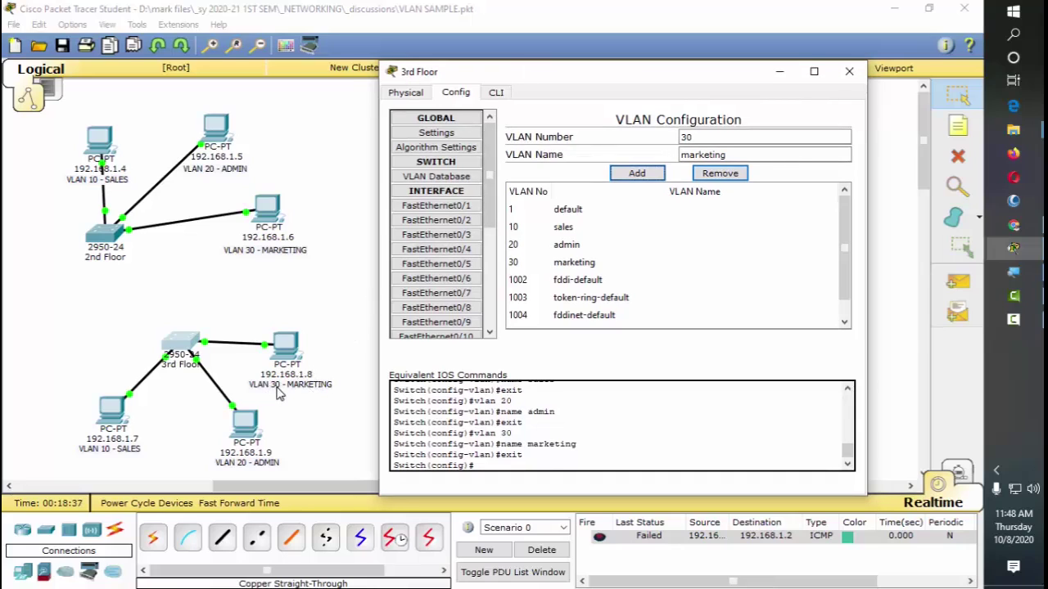
pyautogui.click(467, 309)
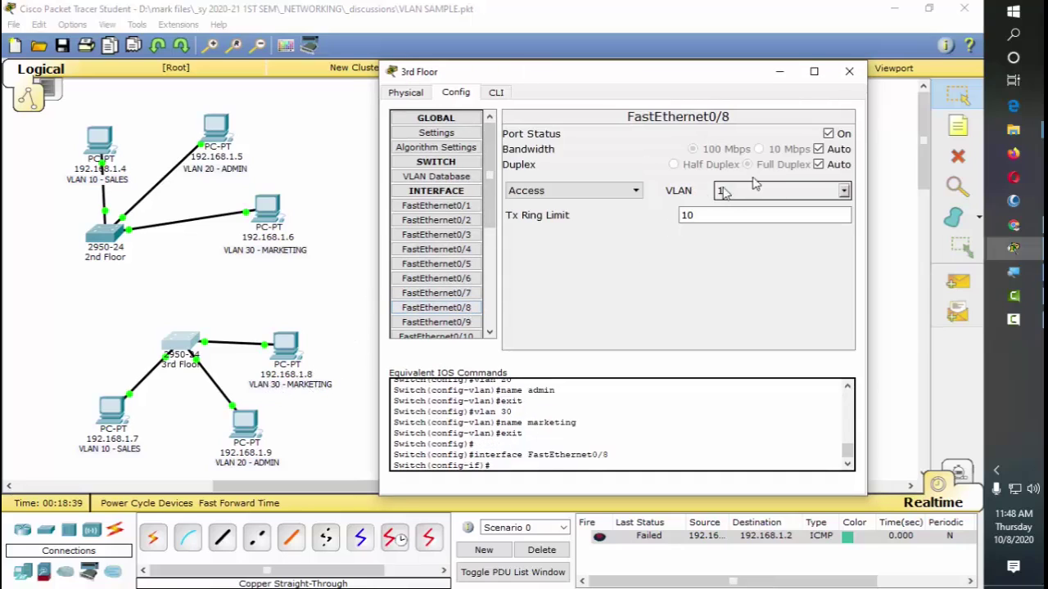
pyautogui.click(843, 191)
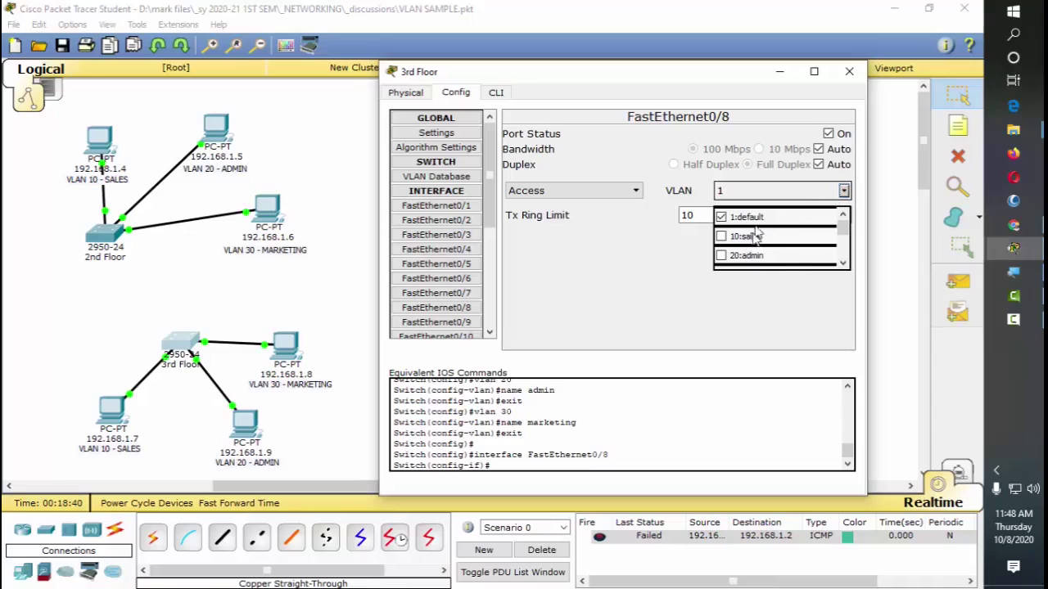
pyautogui.click(844, 265)
pyautogui.click(721, 243)
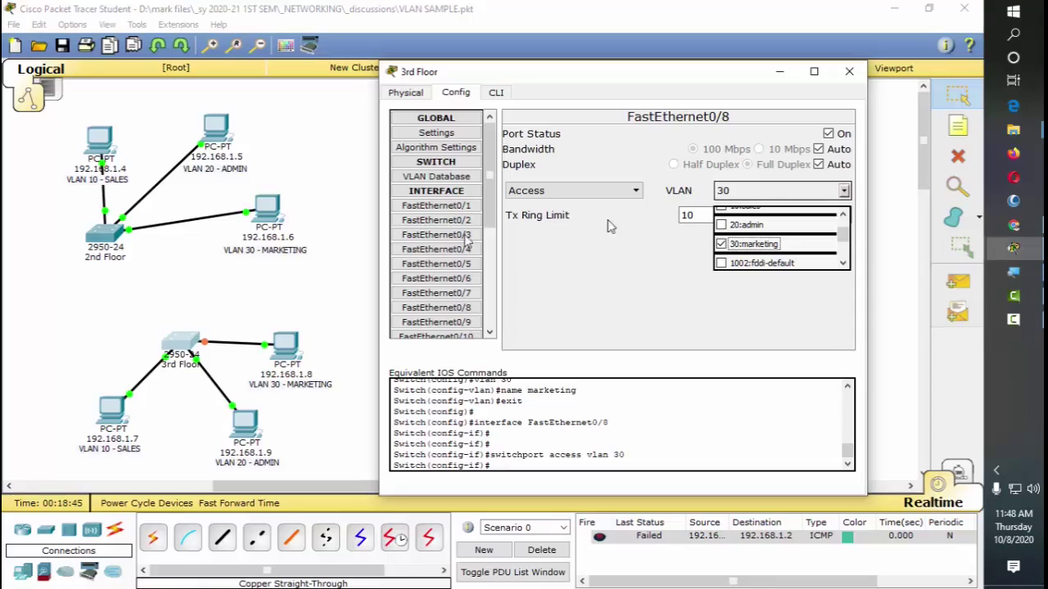
# Step: Assign FastEthernet0/7 of the 3rd Floor switch to VLAN 10 (sales) and move the switch closer to PC 192.168.1.7
pyautogui.click(463, 322)
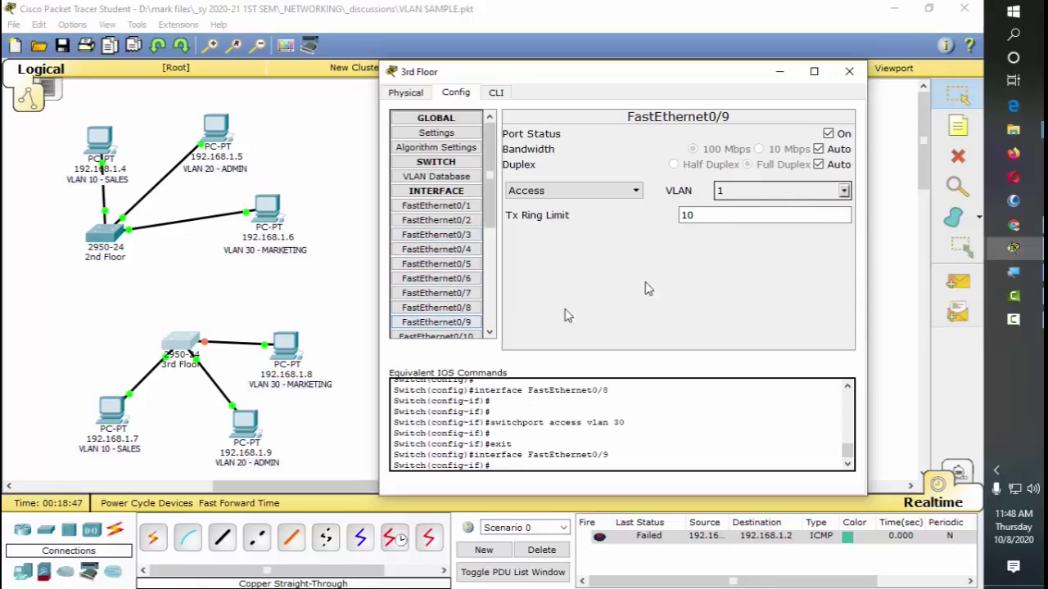
pyautogui.click(842, 190)
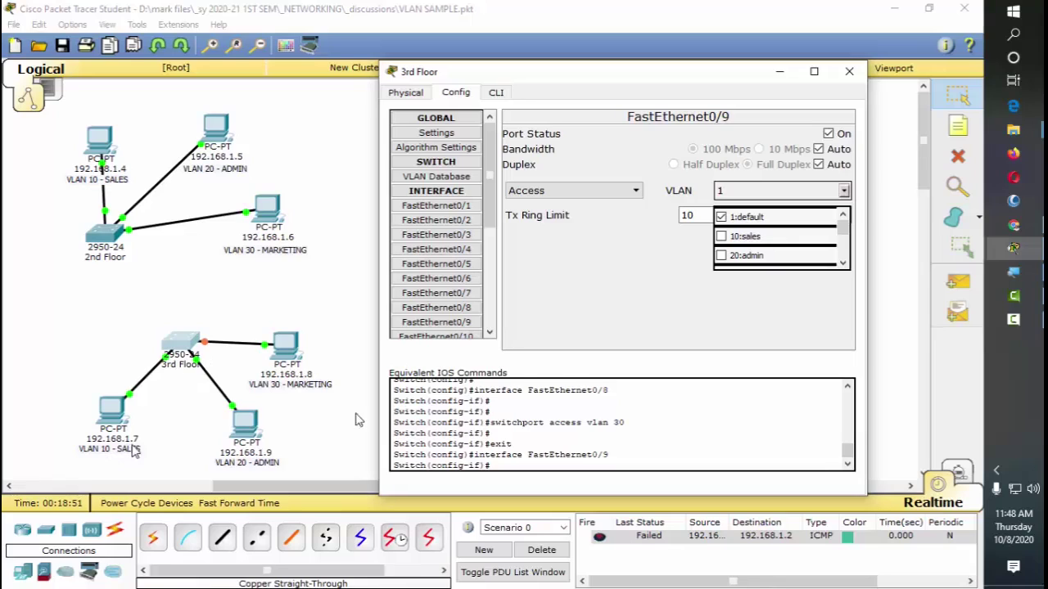
pyautogui.click(465, 293)
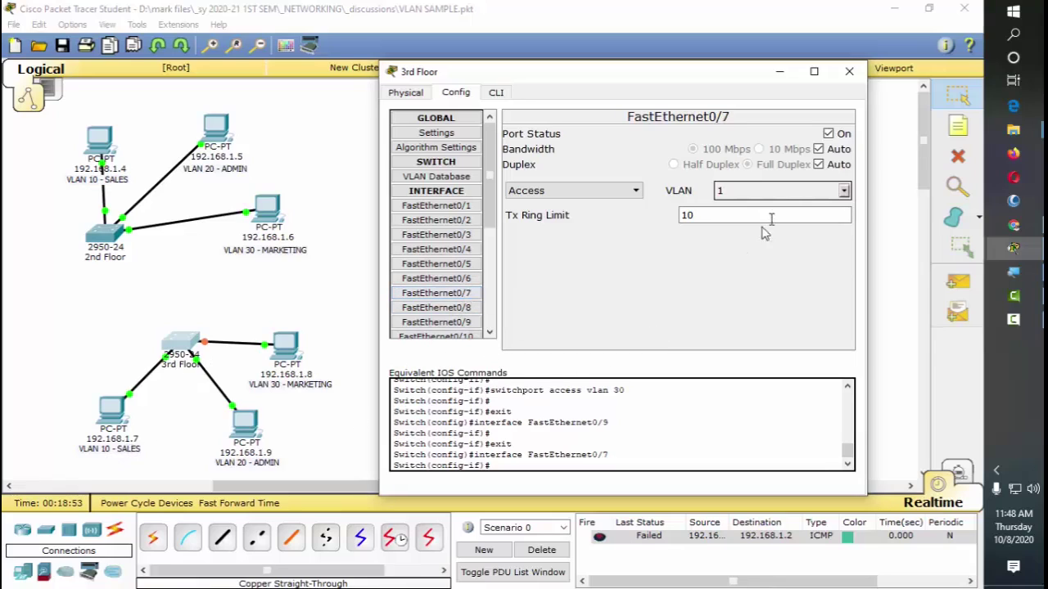
pyautogui.click(843, 191)
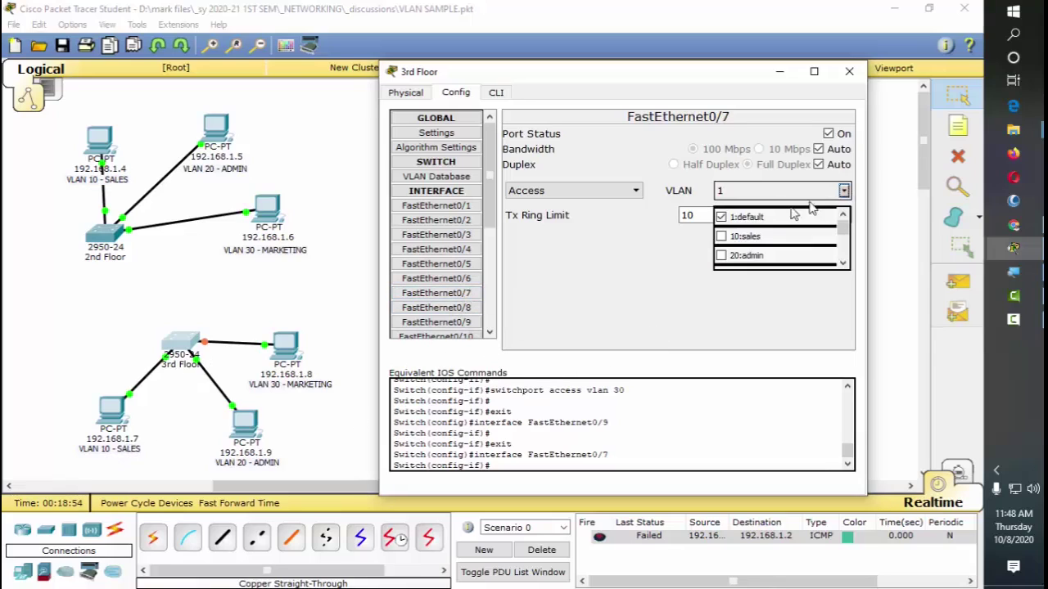
pyautogui.click(722, 237)
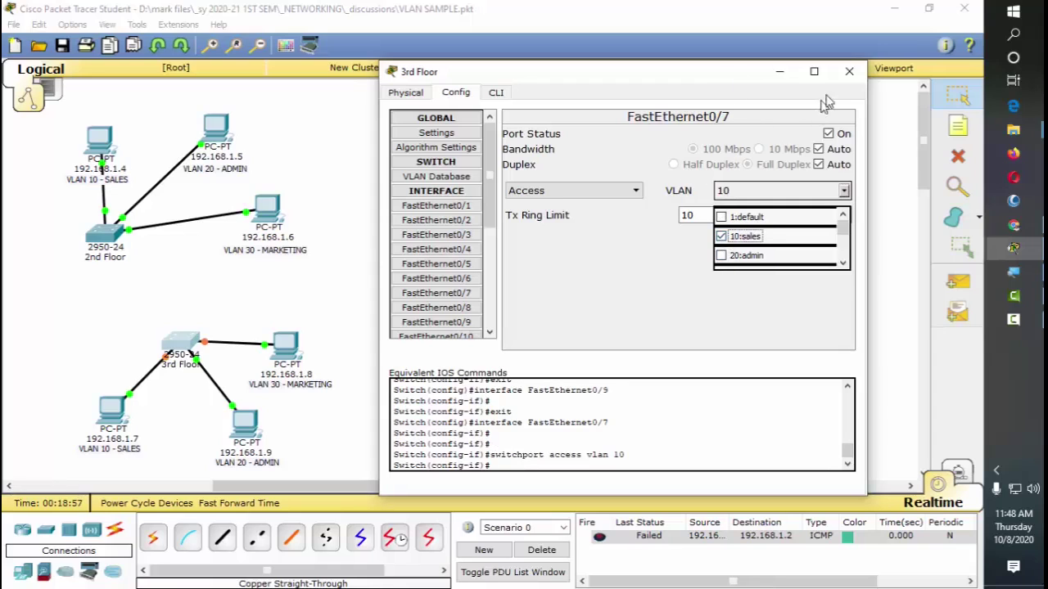
pyautogui.click(849, 71)
pyautogui.moveTo(669, 489); pyautogui.dragTo(493, 497)
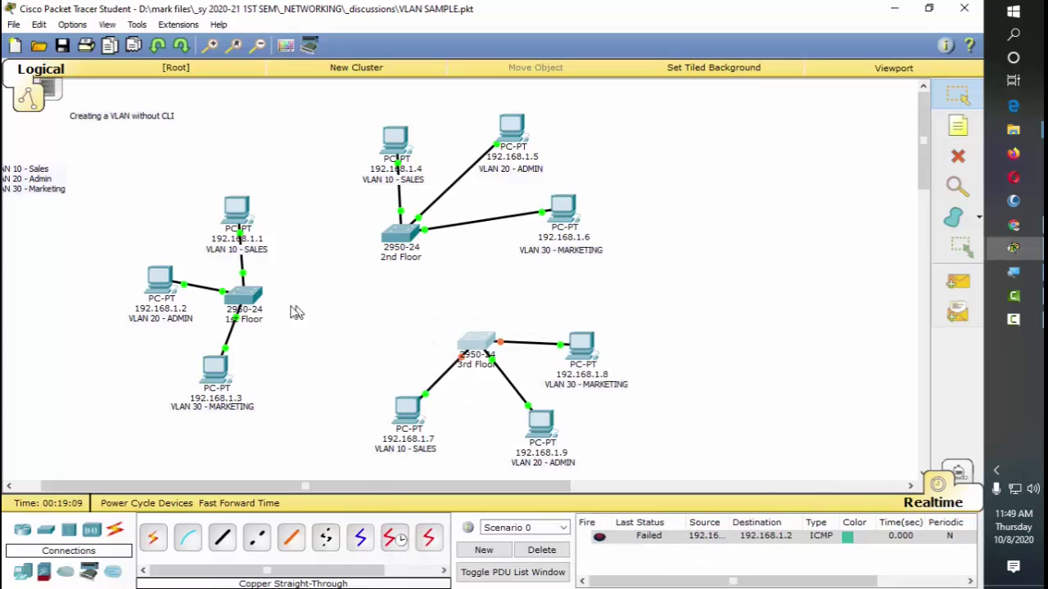
pyautogui.moveTo(483, 353); pyautogui.dragTo(447, 355)
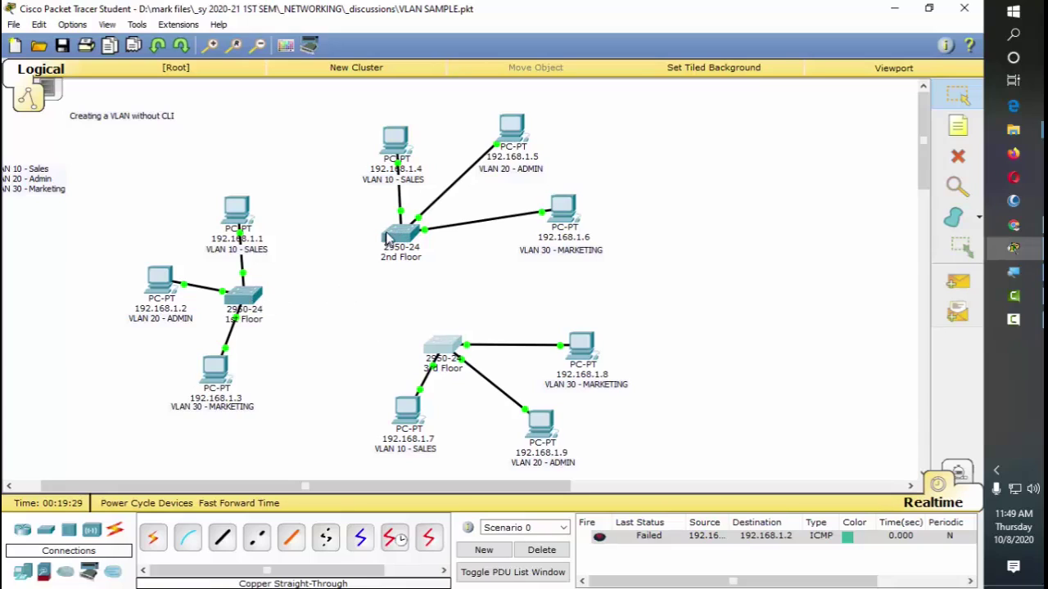
# Step: Assign FastEthernet0/11 of the 1st Floor switch to VLAN 10 (sales)
pyautogui.doubleClick(244, 304)
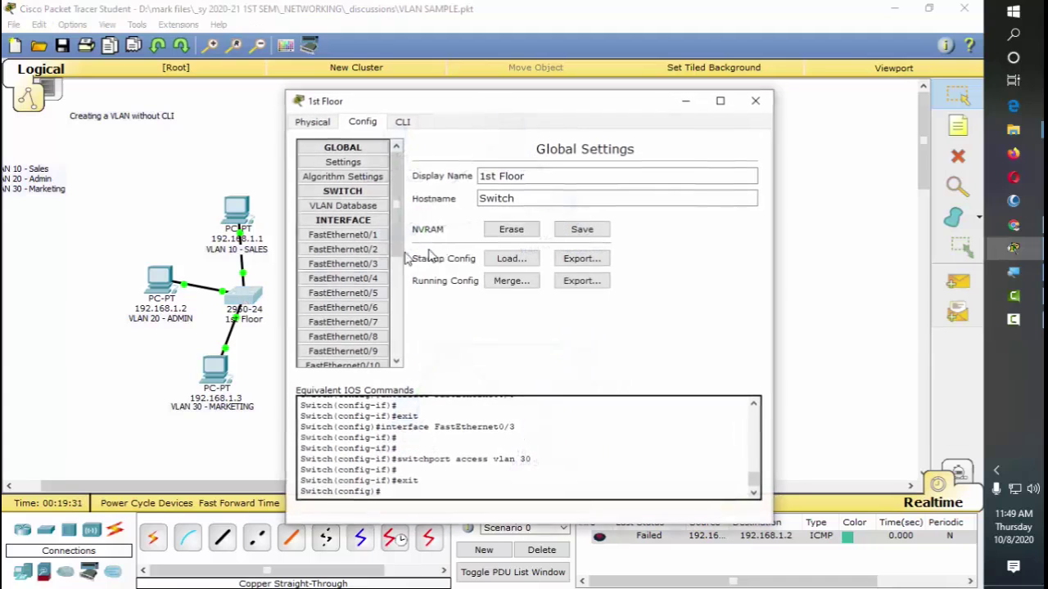
pyautogui.moveTo(484, 105); pyautogui.dragTo(680, 110)
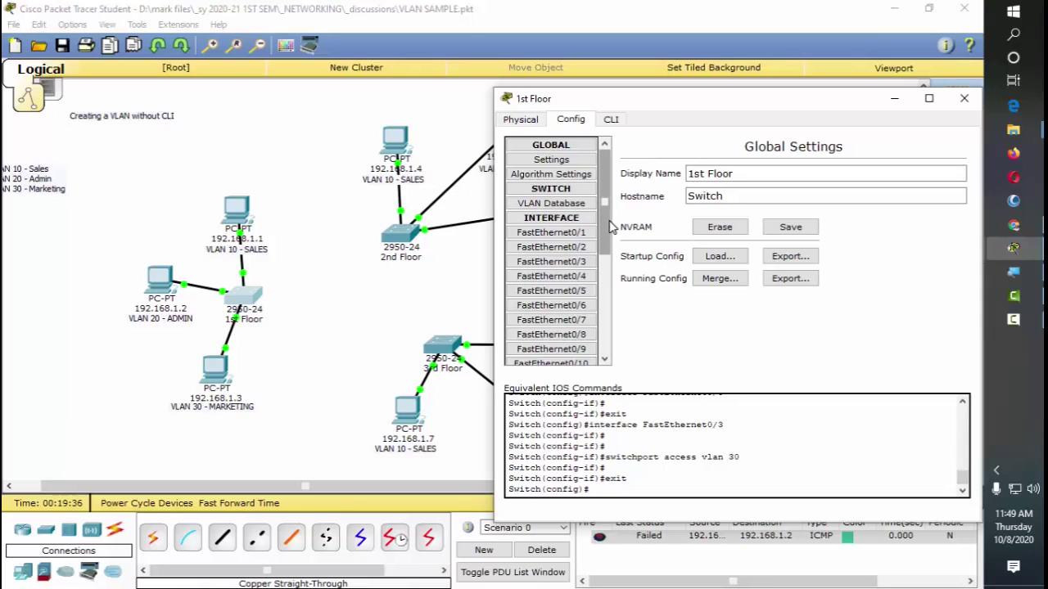
pyautogui.scroll(-3, 608, 226)
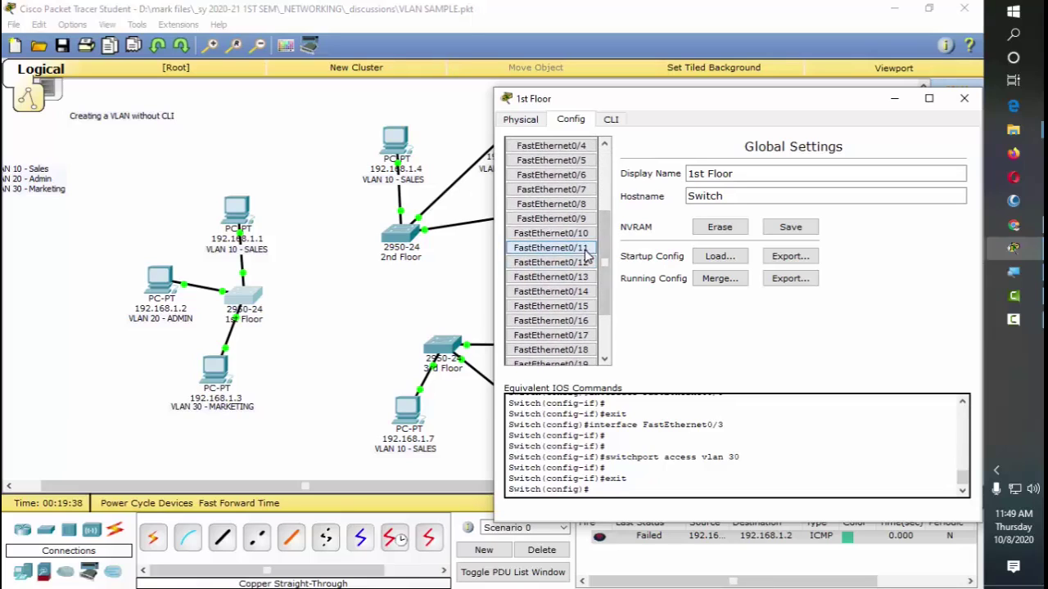
pyautogui.click(550, 247)
pyautogui.click(958, 217)
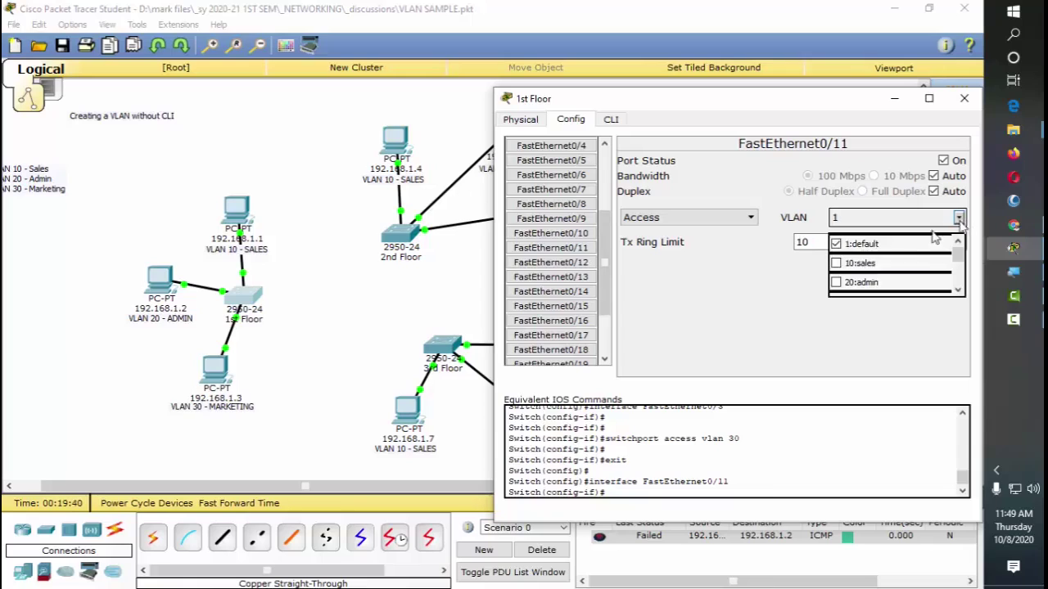
pyautogui.click(836, 264)
# Step: Assign FastEthernet0/12 of the 1st Floor switch to VLAN 20 (admin)
pyautogui.click(550, 262)
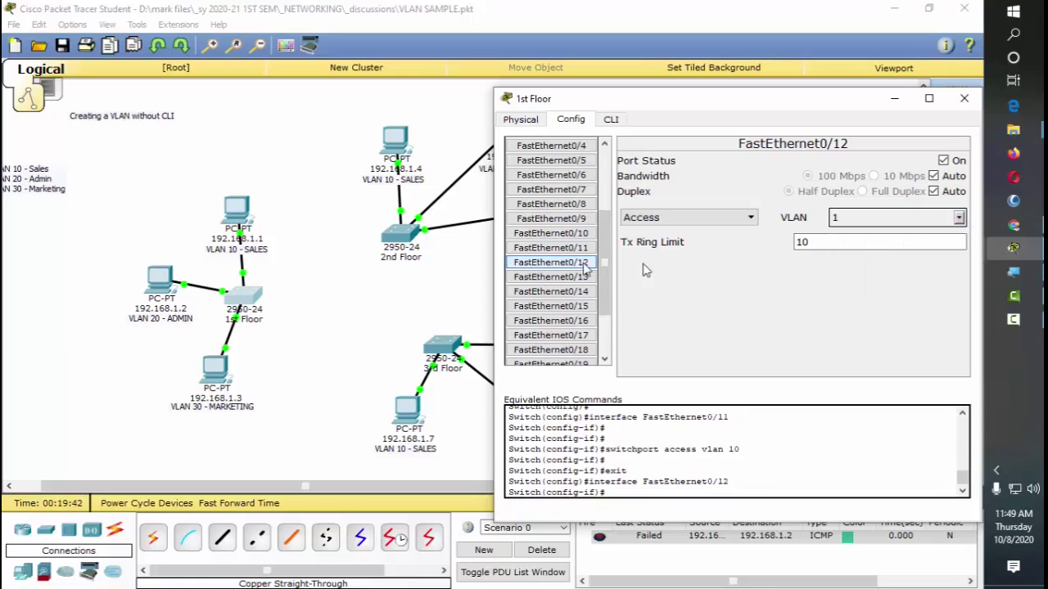
pyautogui.click(958, 218)
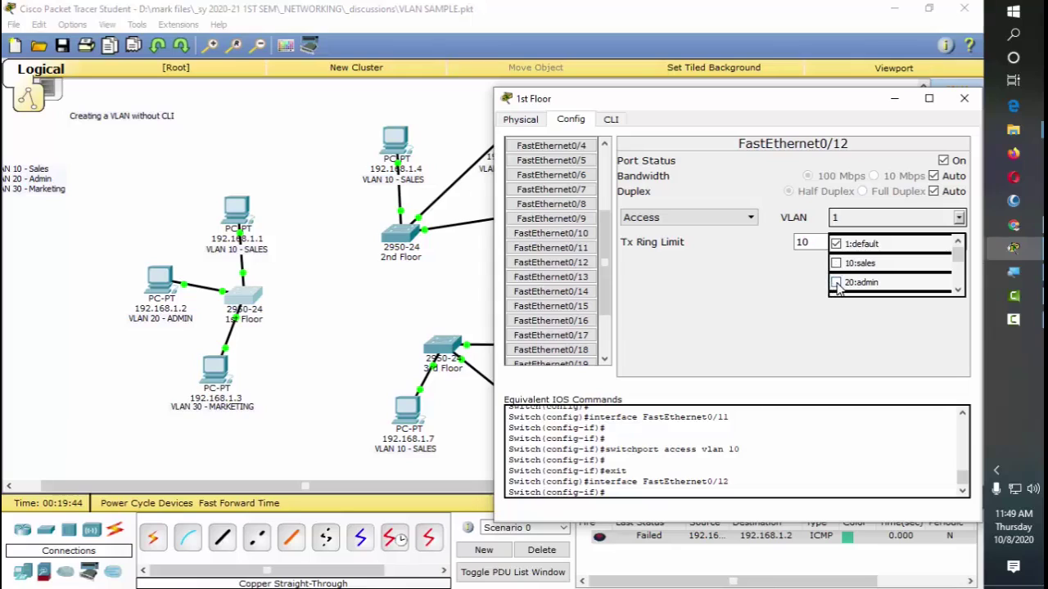
pyautogui.click(836, 282)
# Step: Assign FastEthernet0/13 of the 1st Floor switch to VLAN 30 (marketing) and close its configuration
pyautogui.click(579, 277)
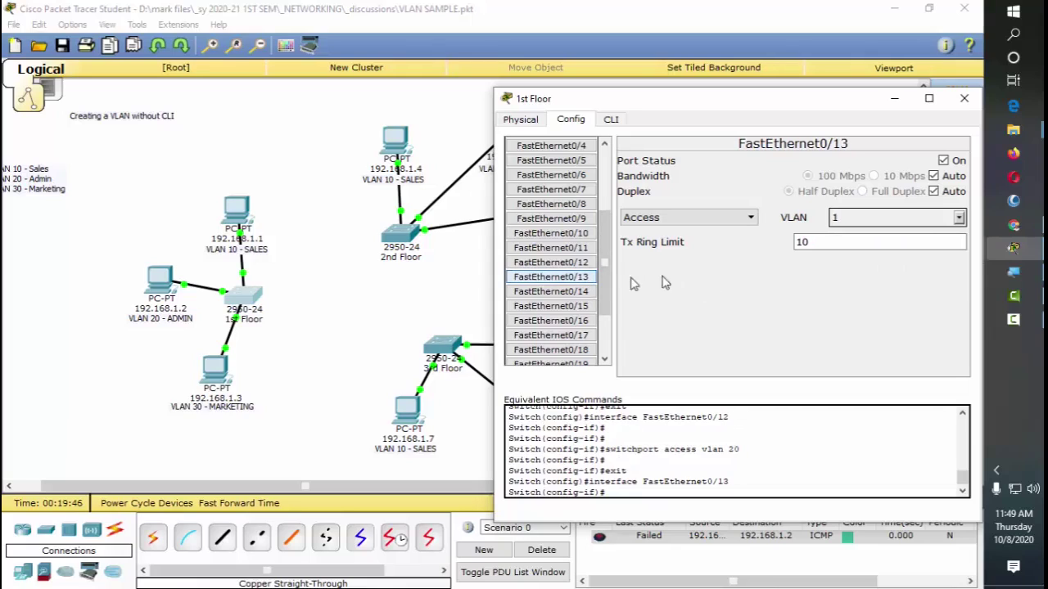
pyautogui.click(958, 218)
pyautogui.click(957, 289)
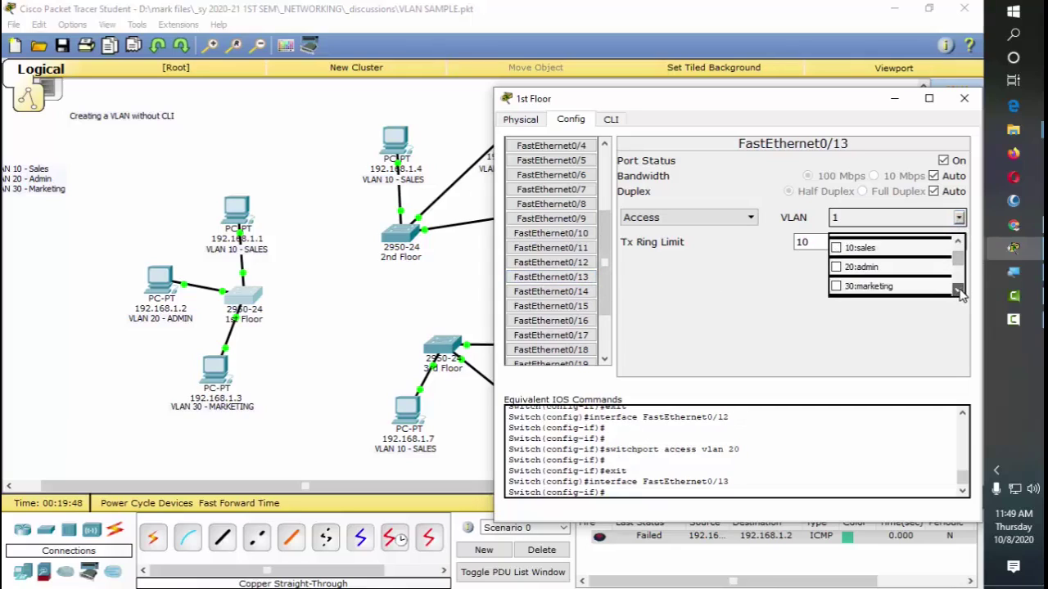
pyautogui.click(836, 288)
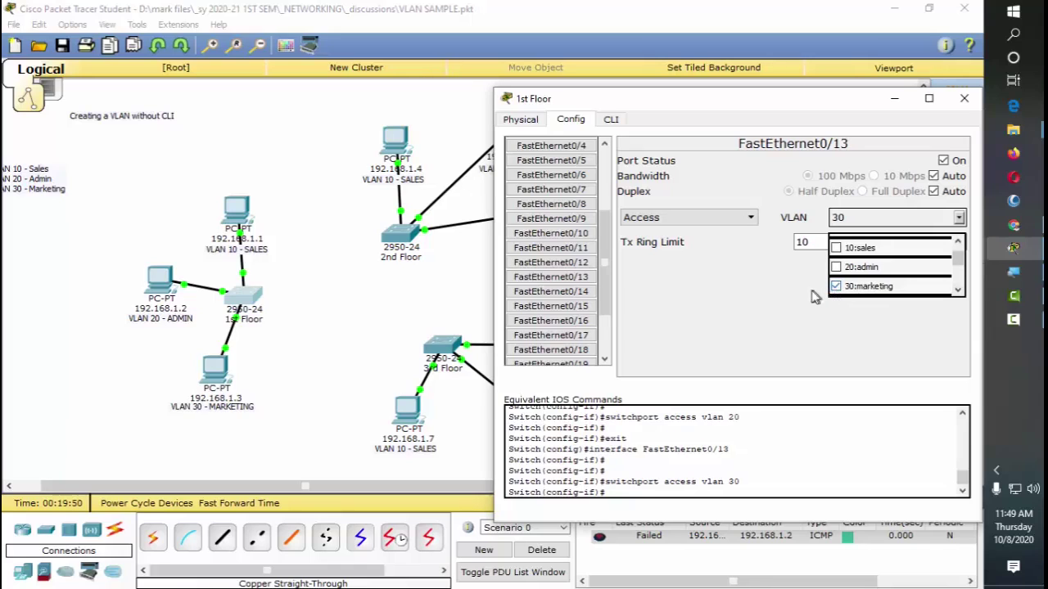
pyautogui.moveTo(819, 106); pyautogui.dragTo(731, 117)
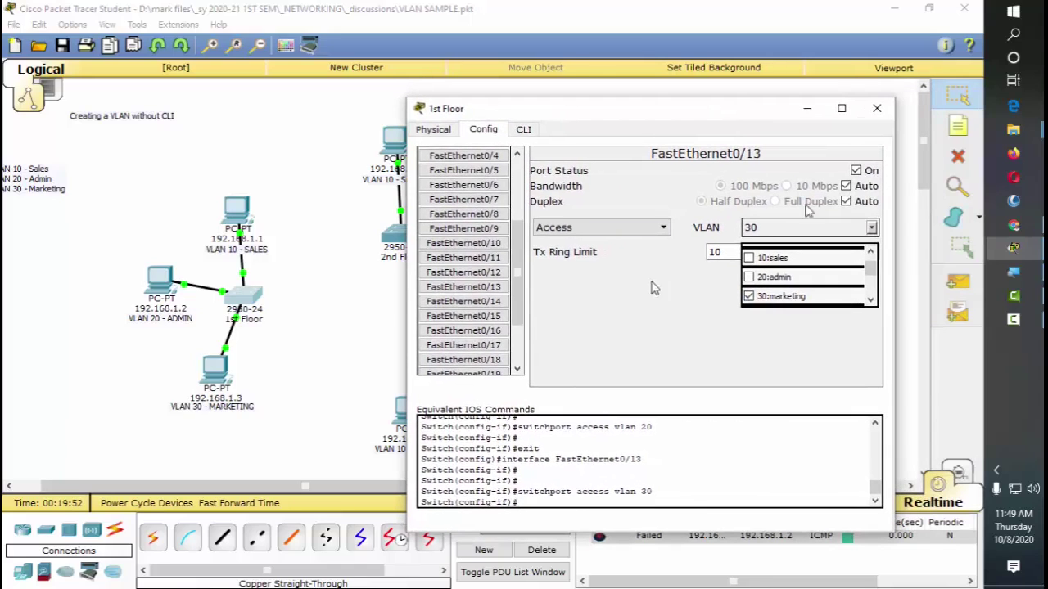
pyautogui.click(877, 109)
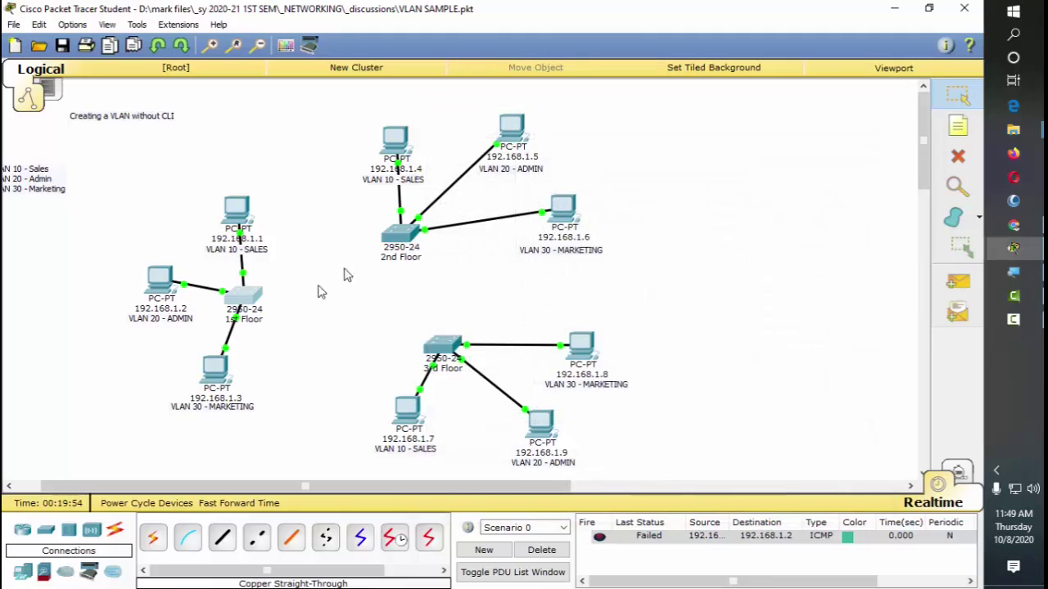
# Step: Assign FastEthernet0/11 of the 2nd Floor switch to VLAN 10 (sales)
pyautogui.click(400, 238)
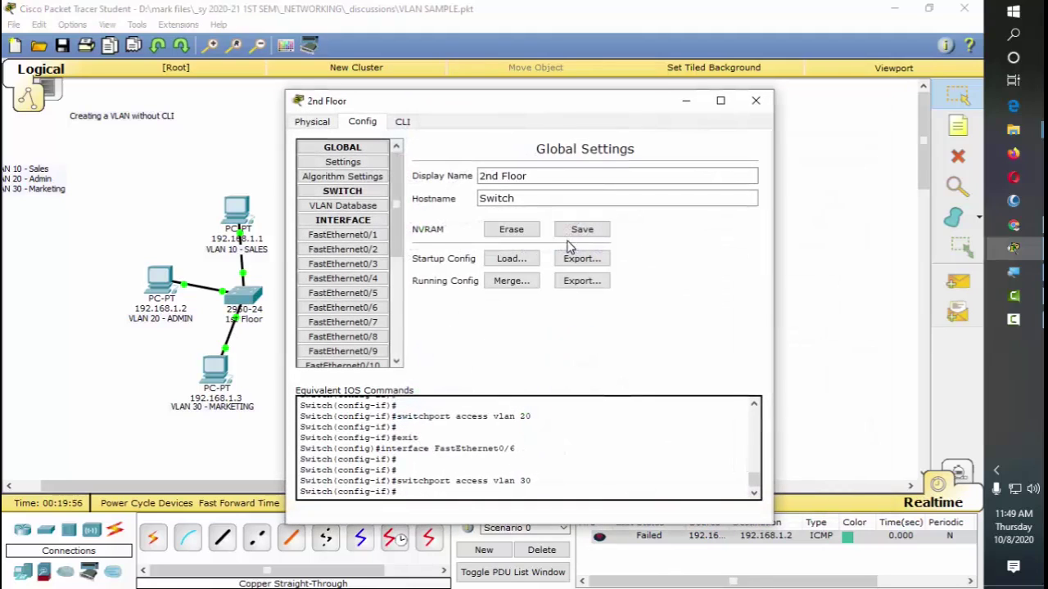
pyautogui.moveTo(536, 111); pyautogui.dragTo(772, 92)
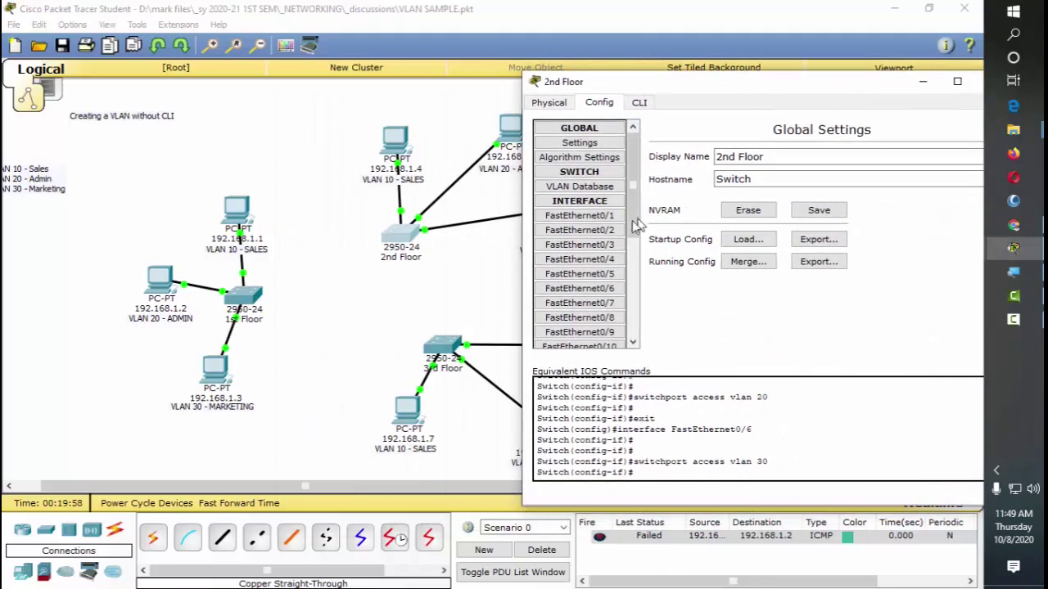
pyautogui.moveTo(633, 222); pyautogui.dragTo(635, 280)
pyautogui.click(579, 237)
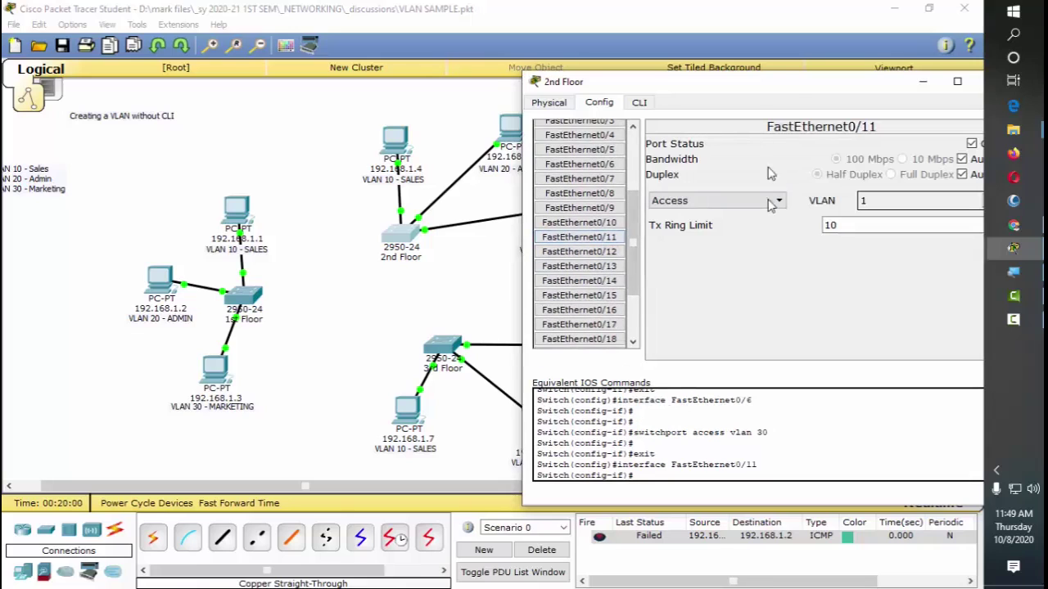
pyautogui.moveTo(796, 93); pyautogui.dragTo(726, 99)
pyautogui.click(915, 206)
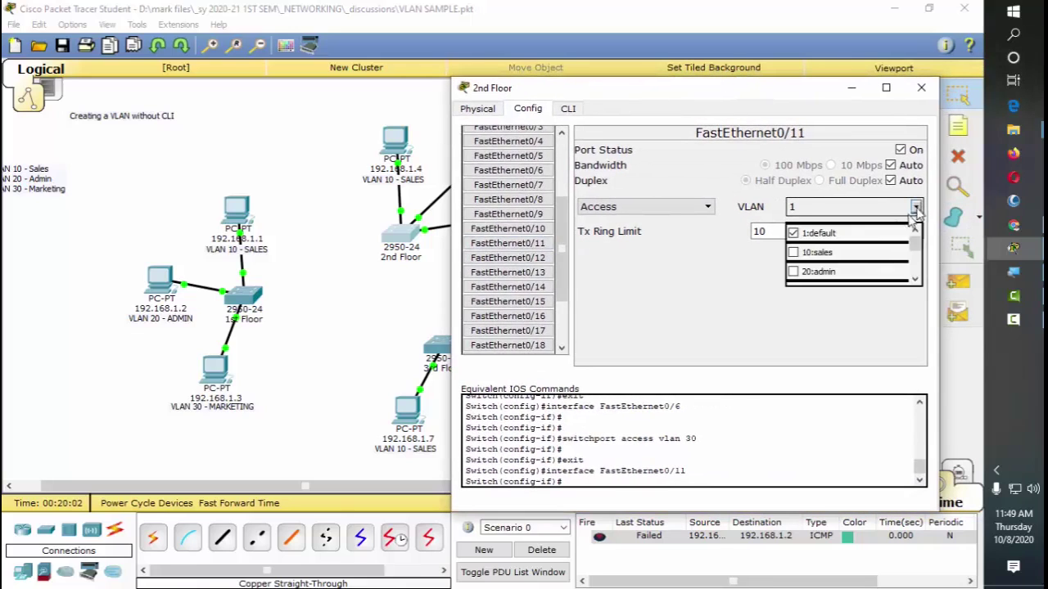
pyautogui.click(793, 254)
# Step: Assign FastEthernet0/12 of the 2nd Floor switch to VLAN 20 (admin)
pyautogui.click(520, 257)
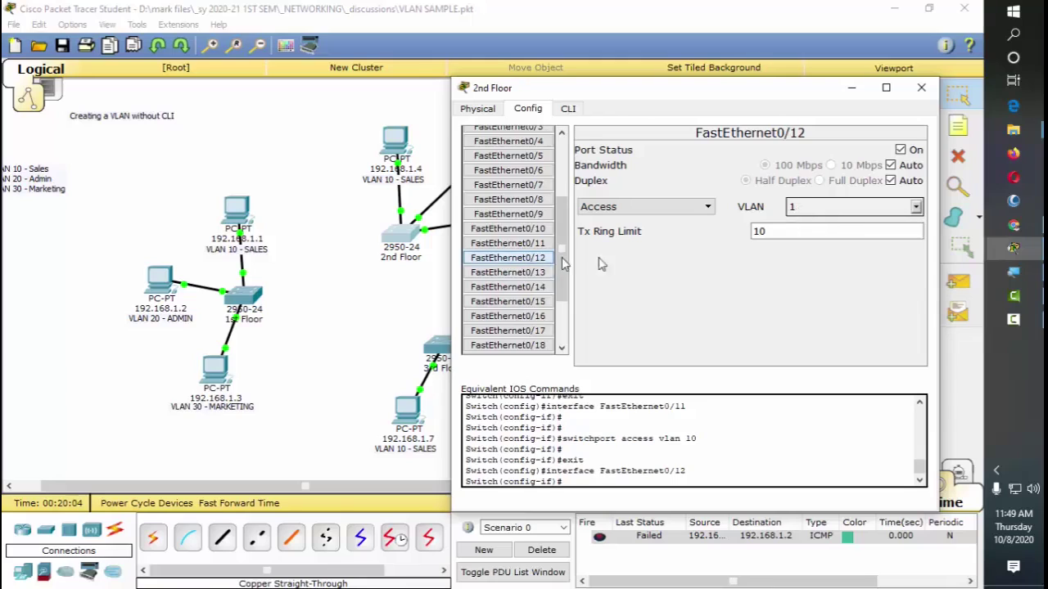
pyautogui.click(915, 207)
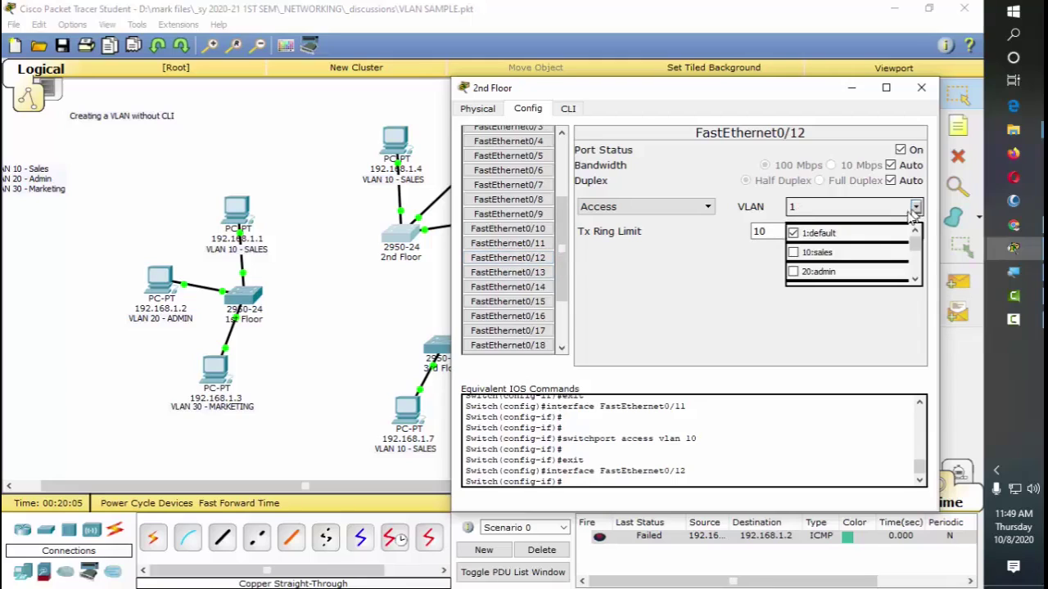
pyautogui.click(793, 273)
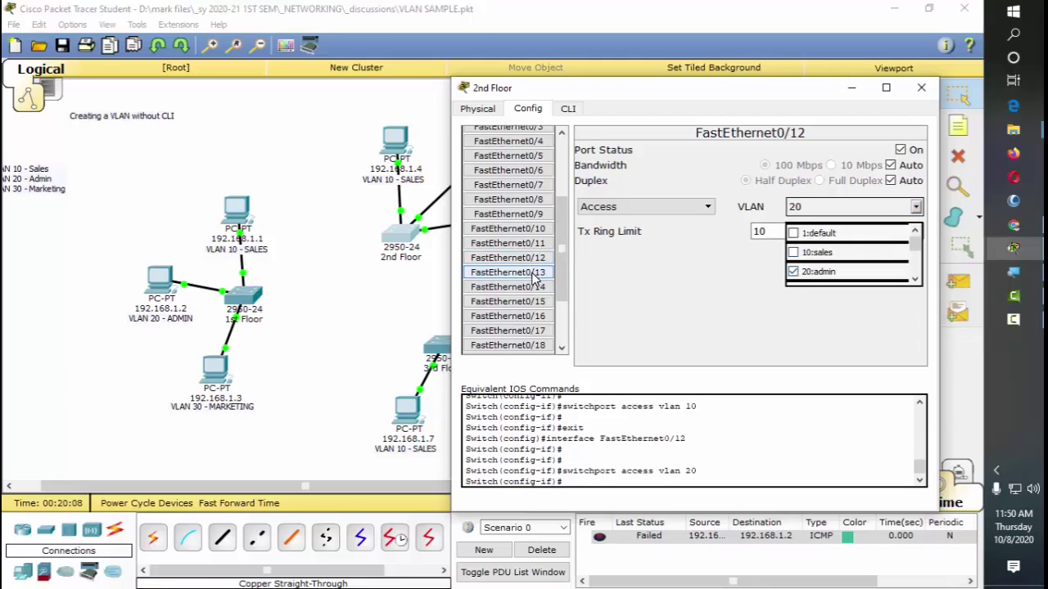
# Step: Assign FastEthernet0/13 of the 2nd Floor switch to VLAN 30 (marketing) and close its configuration
pyautogui.click(532, 272)
pyautogui.click(915, 206)
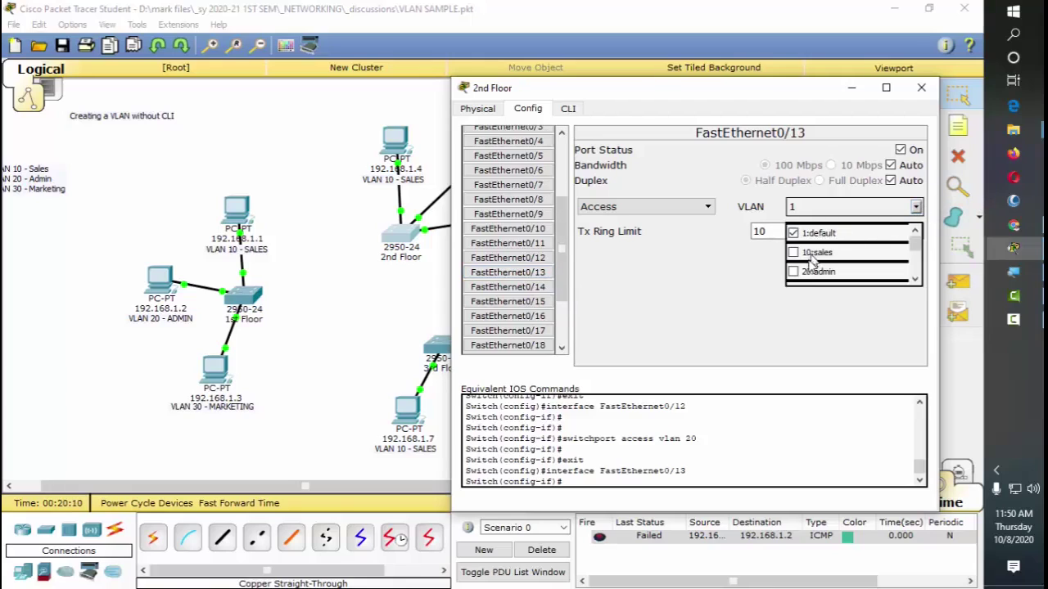
pyautogui.click(915, 280)
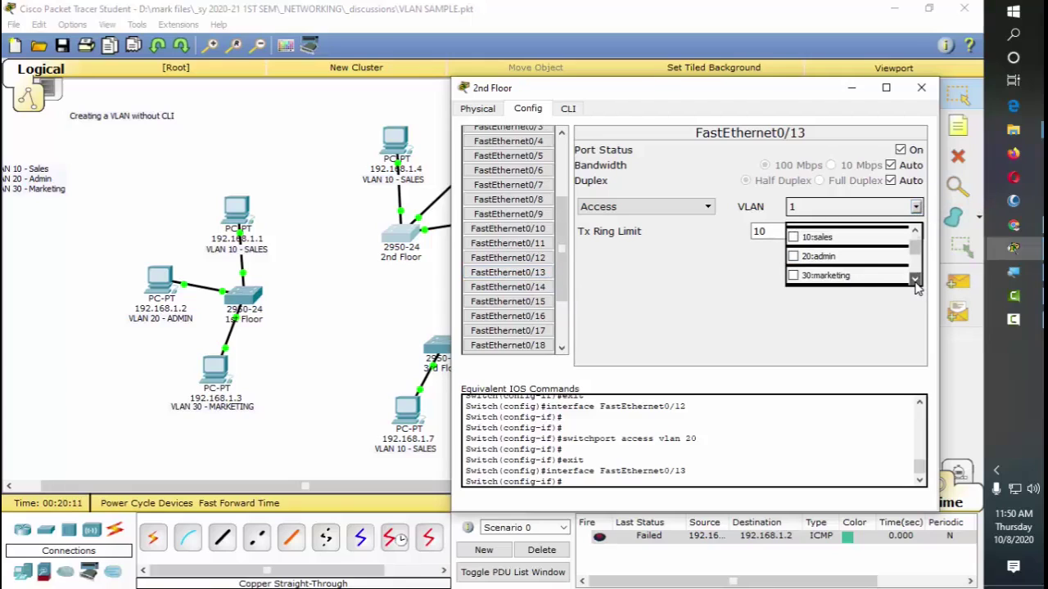
pyautogui.click(794, 276)
pyautogui.click(921, 88)
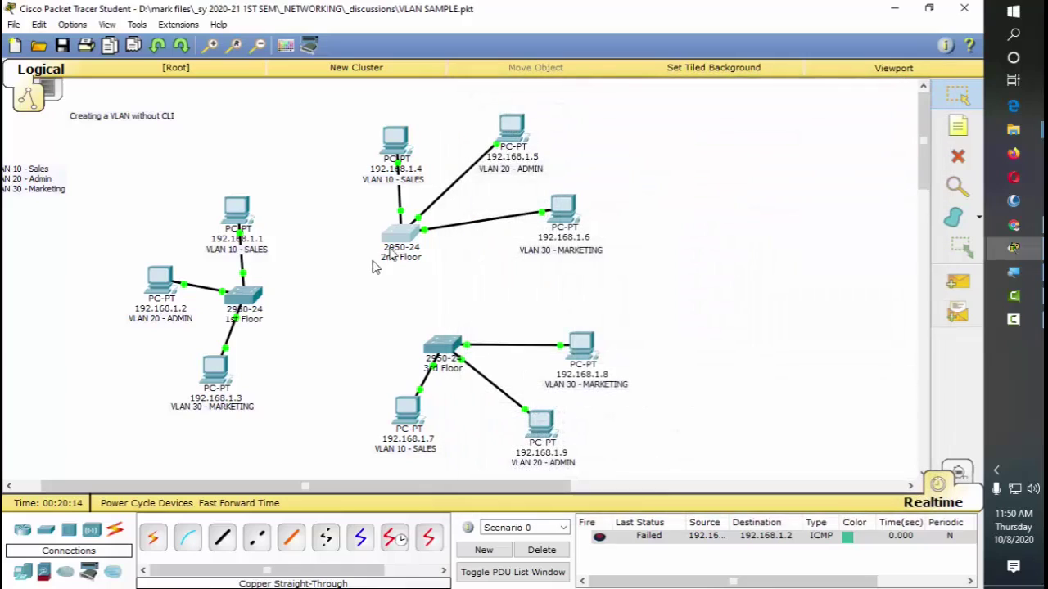
# Step: Connect FastEthernet0/11 of the 1st Floor switch to FastEthernet0/11 of the 2nd Floor switch with a copper cross-over cable
pyautogui.click(259, 542)
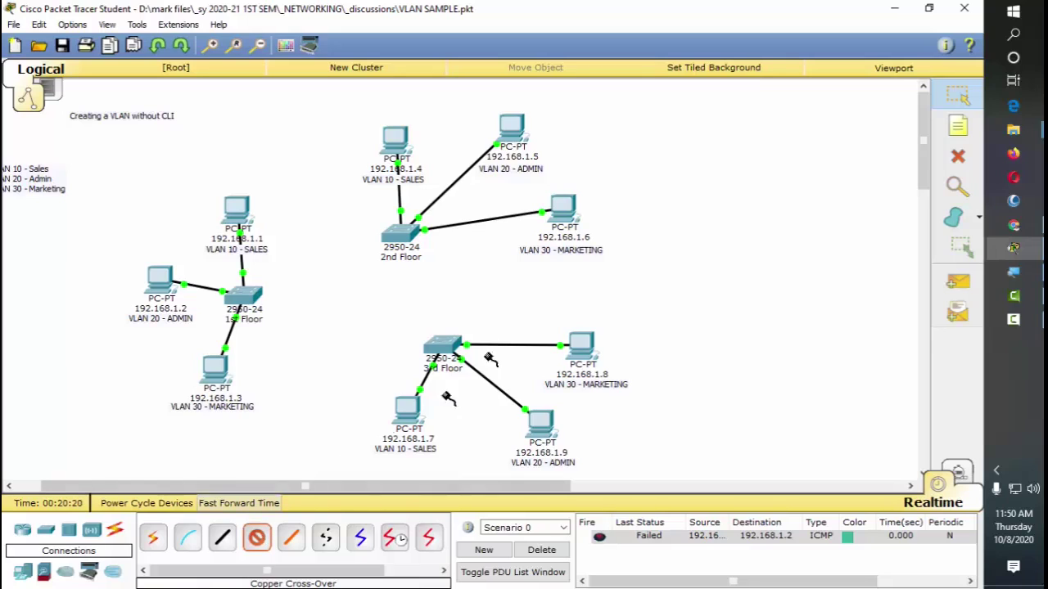
pyautogui.click(244, 297)
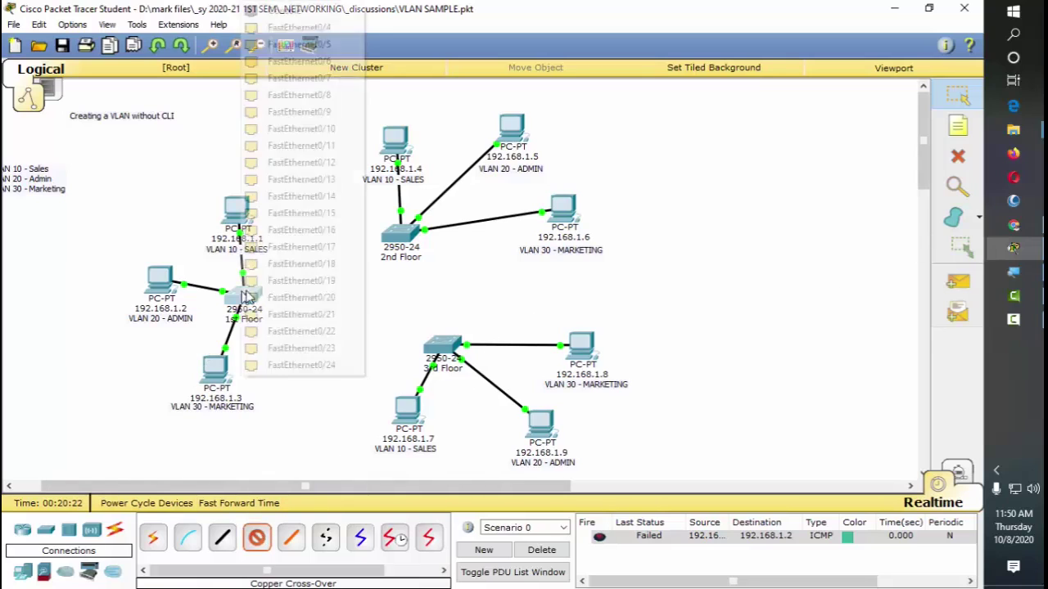
pyautogui.click(326, 153)
pyautogui.click(396, 233)
pyautogui.click(491, 147)
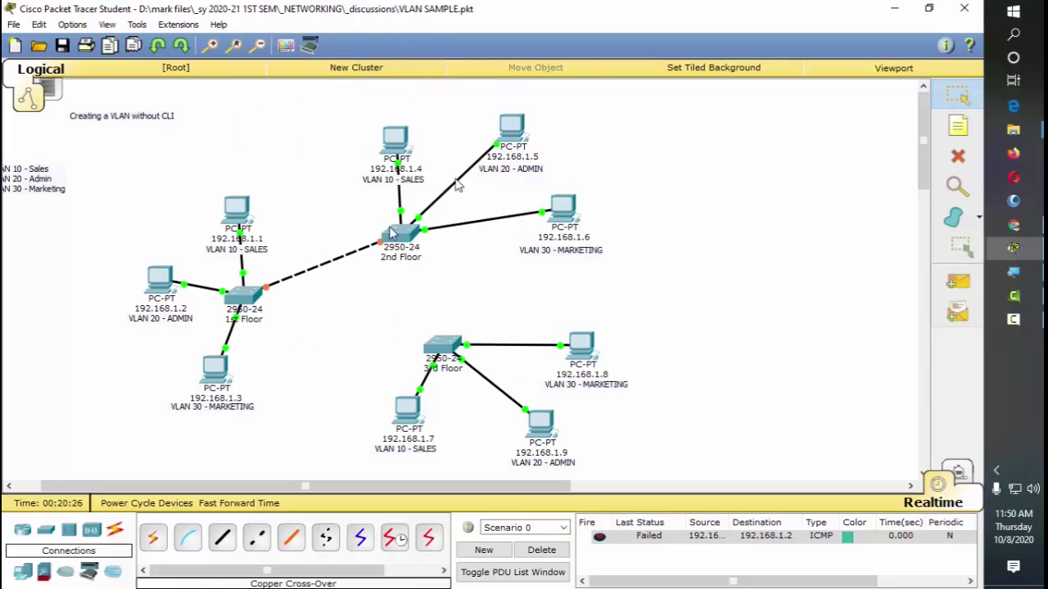
# Step: Connect FastEthernet0/12 of the 1st Floor switch to FastEthernet0/12 of the 2nd Floor switch with a copper cross-over cable
pyautogui.click(259, 540)
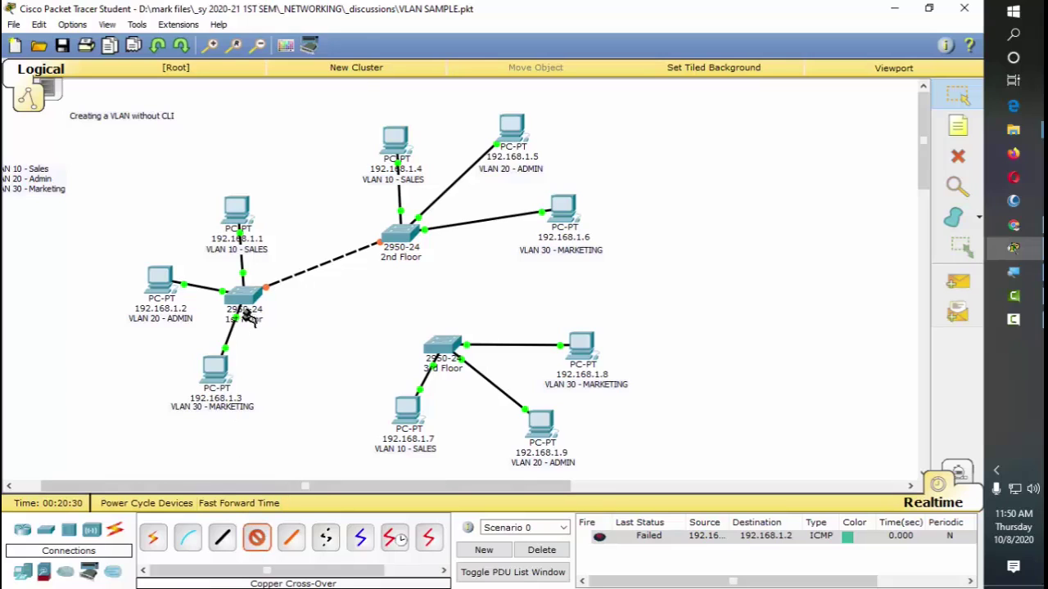
pyautogui.click(243, 298)
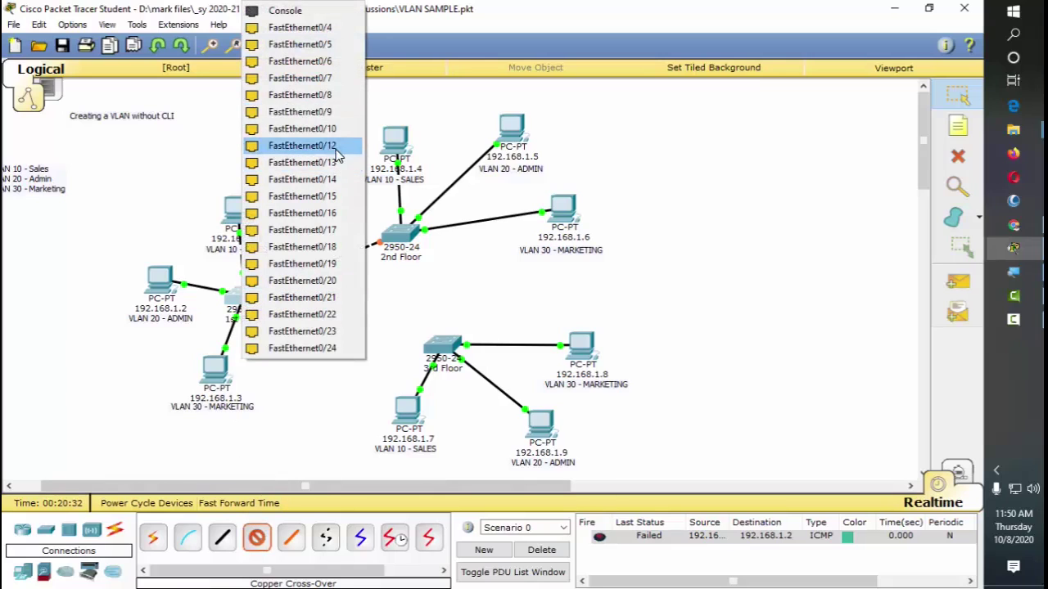
pyautogui.click(331, 146)
pyautogui.click(403, 236)
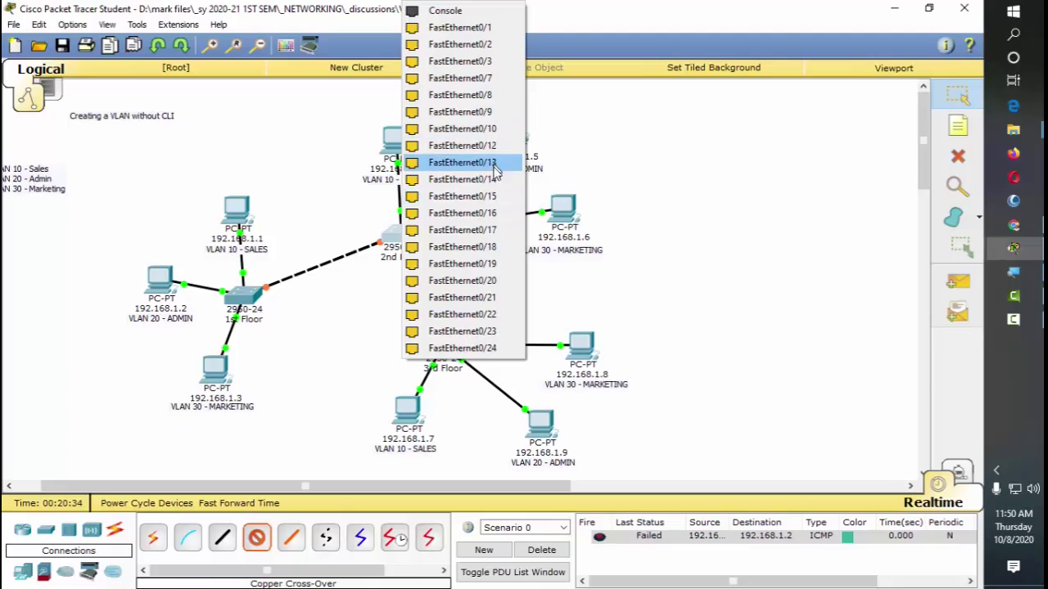
pyautogui.click(463, 146)
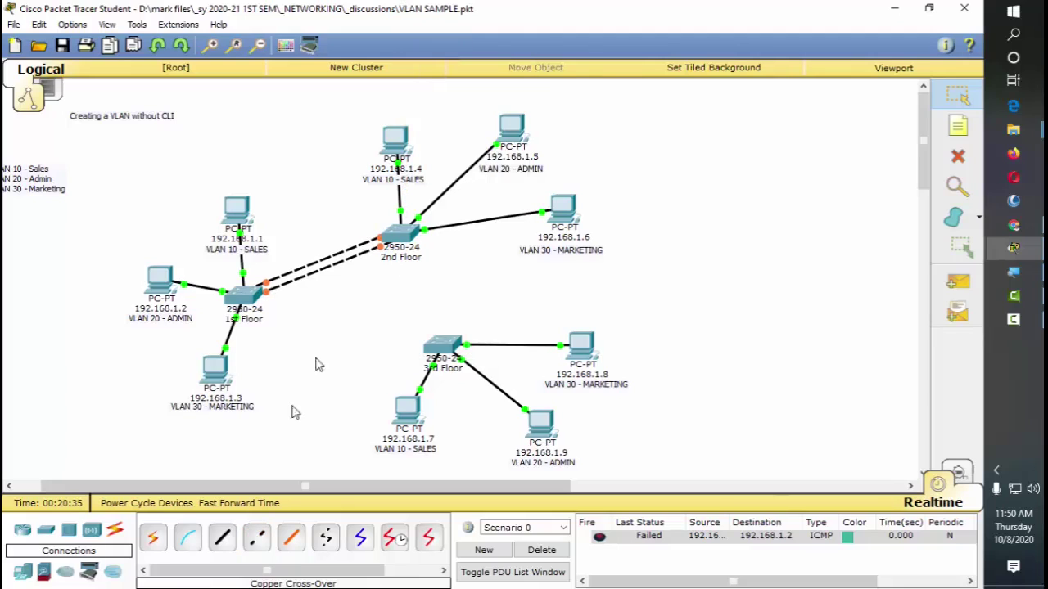
# Step: Connect FastEthernet0/13 of the 1st Floor switch to FastEthernet0/13 of the 2nd Floor switch with a copper cross-over cable
pyautogui.click(257, 540)
pyautogui.click(244, 300)
pyautogui.click(354, 182)
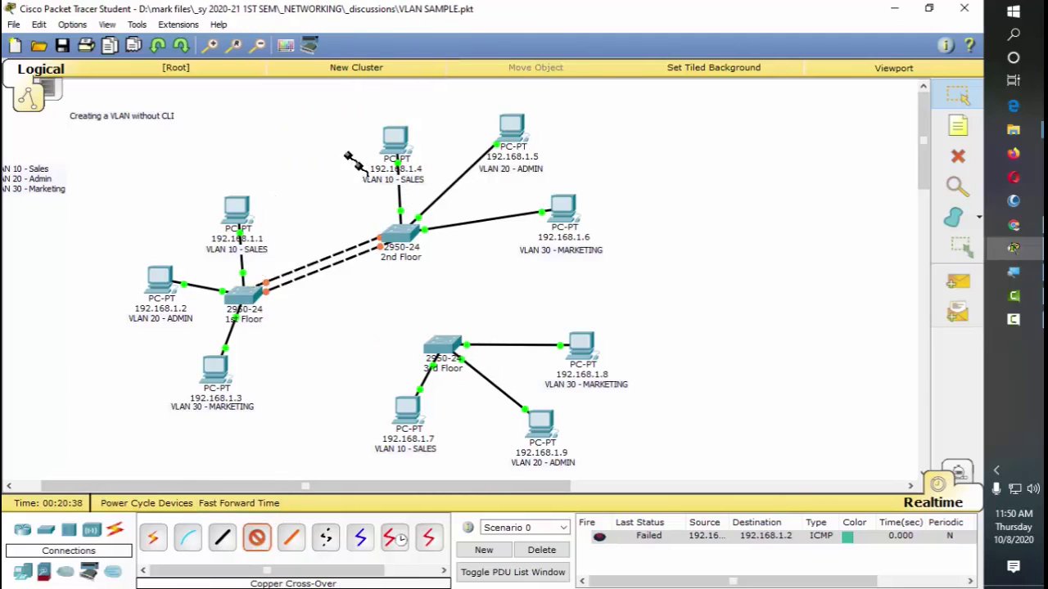
pyautogui.click(401, 237)
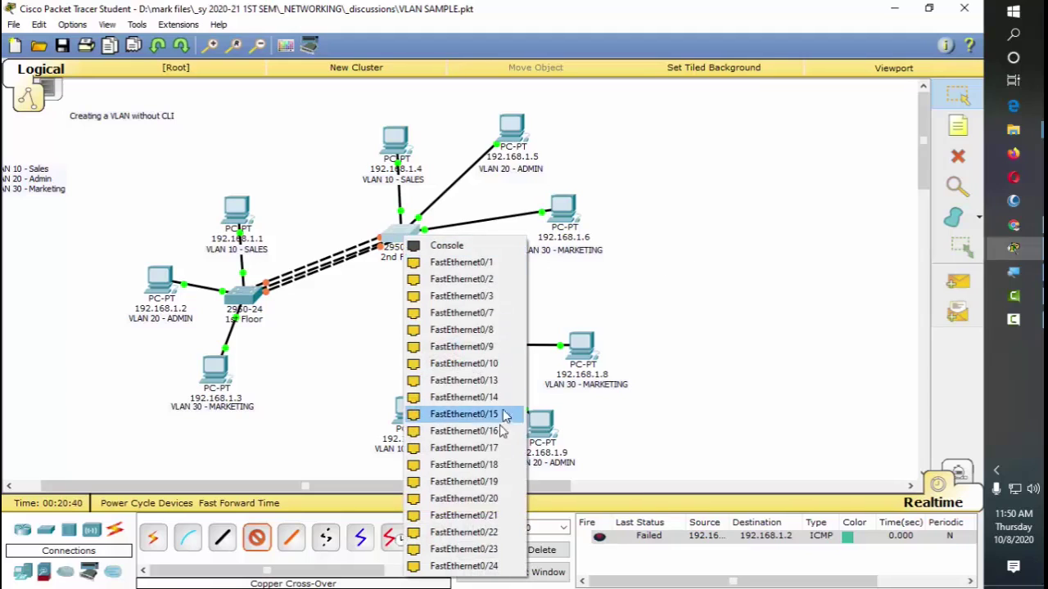
pyautogui.click(497, 380)
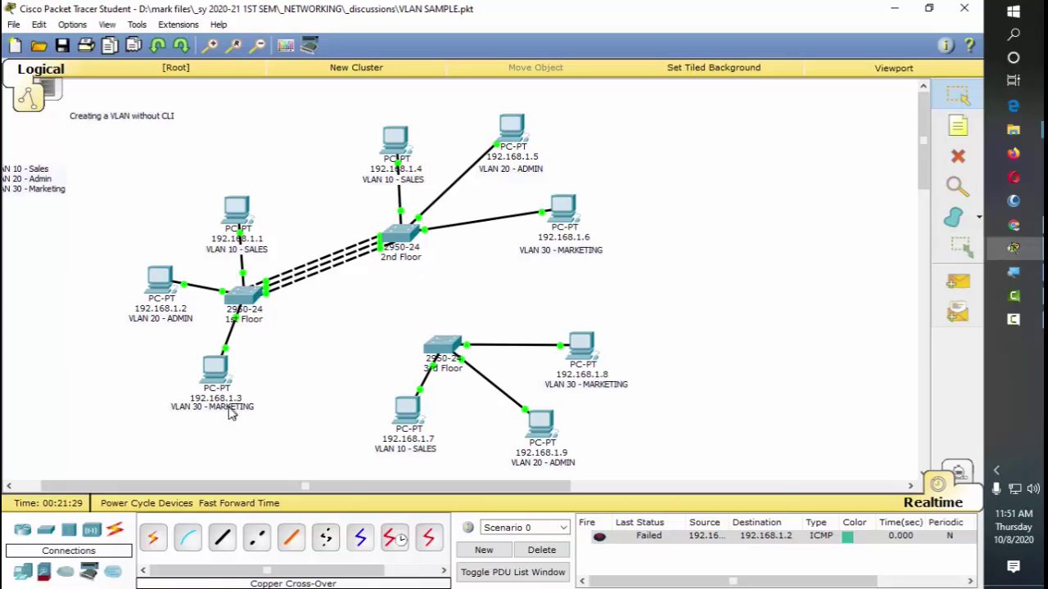
# Step: Clear the old test scenario and send a simple PDU from marketing PC 192.168.1.6 to marketing PC 192.168.1.3
pyautogui.click(957, 281)
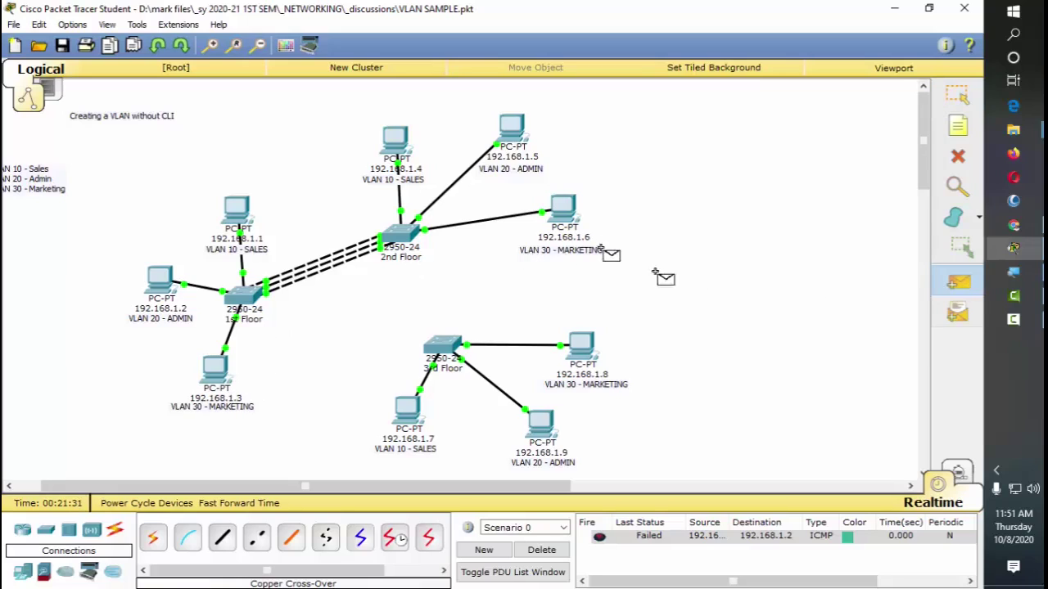
pyautogui.click(541, 551)
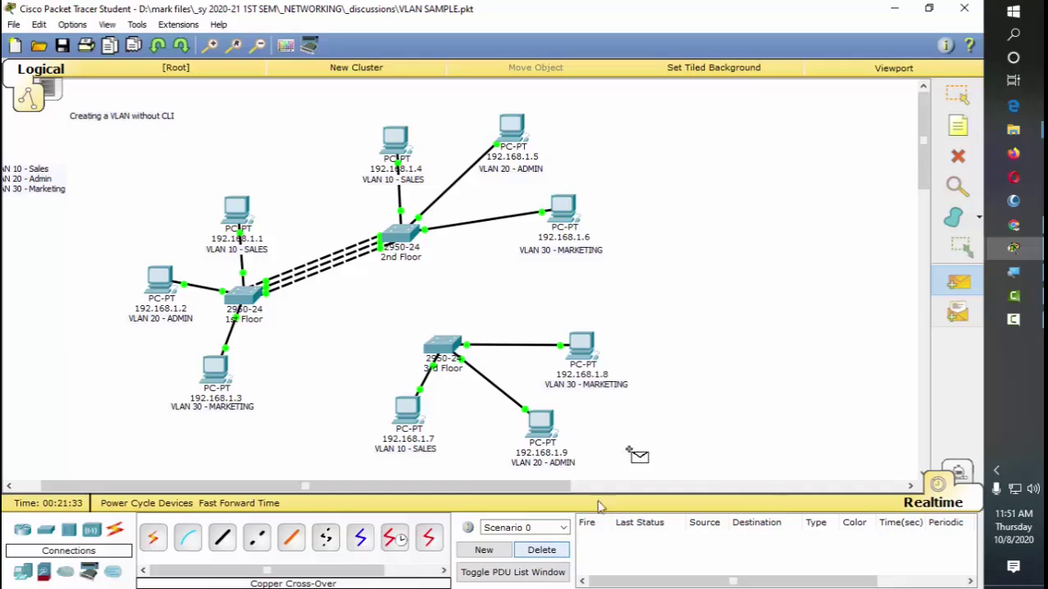
pyautogui.click(565, 211)
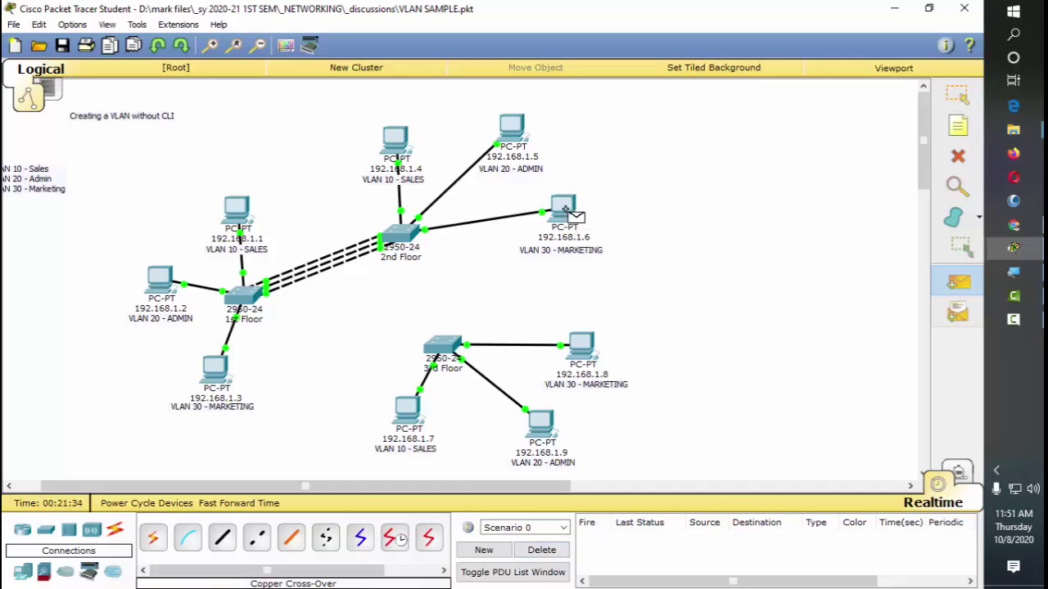
pyautogui.click(214, 373)
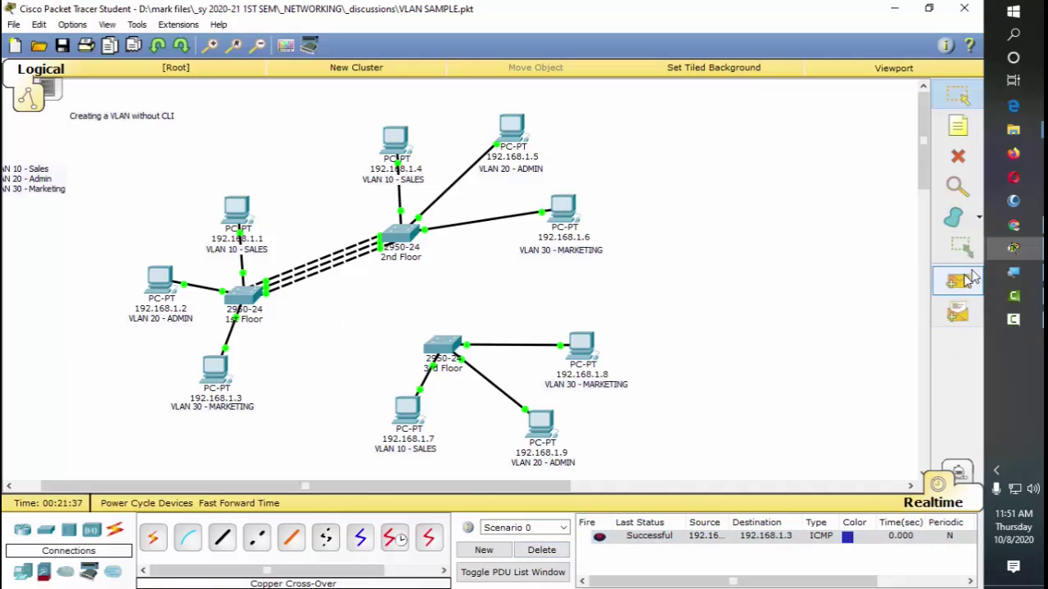
# Step: Send a simple PDU from admin PC 192.168.1.5 to admin PC 192.168.1.2
pyautogui.click(958, 281)
pyautogui.click(512, 129)
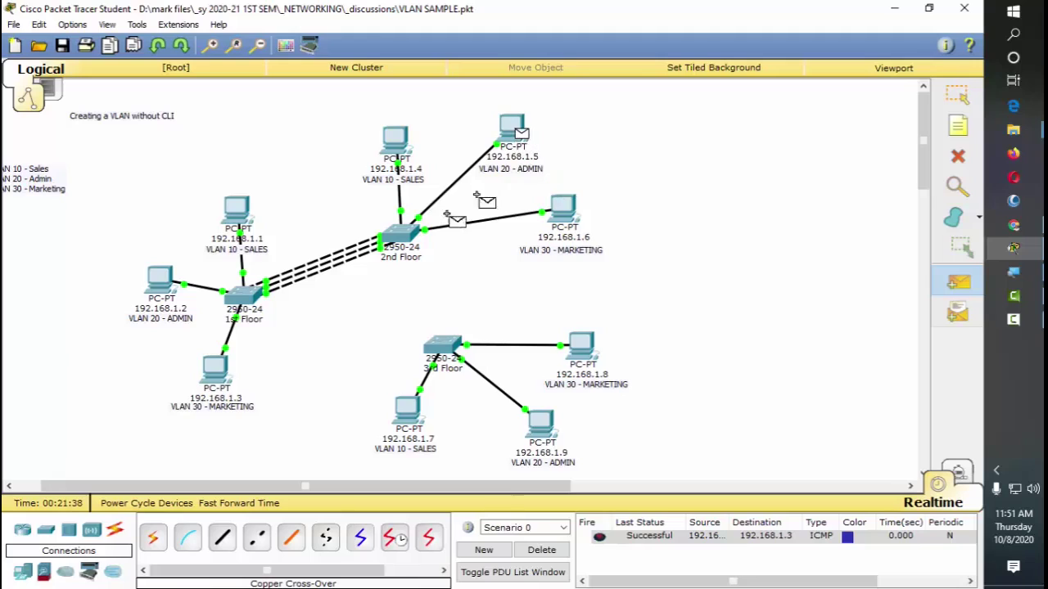
pyautogui.click(164, 287)
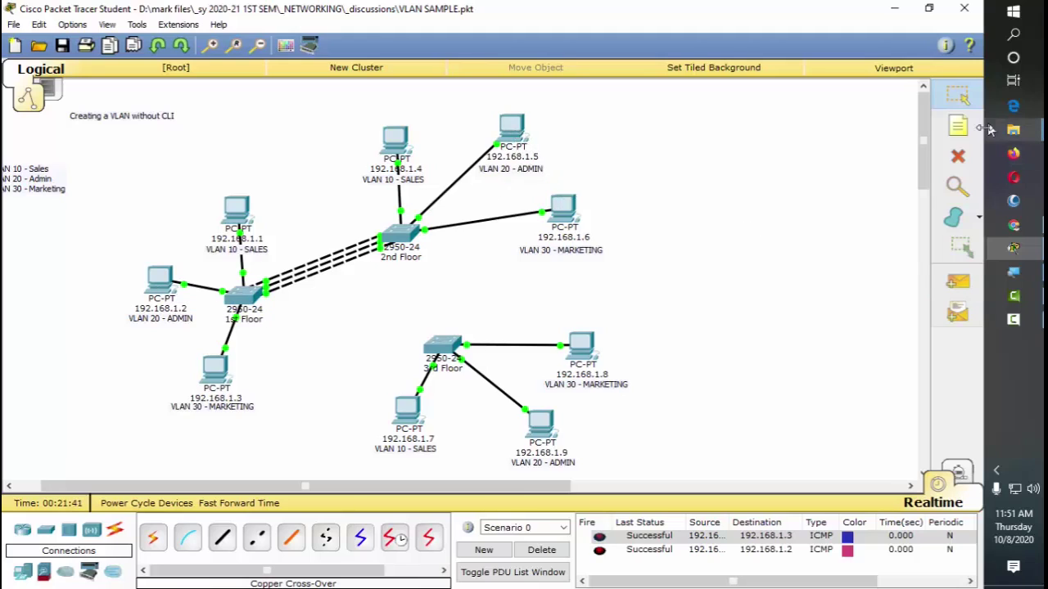
# Step: Send a simple PDU from sales PC 192.168.1.4 to sales PC 192.168.1.1, and delete the test scenario's results
pyautogui.click(957, 279)
pyautogui.click(396, 141)
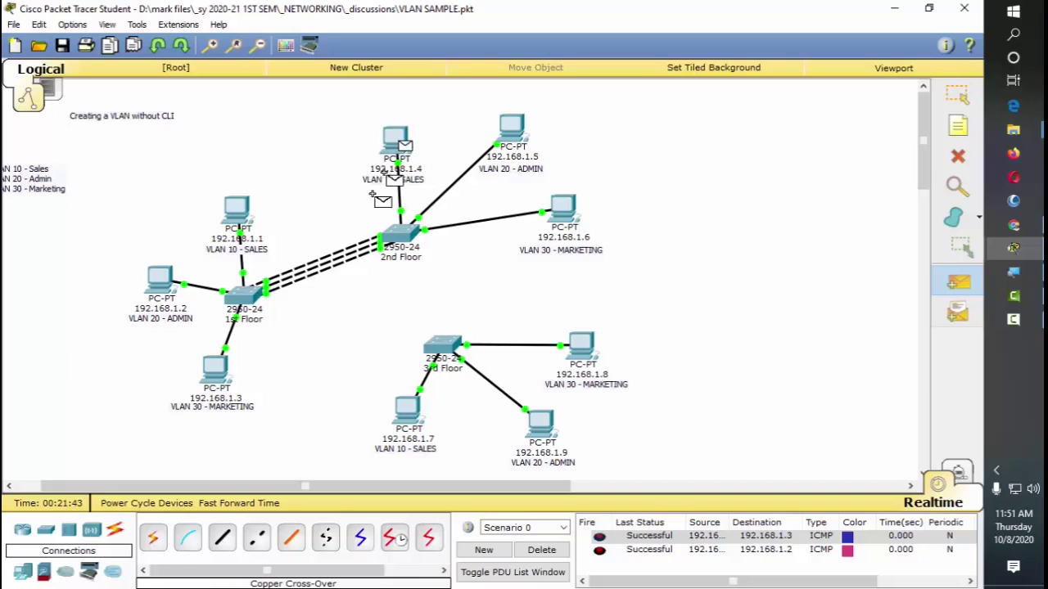
pyautogui.click(235, 213)
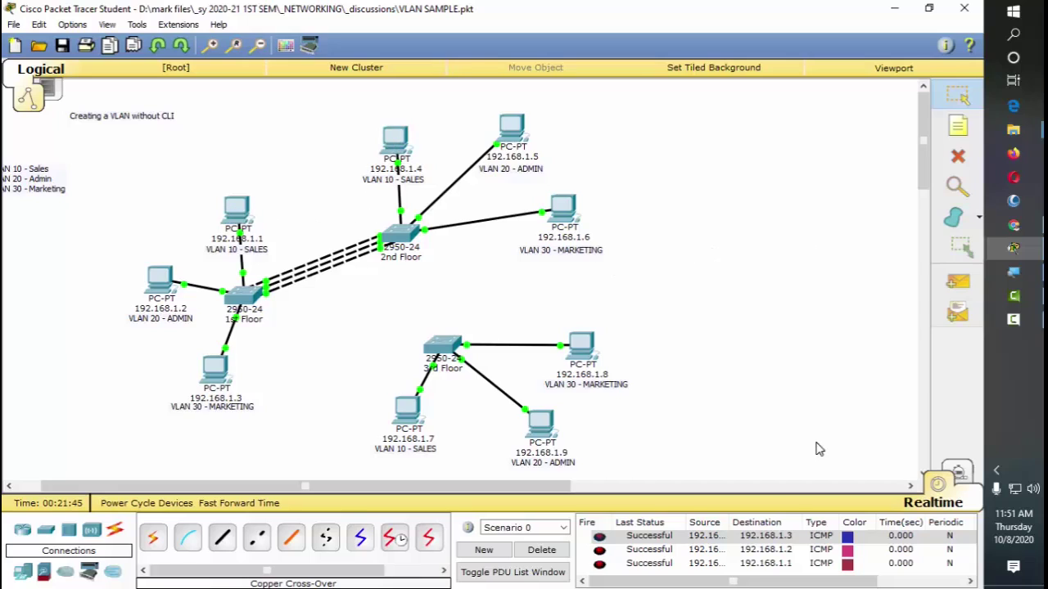
pyautogui.click(540, 549)
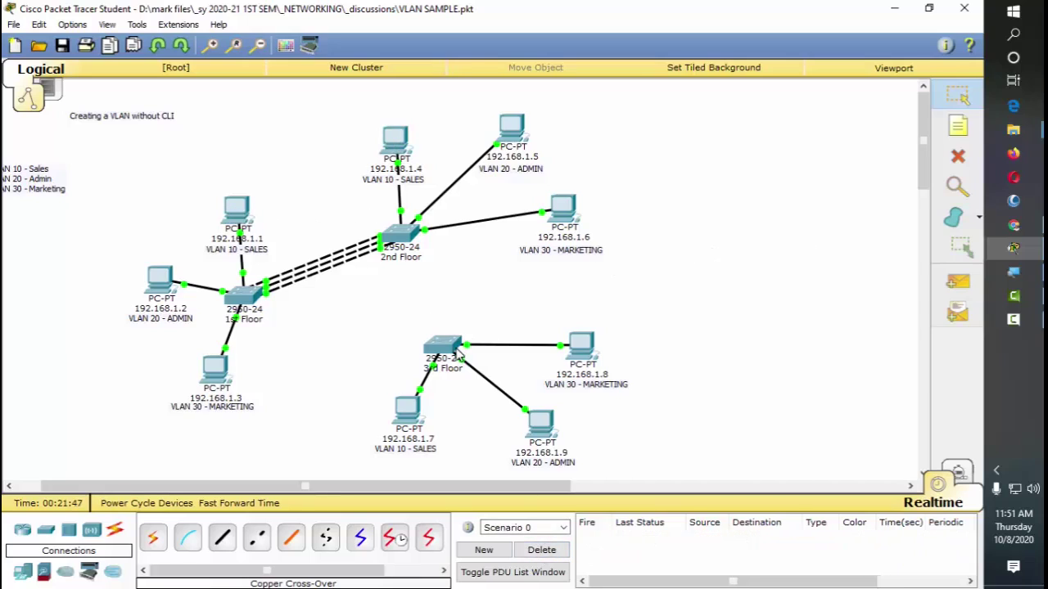
# Step: Shift the 2nd Floor and 3rd Floor switches slightly downward in the topology
pyautogui.moveTo(451, 350); pyautogui.dragTo(455, 353)
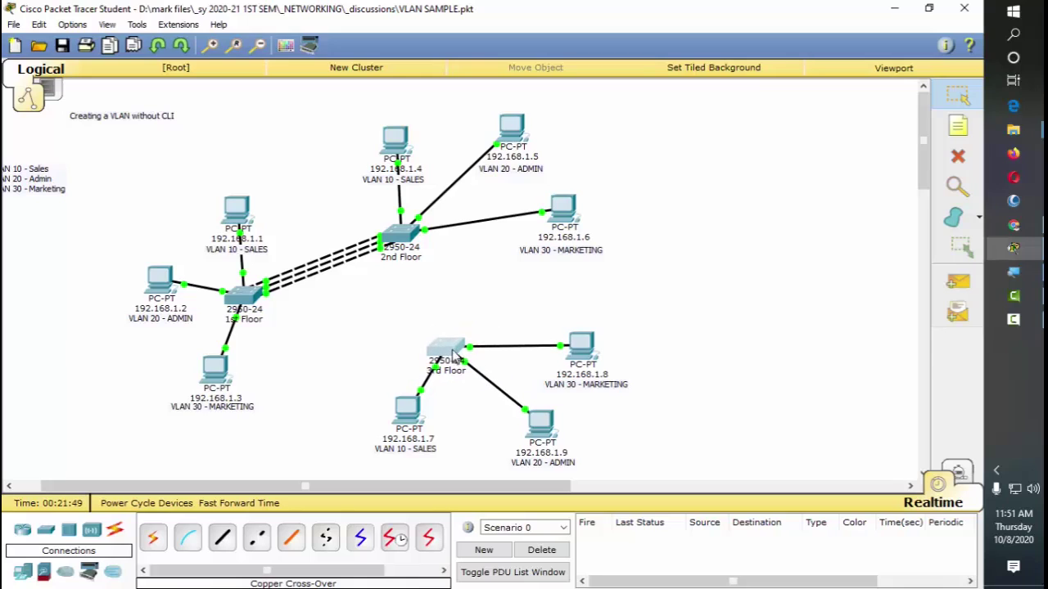
pyautogui.moveTo(401, 234); pyautogui.dragTo(404, 255)
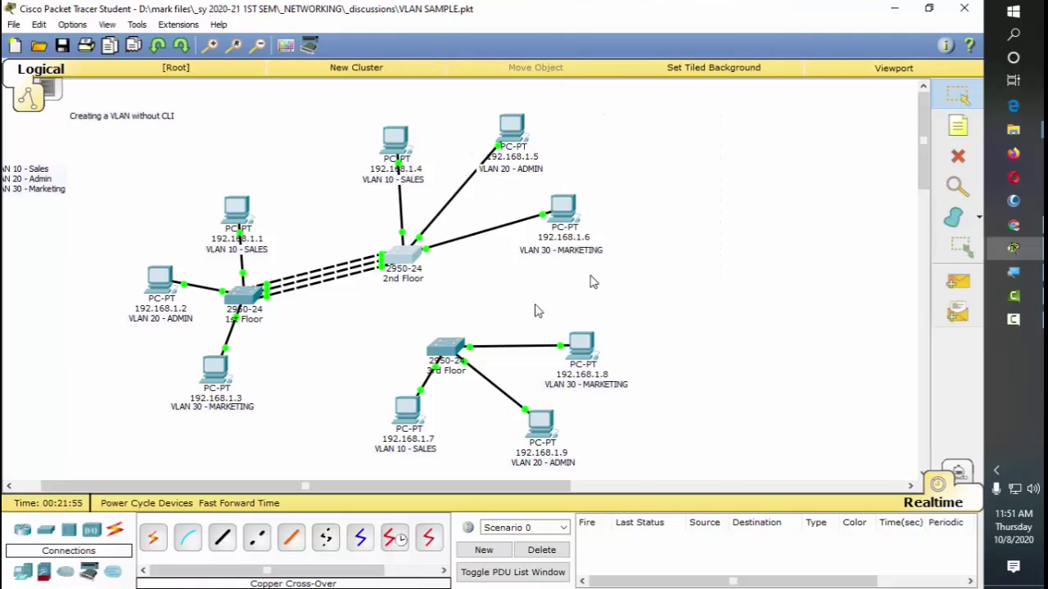
pyautogui.click(413, 262)
pyautogui.moveTo(567, 97); pyautogui.dragTo(806, 79)
pyautogui.scroll(-2, 589, 229)
pyautogui.click(890, 82)
# Step: Connect FastEthernet0/21 of the 2nd Floor switch to FastEthernet0/21 of the 3rd Floor switch with a copper cross-over cable
pyautogui.click(261, 541)
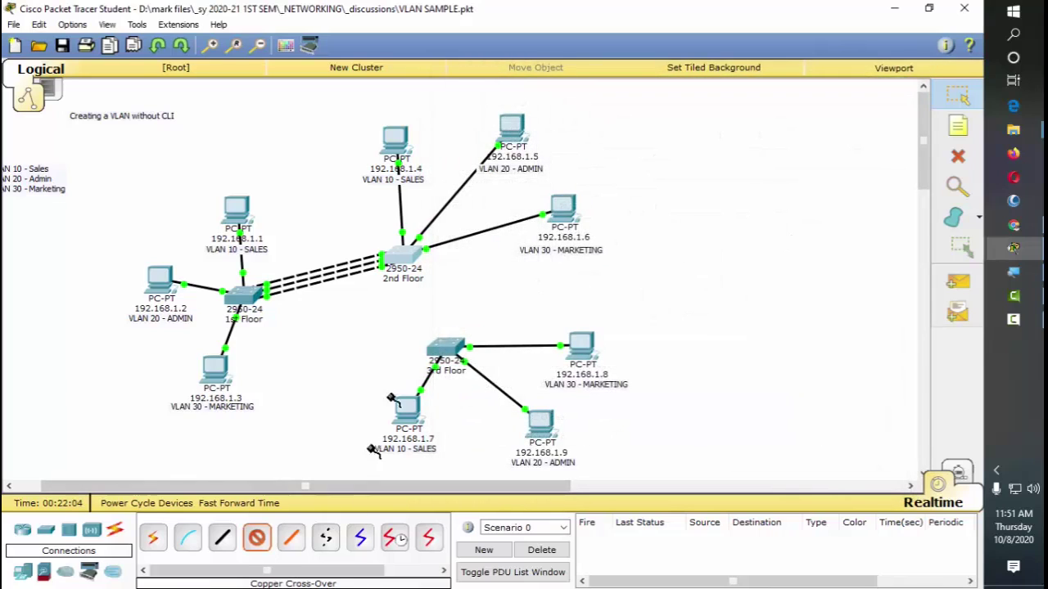
pyautogui.click(403, 257)
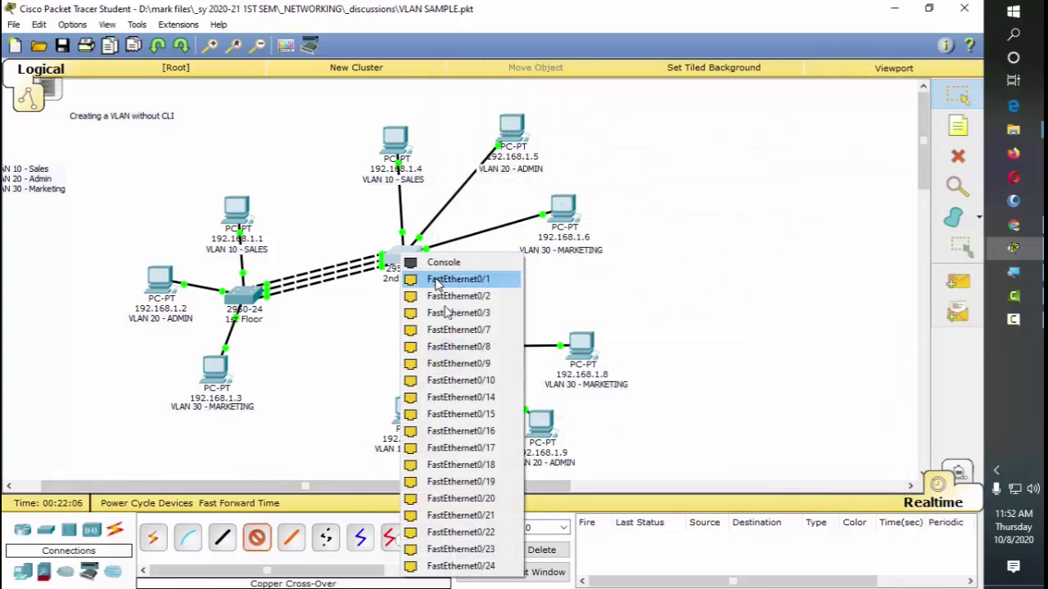
pyautogui.click(501, 532)
pyautogui.click(444, 351)
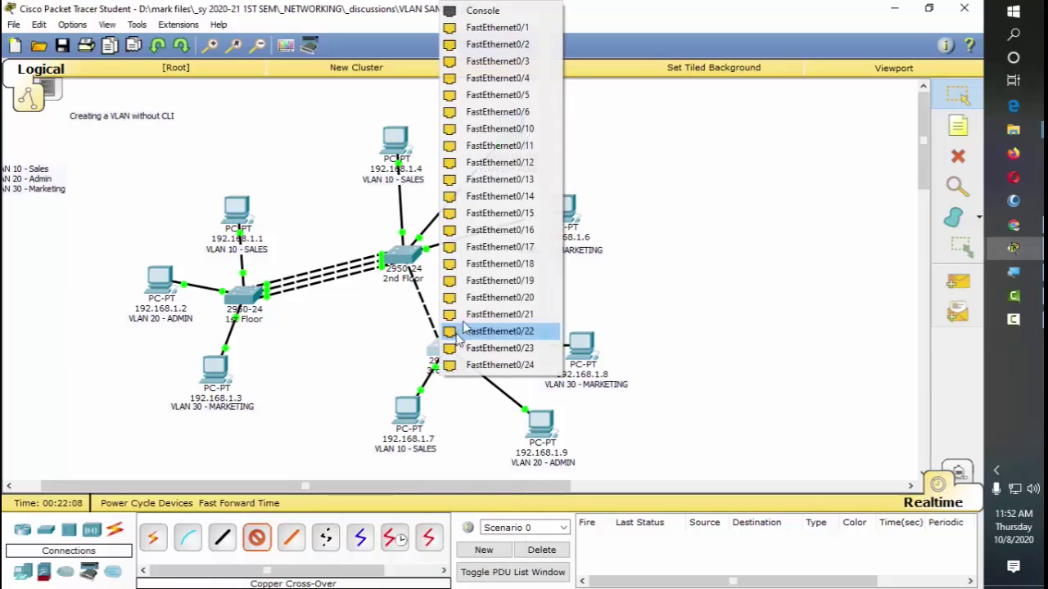
pyautogui.click(517, 303)
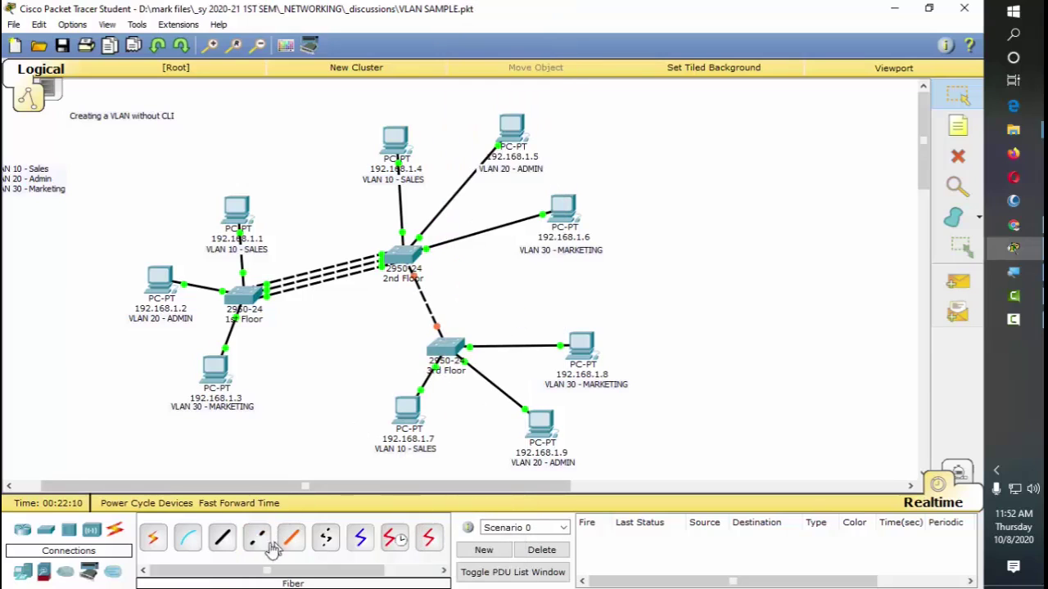
# Step: Connect FastEthernet0/22 of the 2nd Floor switch to FastEthernet0/22 of the 3rd Floor switch with a copper cross-over cable
pyautogui.click(401, 260)
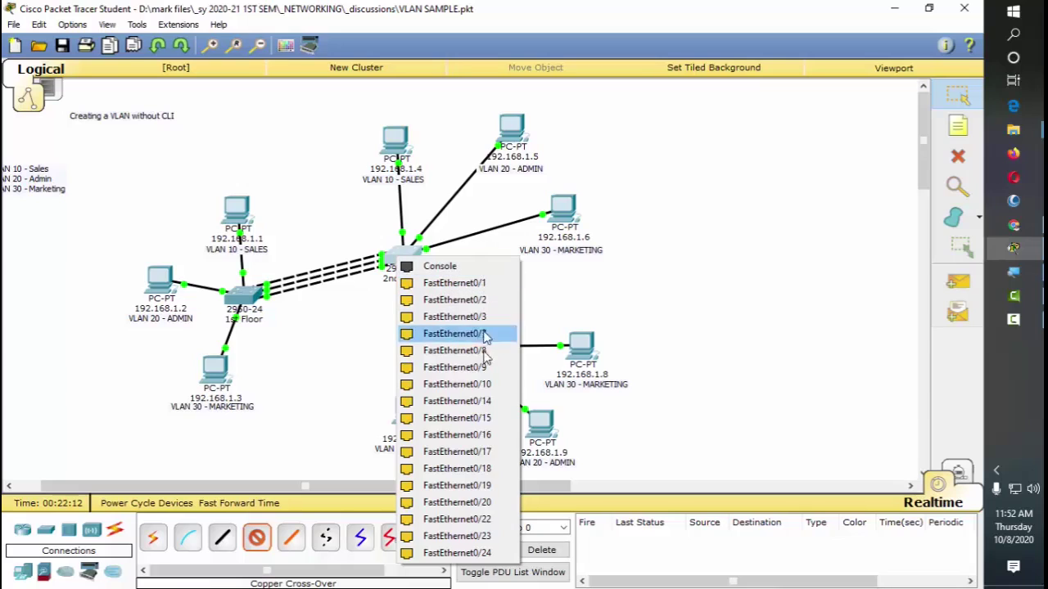
pyautogui.click(485, 523)
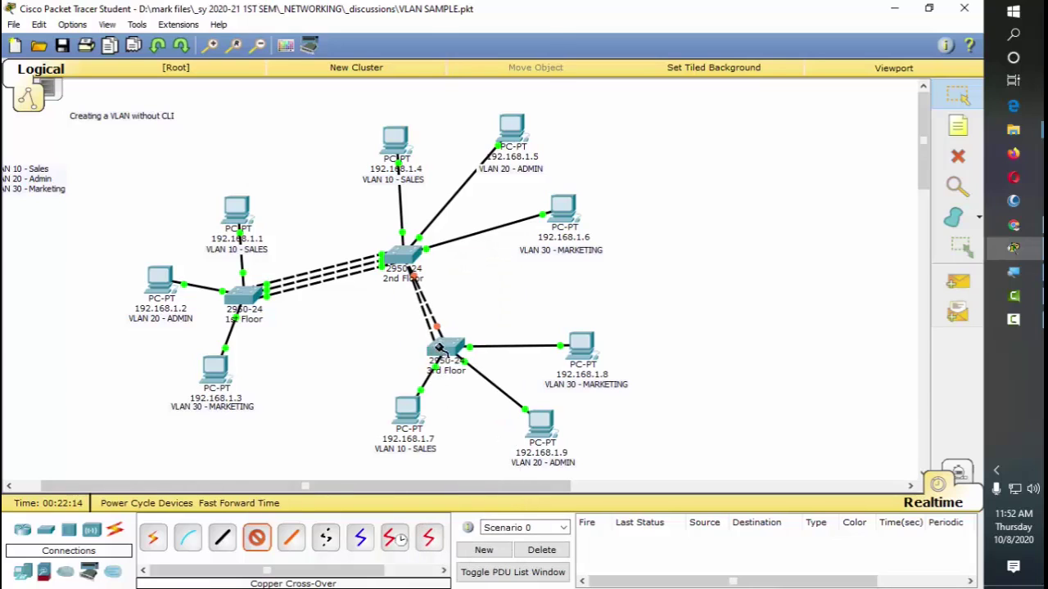
pyautogui.click(440, 350)
pyautogui.click(536, 318)
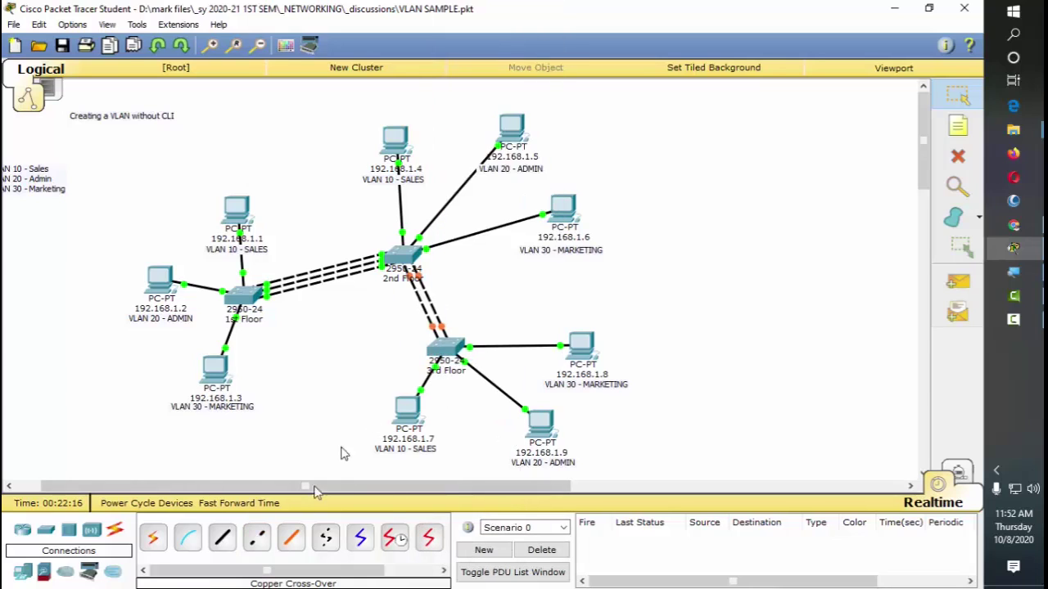
# Step: Connect FastEthernet0/23 of the 2nd Floor switch to FastEthernet0/23 of the 3rd Floor switch with a copper cross-over cable
pyautogui.click(260, 543)
pyautogui.click(397, 259)
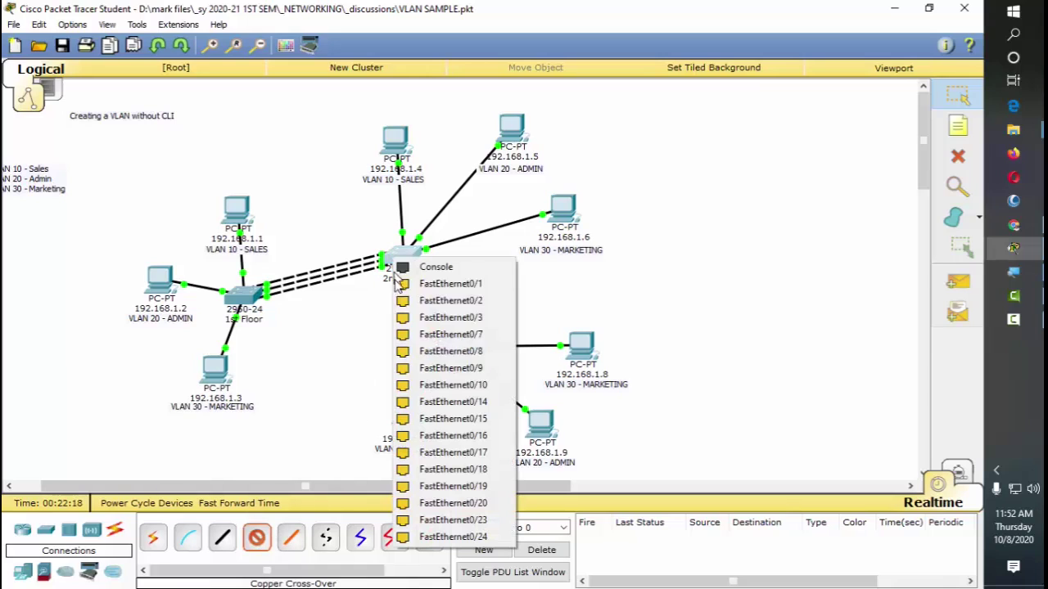
pyautogui.click(474, 502)
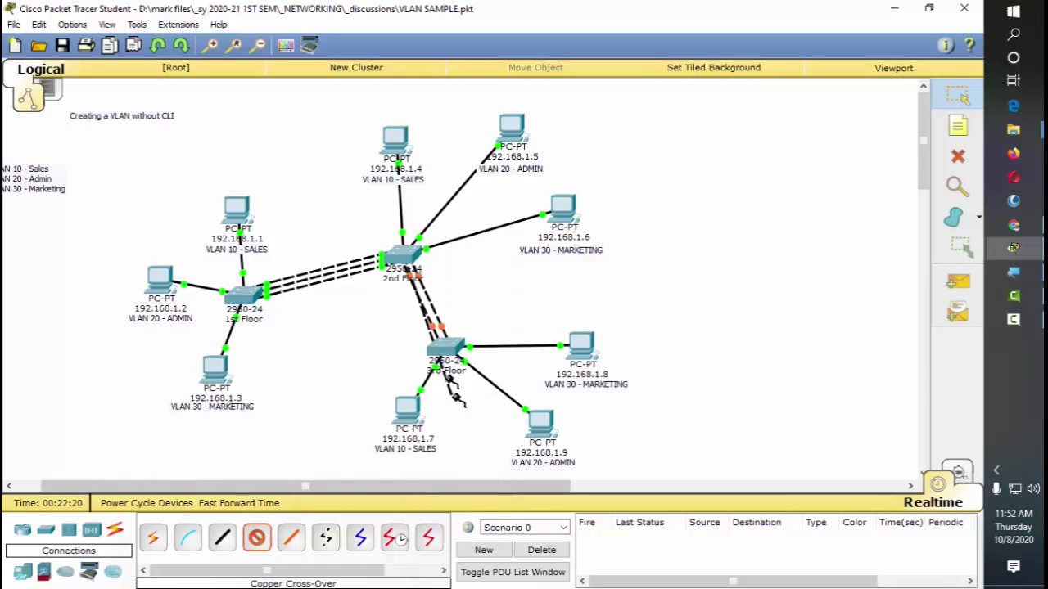
pyautogui.click(448, 347)
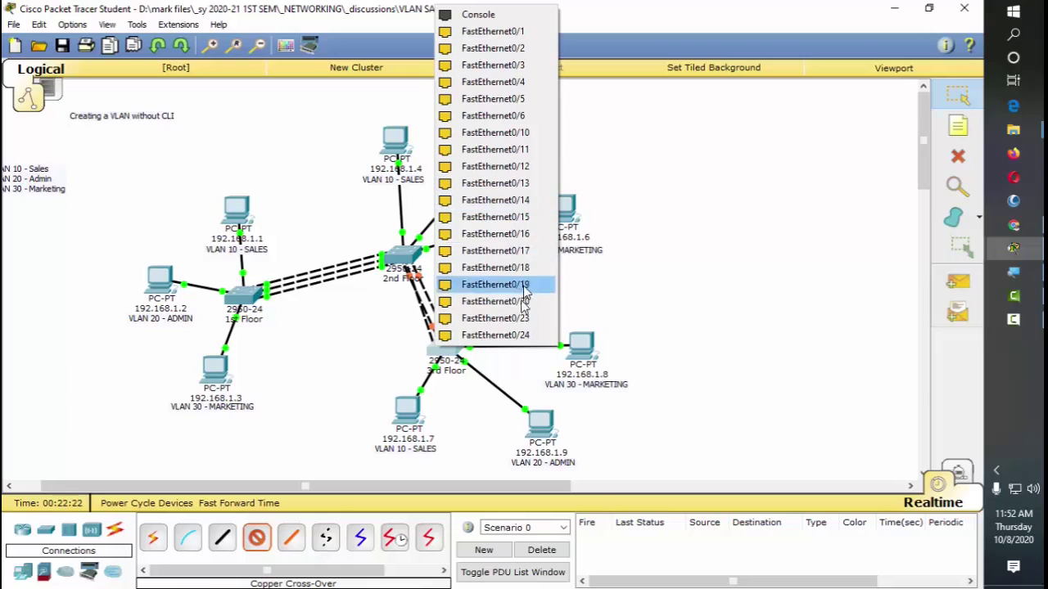
pyautogui.click(521, 319)
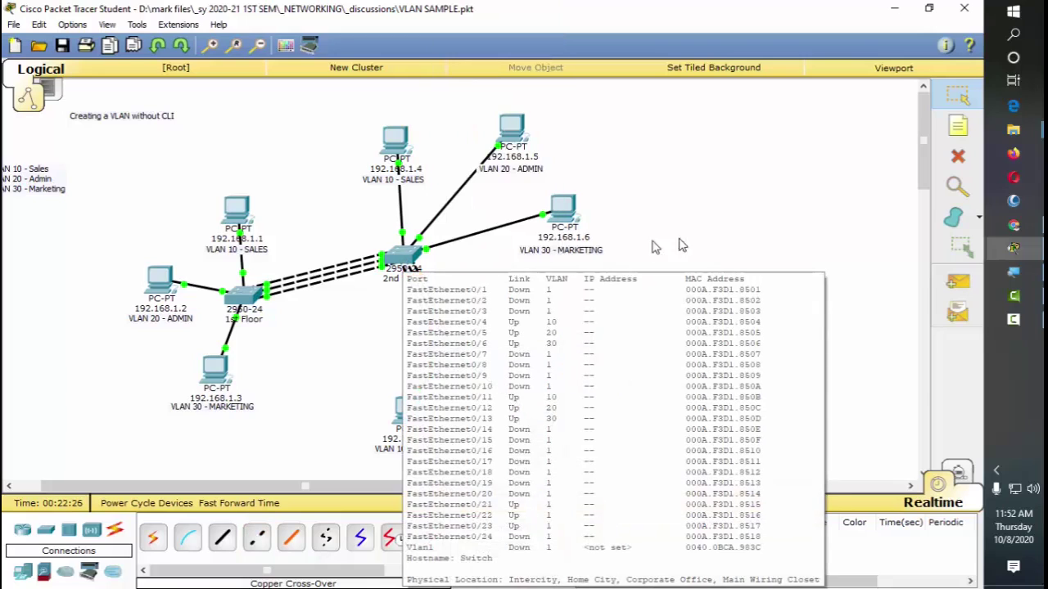
# Step: Open the 2nd Floor switch's configuration and assign FastEthernet0/21 to VLAN 10 (sales)
pyautogui.click(407, 258)
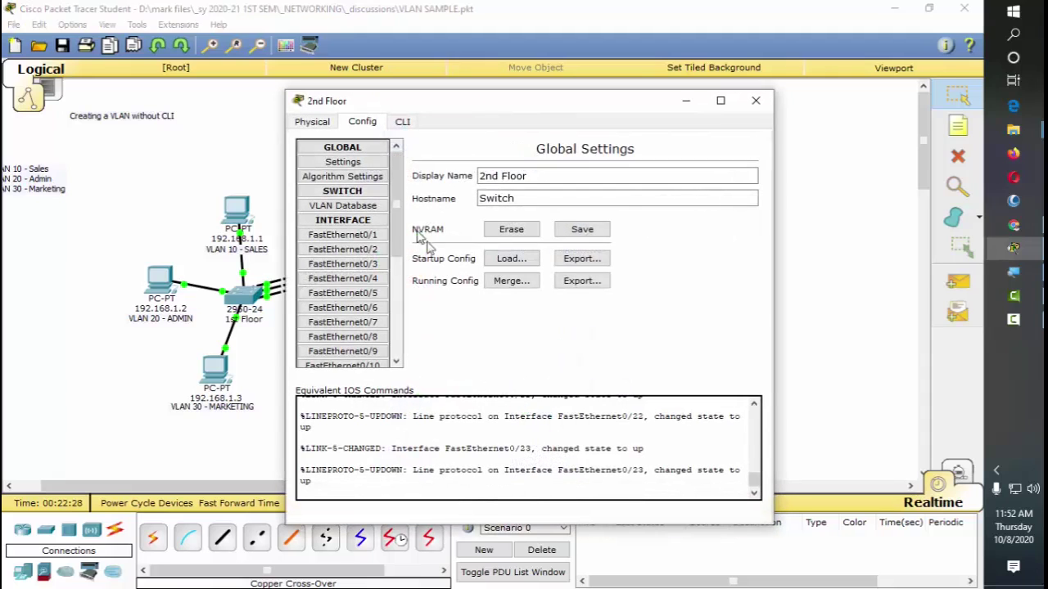
pyautogui.moveTo(398, 215); pyautogui.dragTo(381, 273)
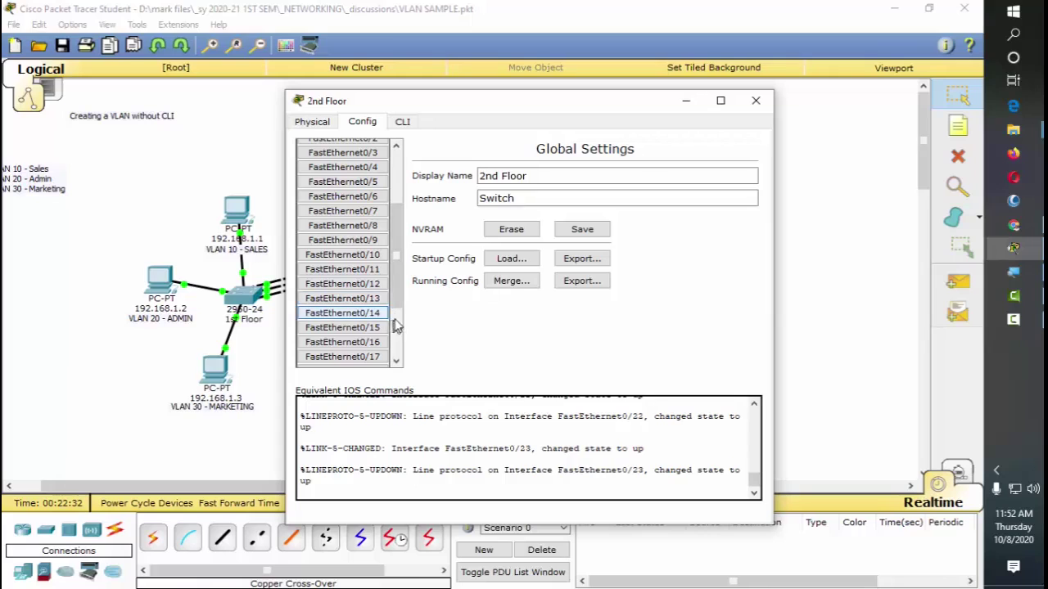
pyautogui.scroll(-2, 400, 328)
pyautogui.click(343, 347)
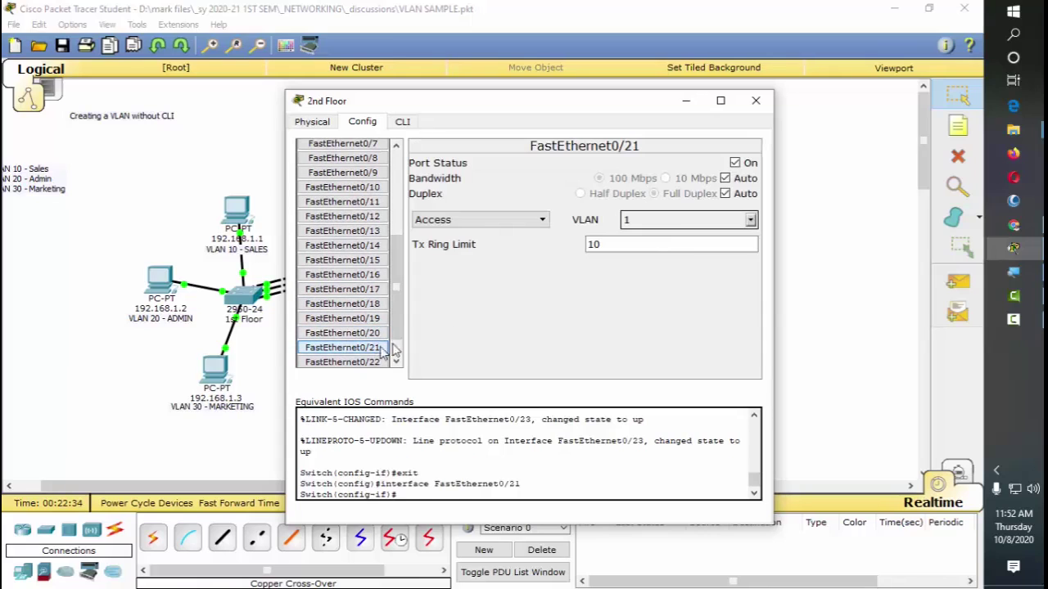
pyautogui.click(750, 220)
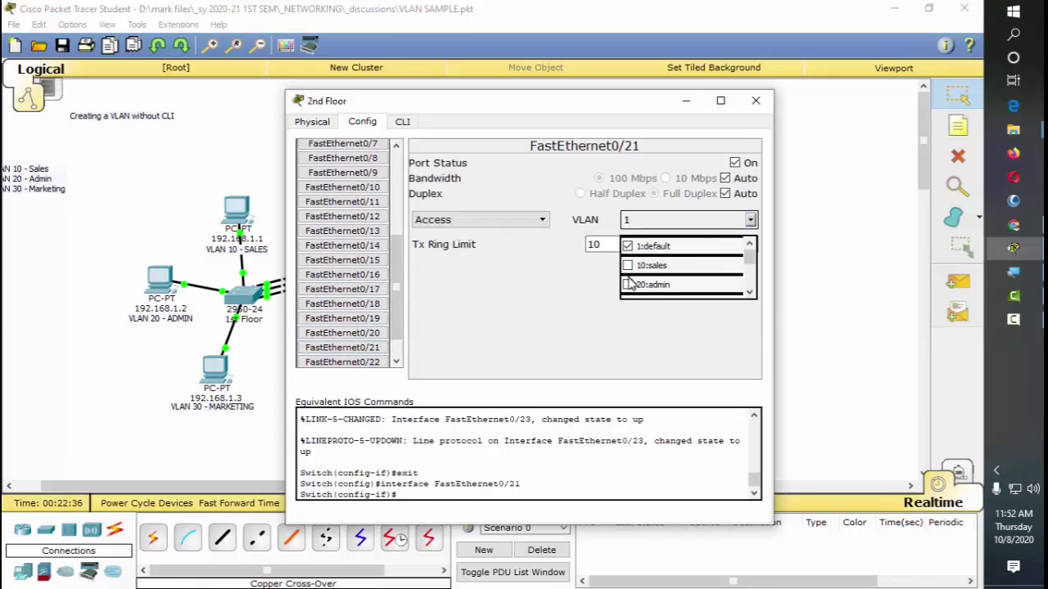
pyautogui.click(629, 269)
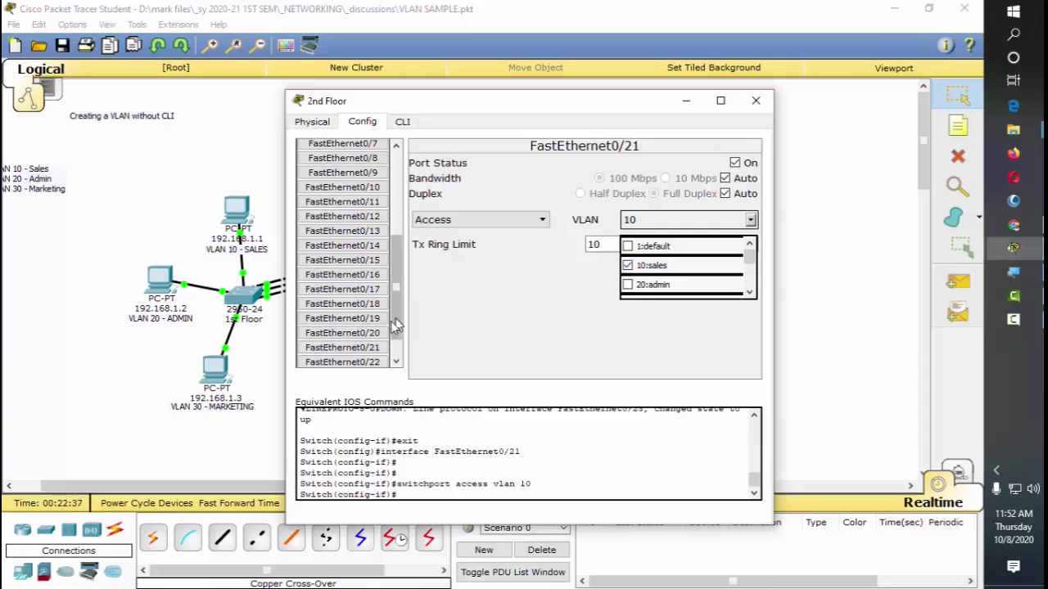
# Step: Assign FastEthernet0/22 of the 2nd Floor switch to VLAN 20 (admin)
pyautogui.click(375, 363)
pyautogui.click(750, 221)
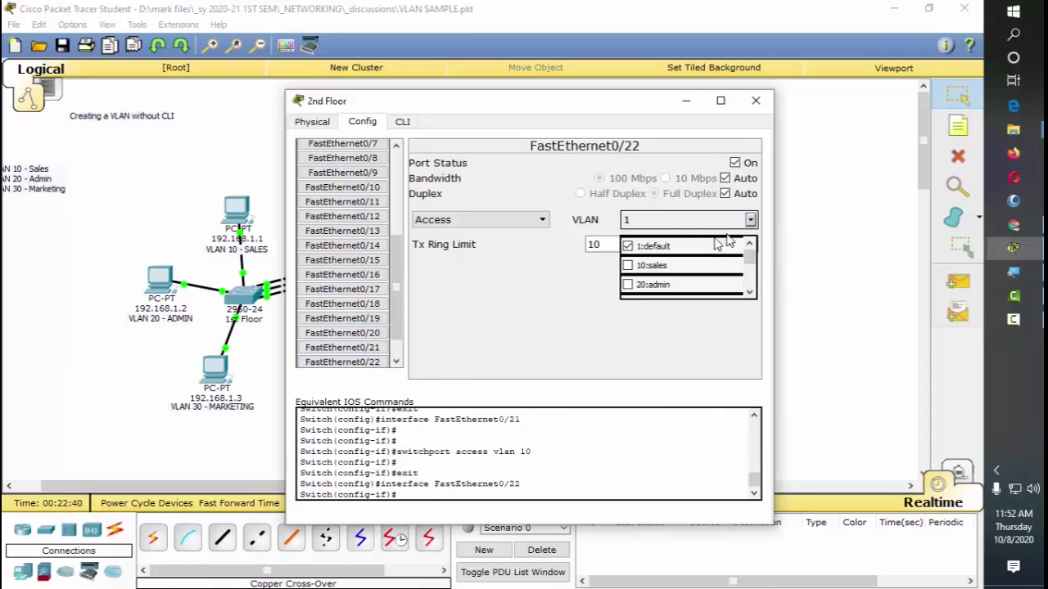
pyautogui.click(627, 285)
# Step: Assign FastEthernet0/23 of the 2nd Floor switch to VLAN 30 (marketing) and close its configuration
pyautogui.click(396, 361)
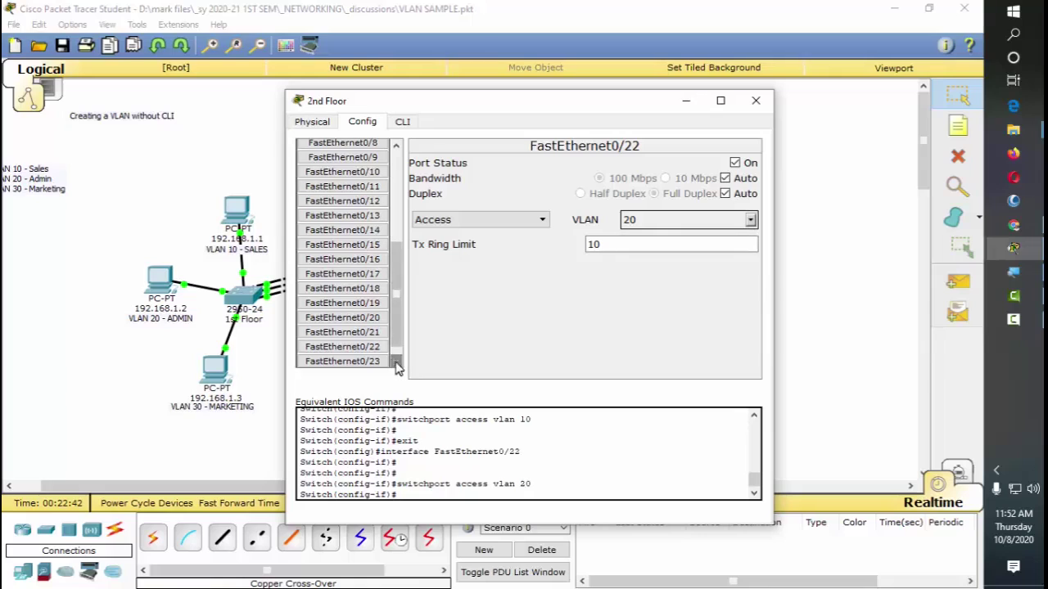
pyautogui.click(380, 361)
pyautogui.click(750, 221)
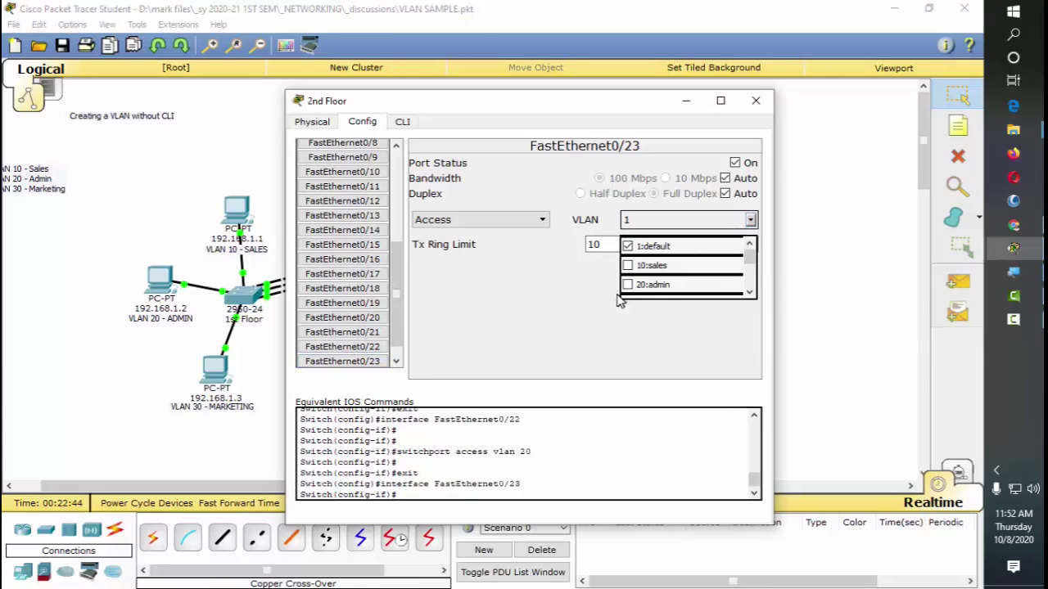
pyautogui.click(747, 292)
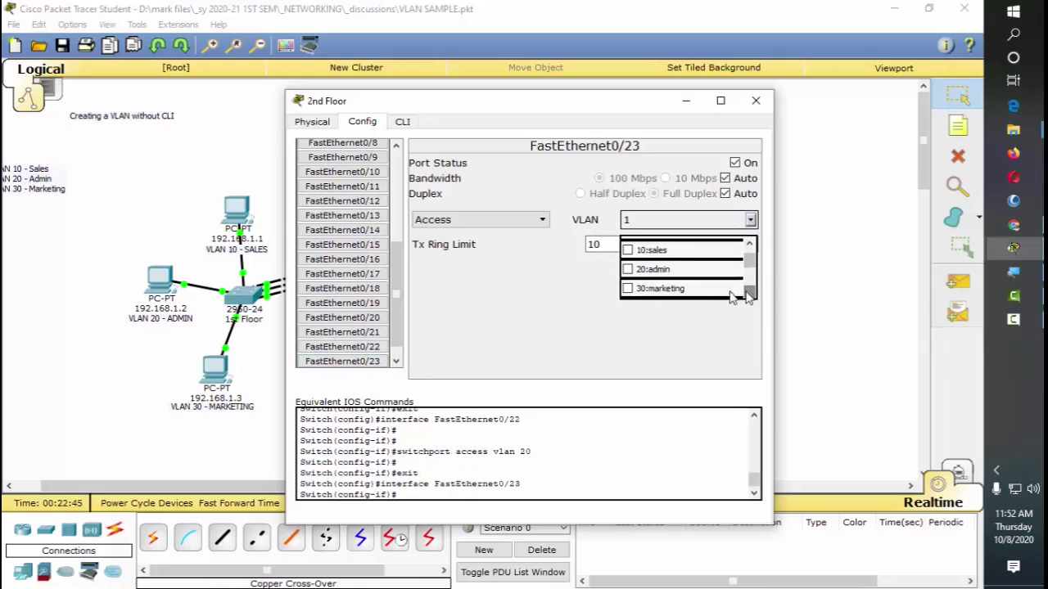
pyautogui.click(628, 289)
pyautogui.click(754, 101)
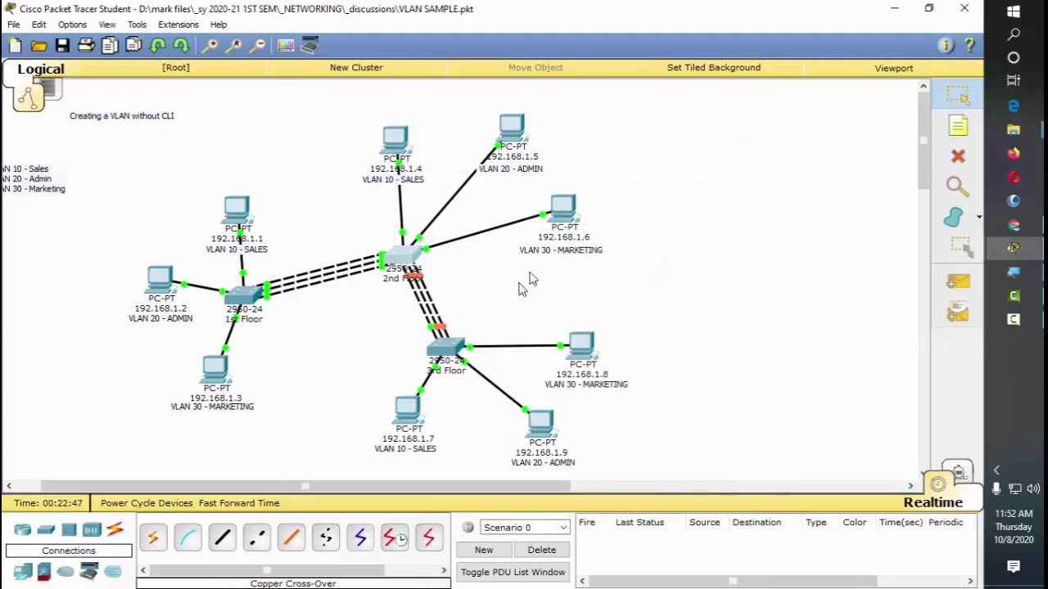
# Step: Open the 3rd Floor switch's configuration and assign FastEthernet0/21 to VLAN 10 (sales)
pyautogui.click(455, 347)
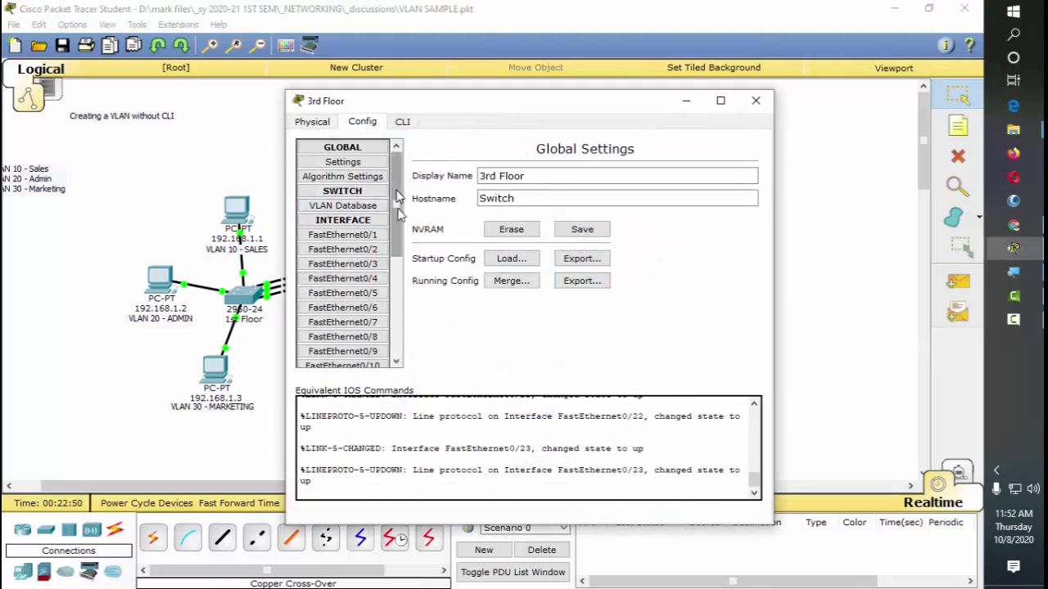
pyautogui.moveTo(397, 196); pyautogui.dragTo(397, 298)
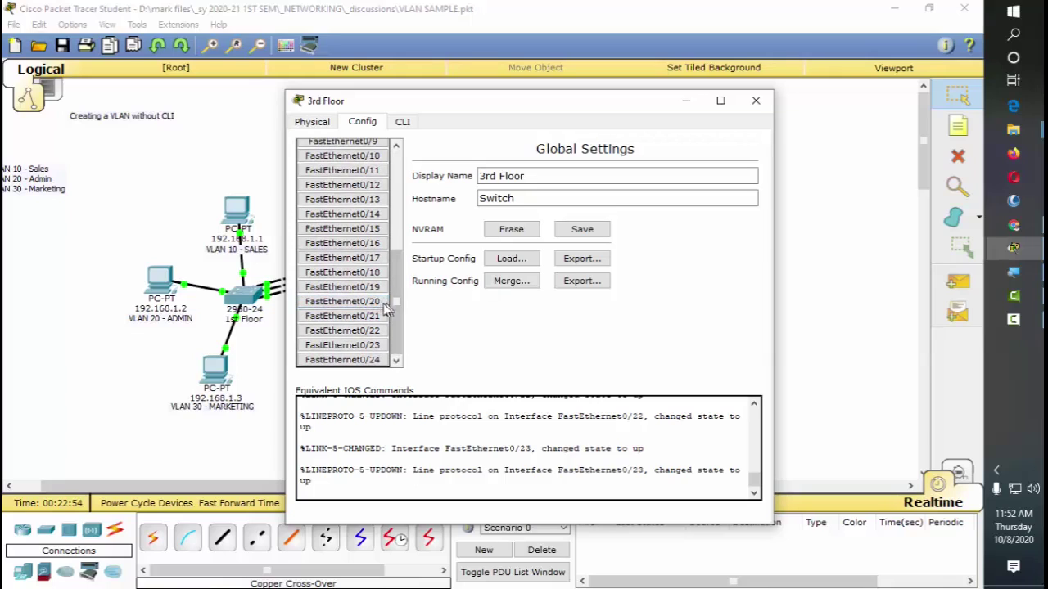
pyautogui.click(385, 318)
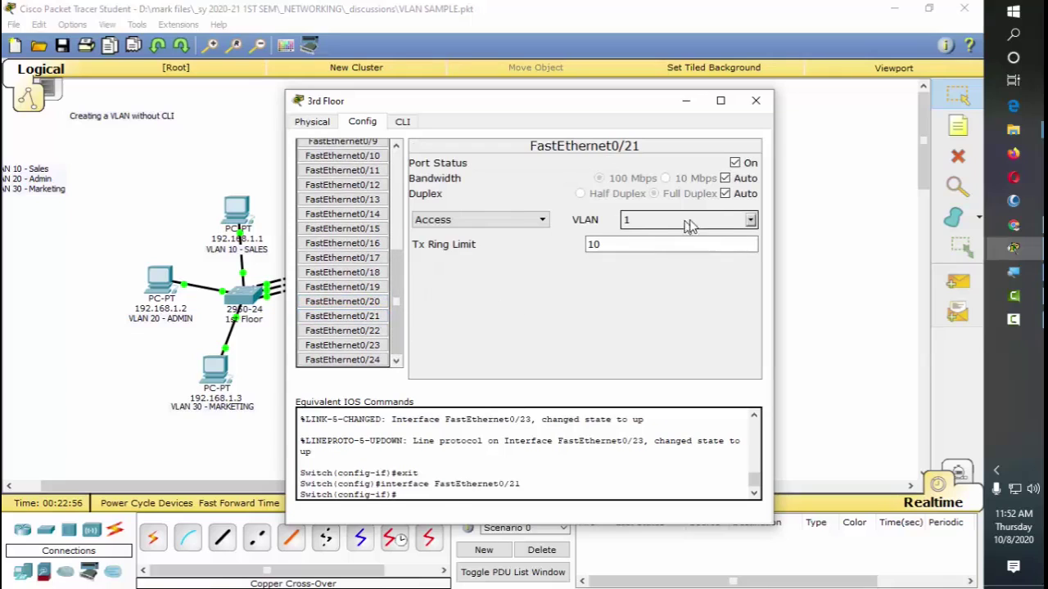
pyautogui.click(749, 220)
pyautogui.click(628, 266)
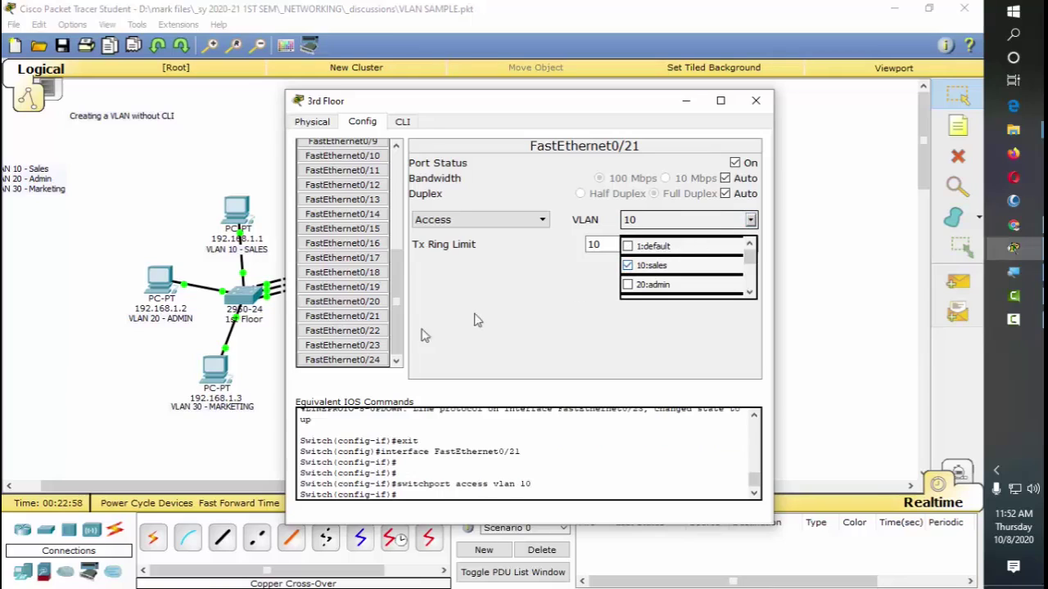
# Step: Assign FastEthernet0/22 of the 3rd Floor switch to VLAN 20 (admin)
pyautogui.click(367, 334)
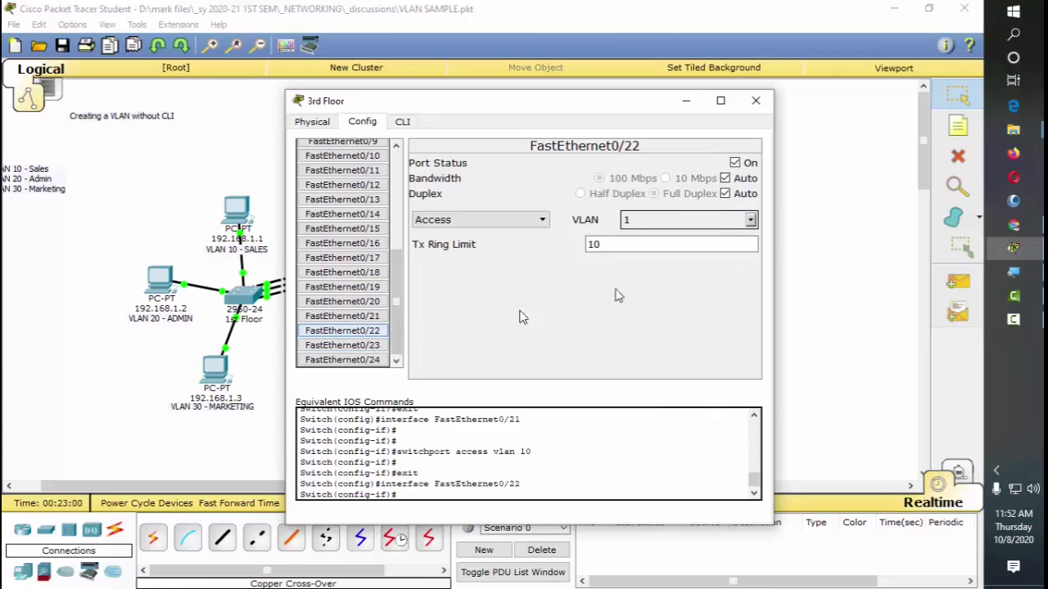
pyautogui.click(750, 219)
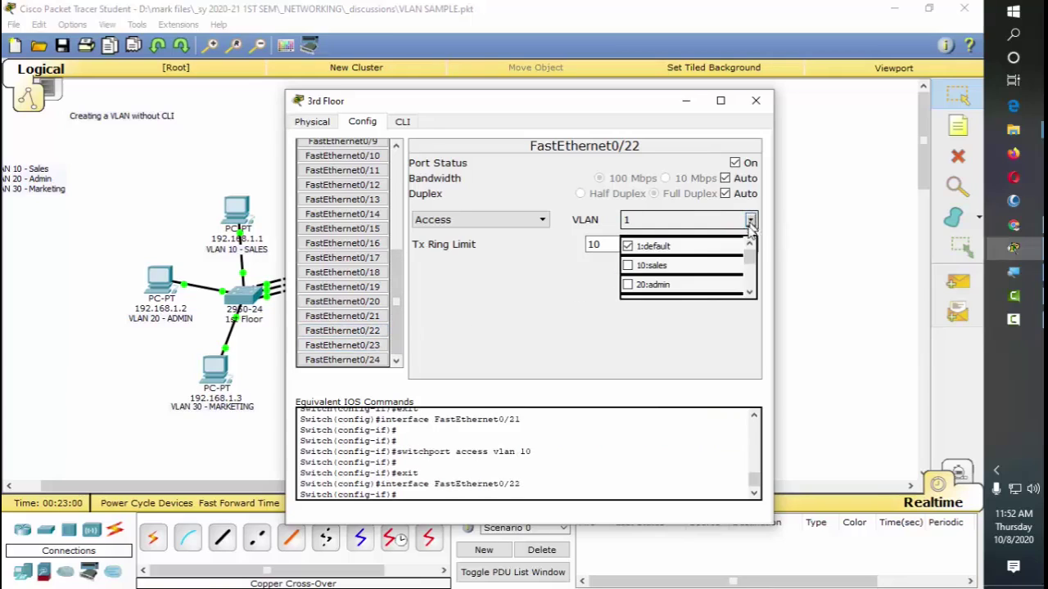
pyautogui.click(628, 286)
# Step: Assign FastEthernet0/23 of the 3rd Floor switch to VLAN 30 (marketing) and close its configuration
pyautogui.click(342, 345)
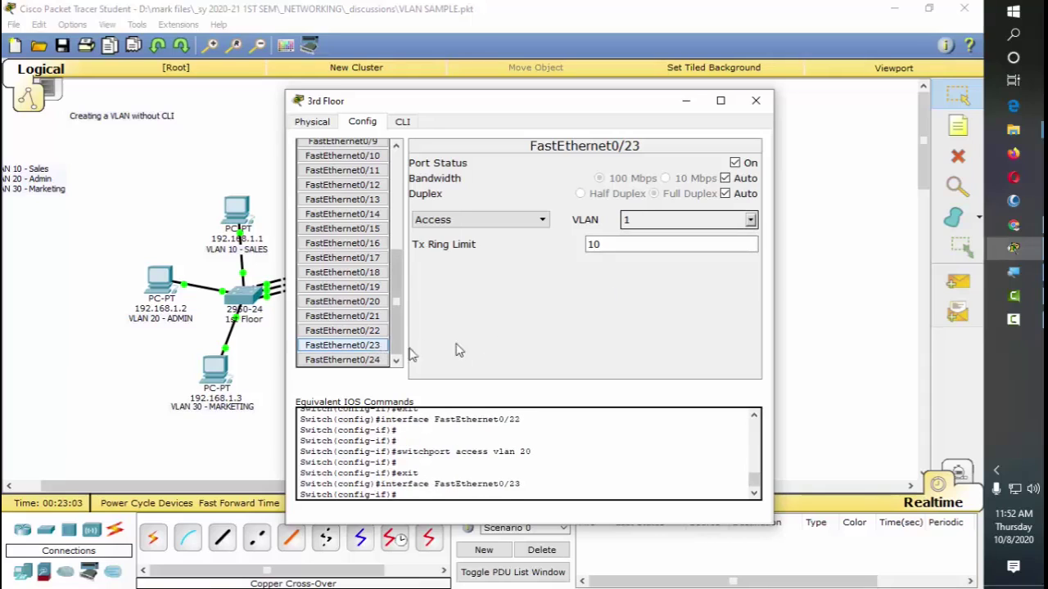
pyautogui.click(750, 219)
pyautogui.click(748, 292)
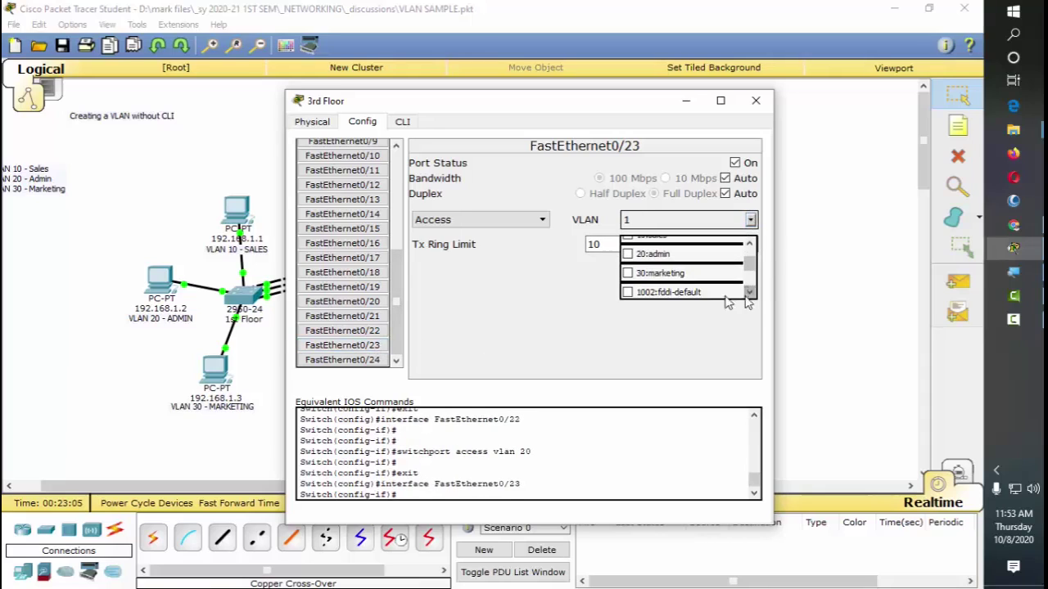
pyautogui.click(628, 273)
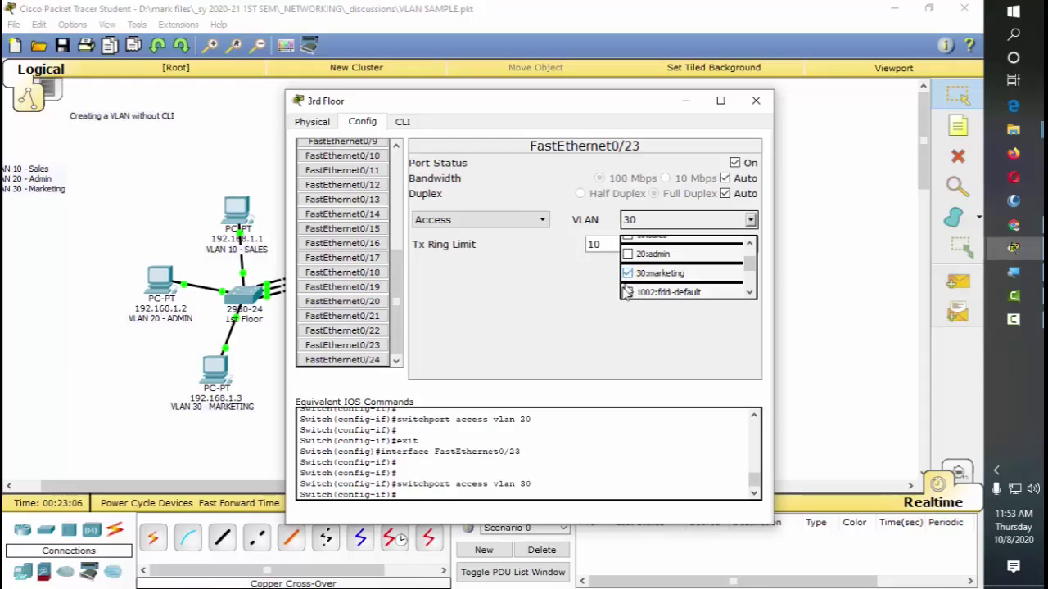
pyautogui.click(755, 101)
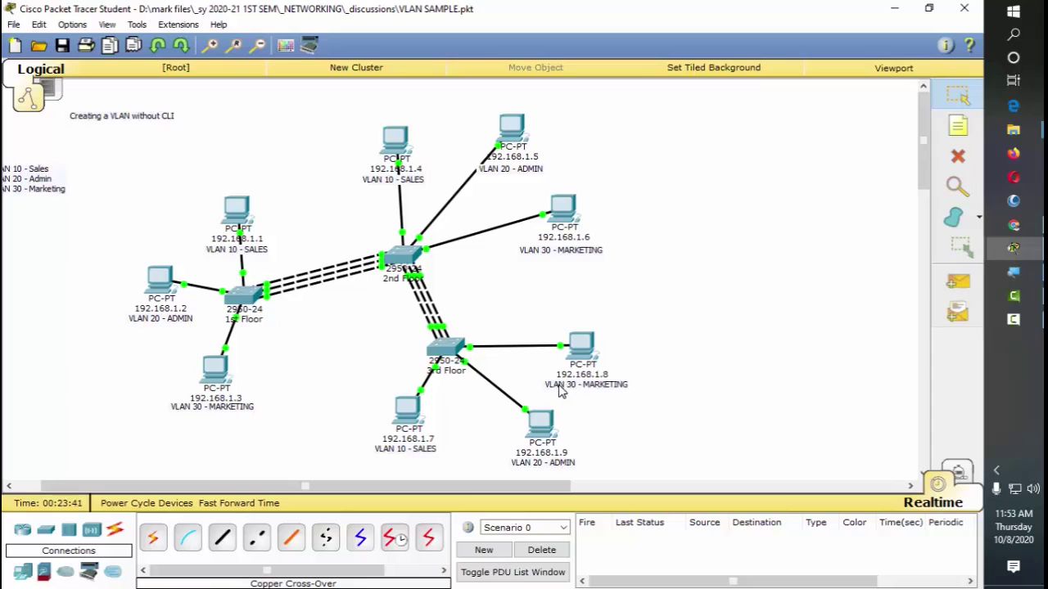
# Step: Test the marketing VLAN by sending simple PDUs from PC 192.168.1.8 to PCs 192.168.1.6 and 192.168.1.3
pyautogui.click(958, 281)
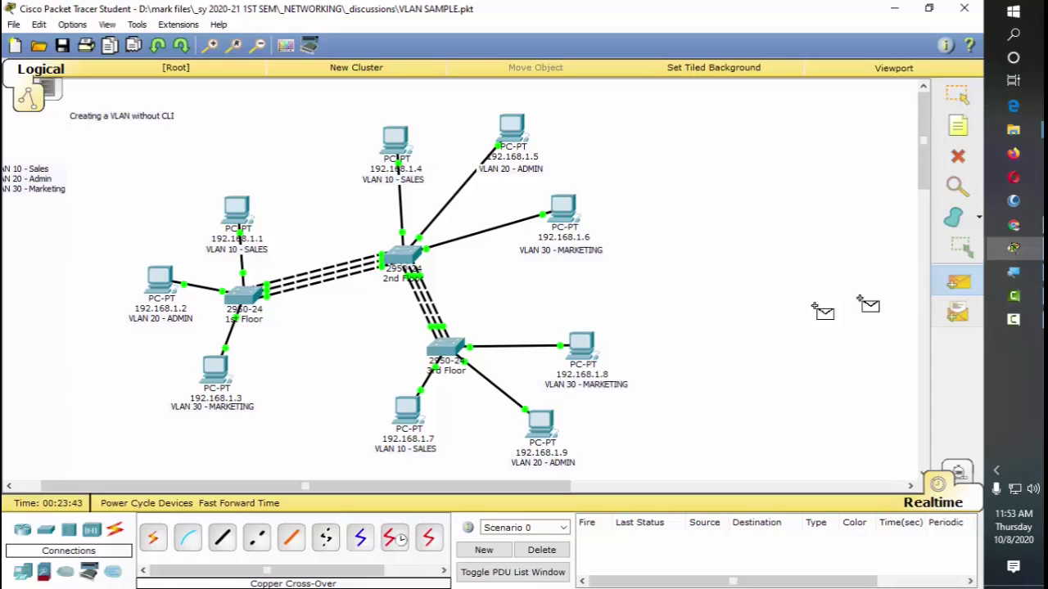
pyautogui.click(581, 351)
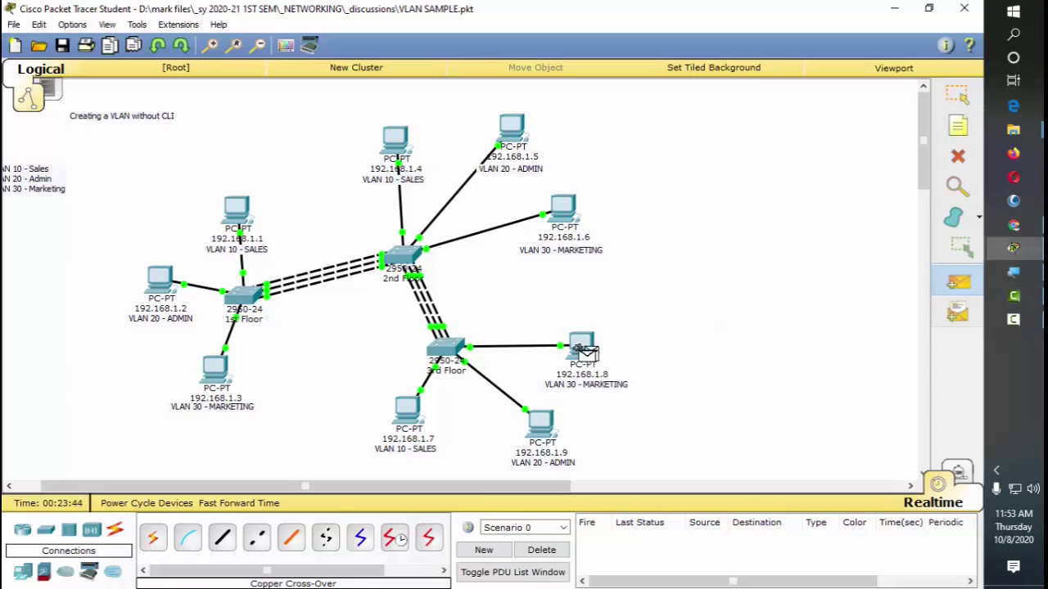
pyautogui.click(562, 216)
pyautogui.click(957, 281)
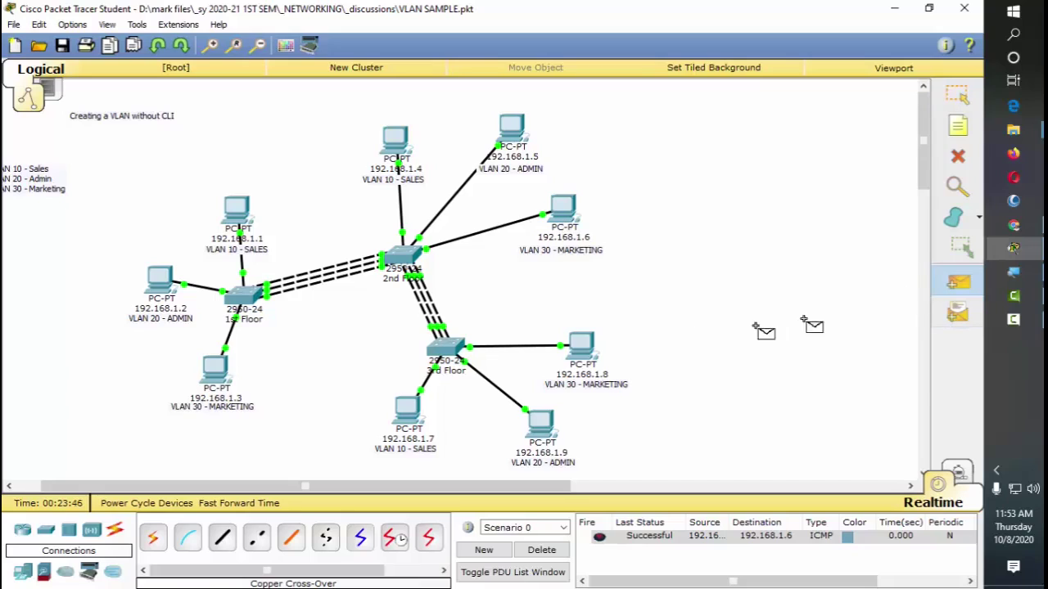
pyautogui.click(584, 345)
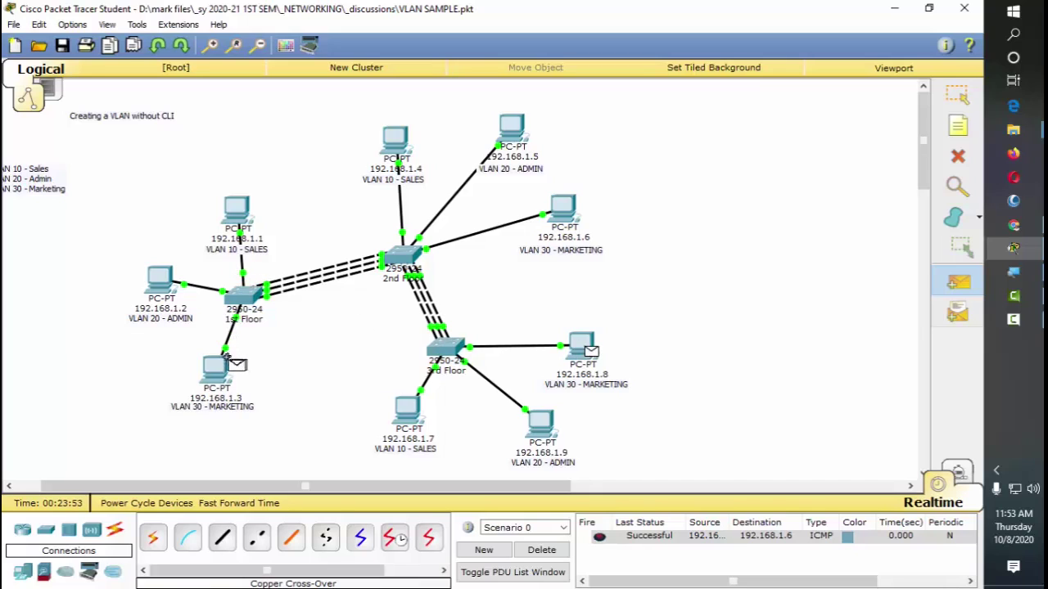
pyautogui.click(217, 368)
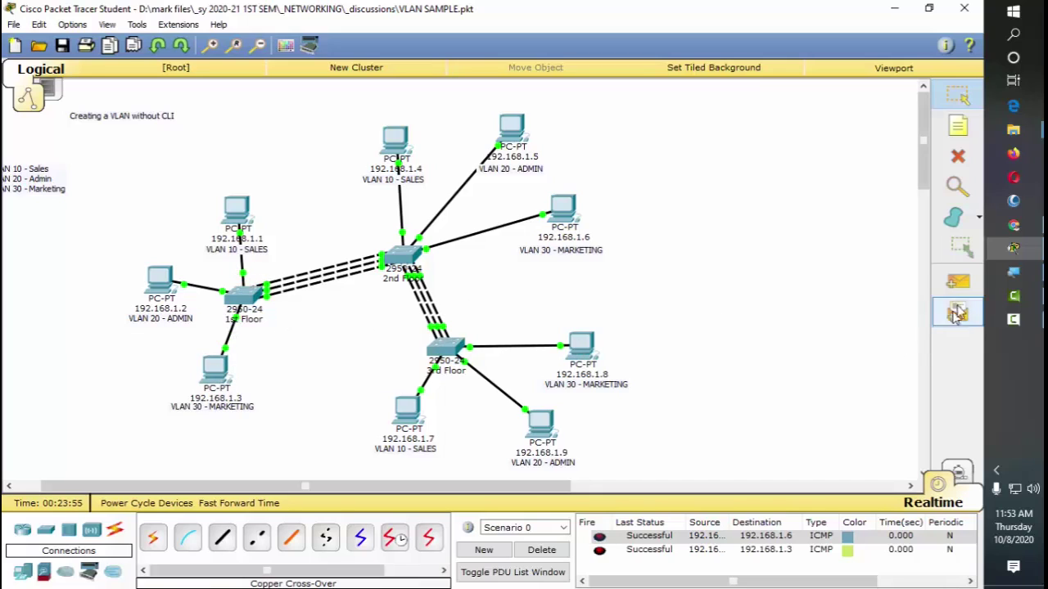
# Step: Test the sales VLAN by sending a simple PDU from PC 192.168.1.7 to PC 192.168.1.1
pyautogui.click(958, 281)
pyautogui.click(410, 409)
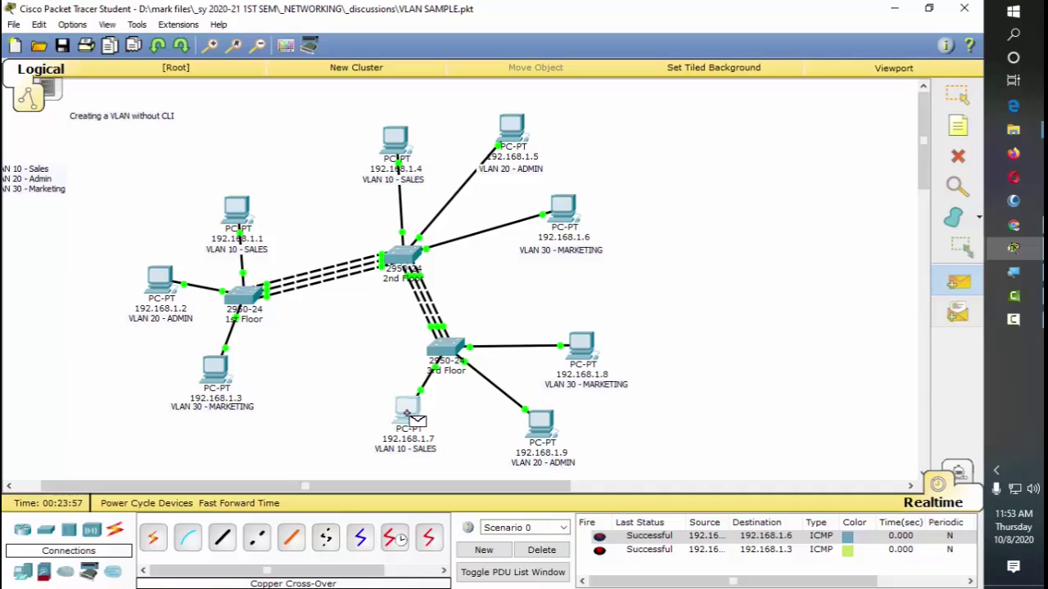
pyautogui.click(241, 236)
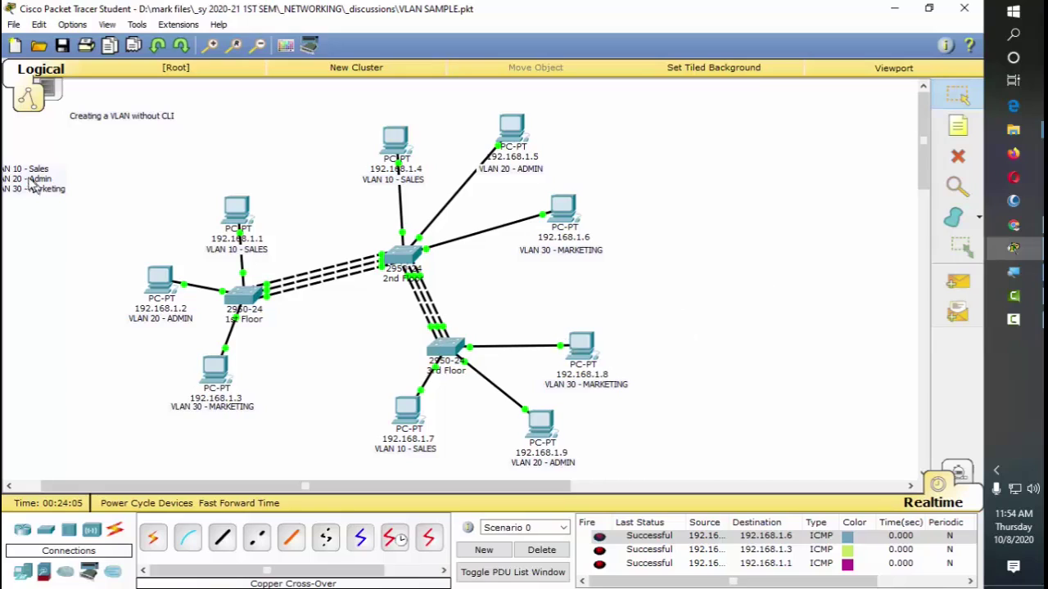
# Step: Move the VLAN list note fully into the workspace, beneath the "Creating a VLAN without CLI" title
pyautogui.moveTo(23, 183); pyautogui.dragTo(117, 172)
pyautogui.click(186, 157)
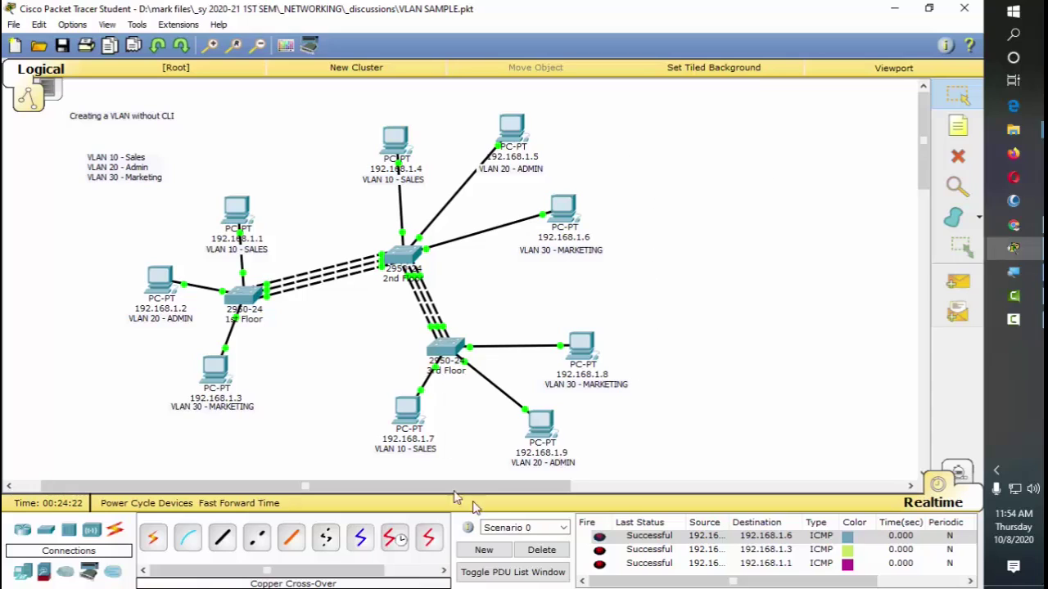
pyautogui.click(1019, 321)
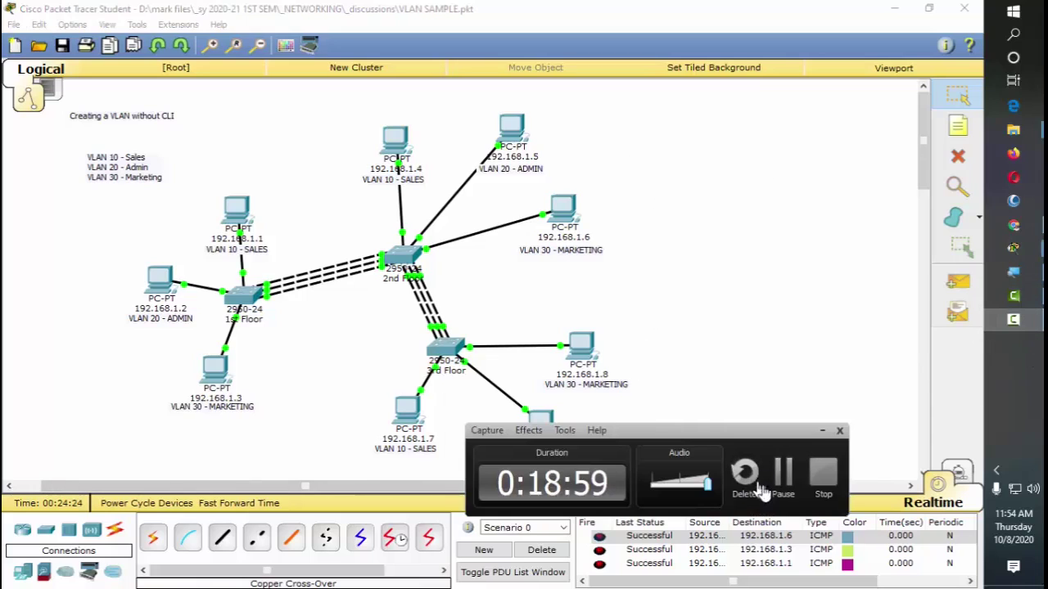